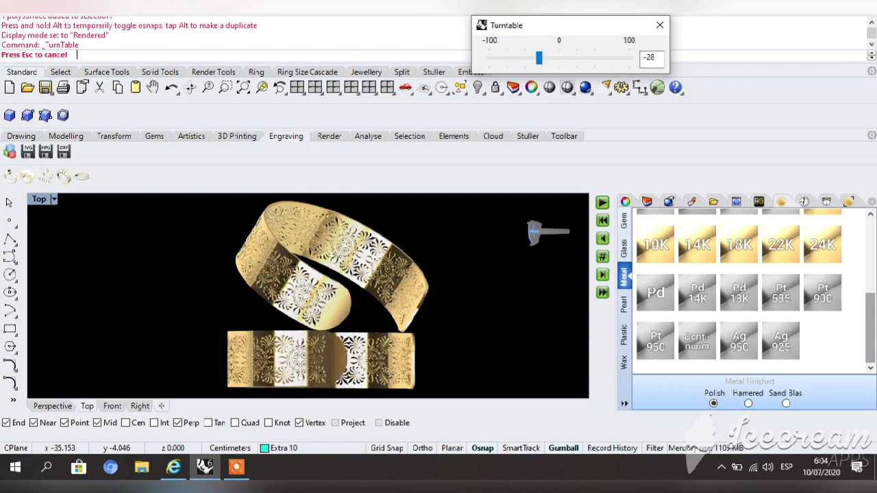
Stop the turntable rotation and show the bracelets in Shaded display mode in the maximized Top view
click(660, 25)
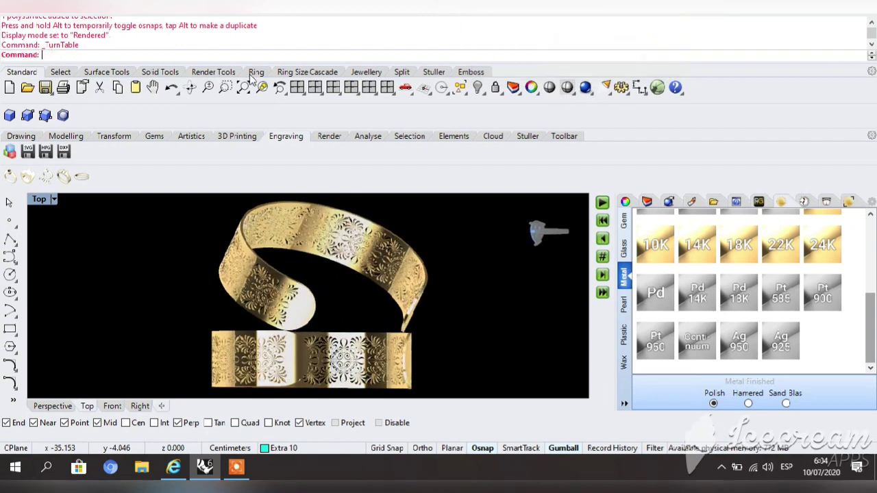
click(297, 87)
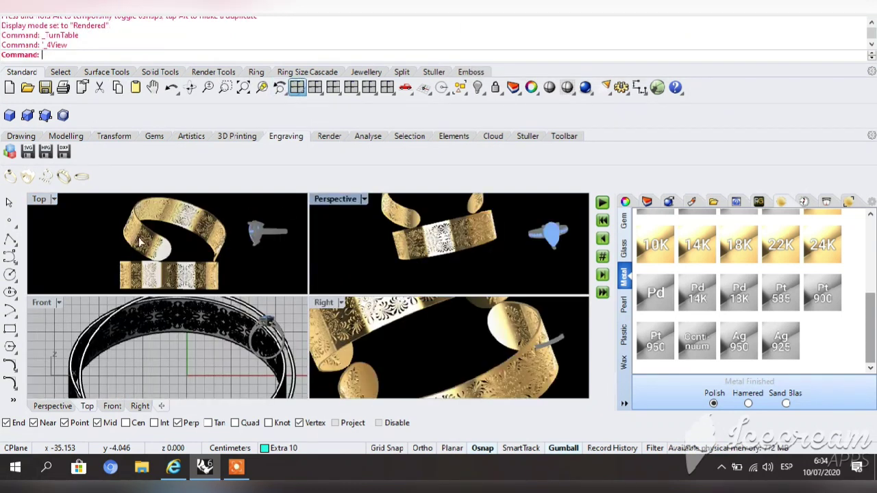
double_click(39, 200)
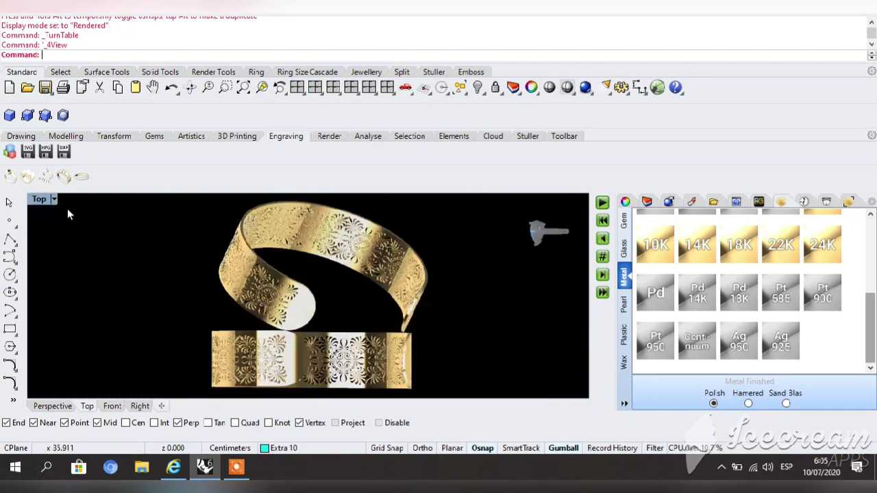
click(55, 198)
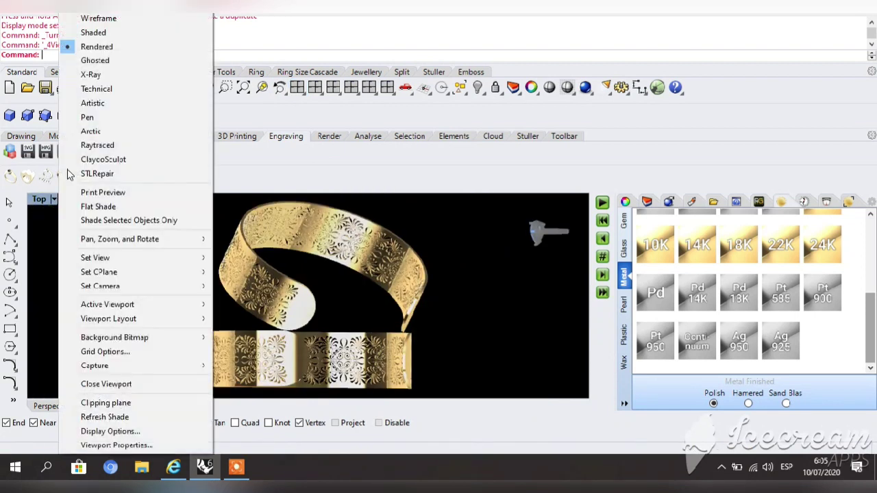
click(104, 37)
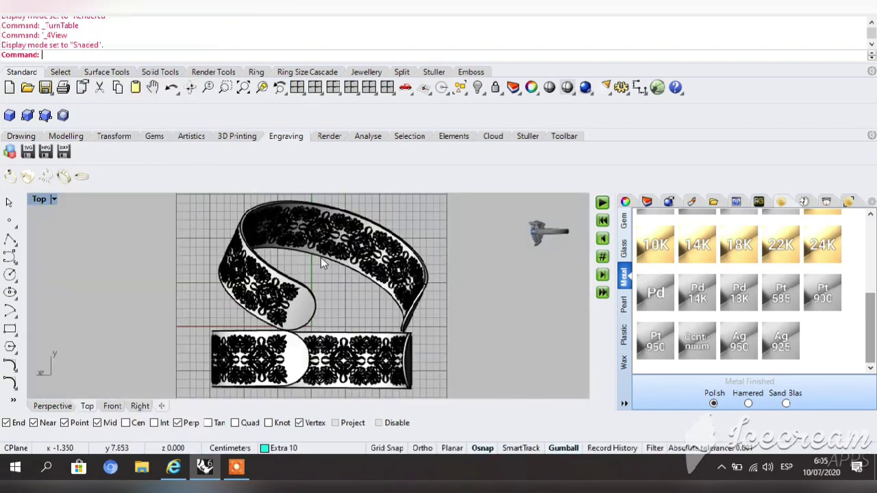
scroll(321, 257, up, 5)
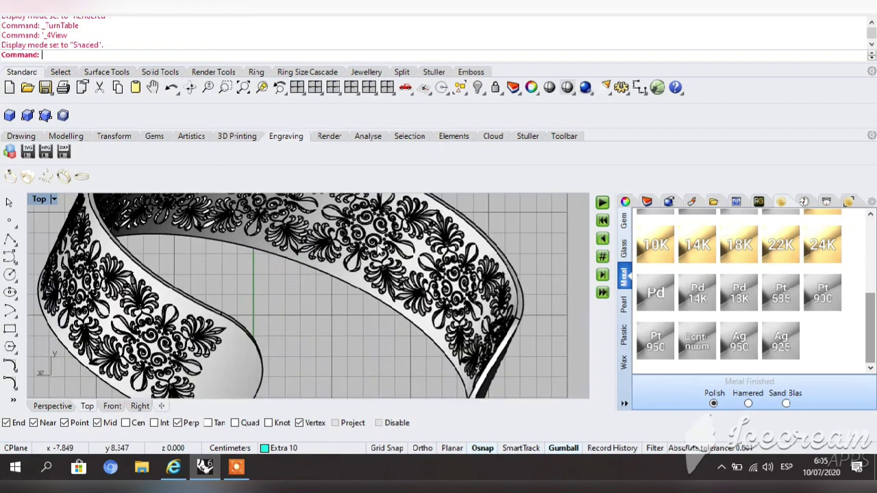
scroll(281, 261, down, 3)
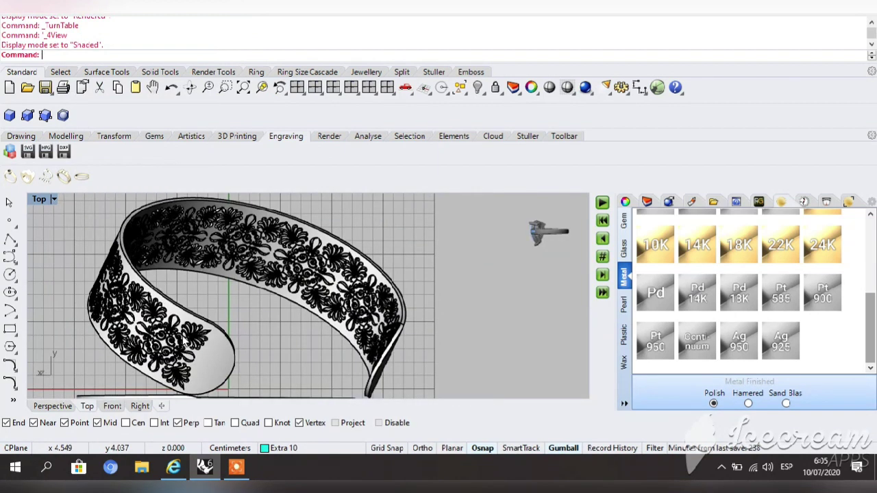
scroll(282, 259, down, 3)
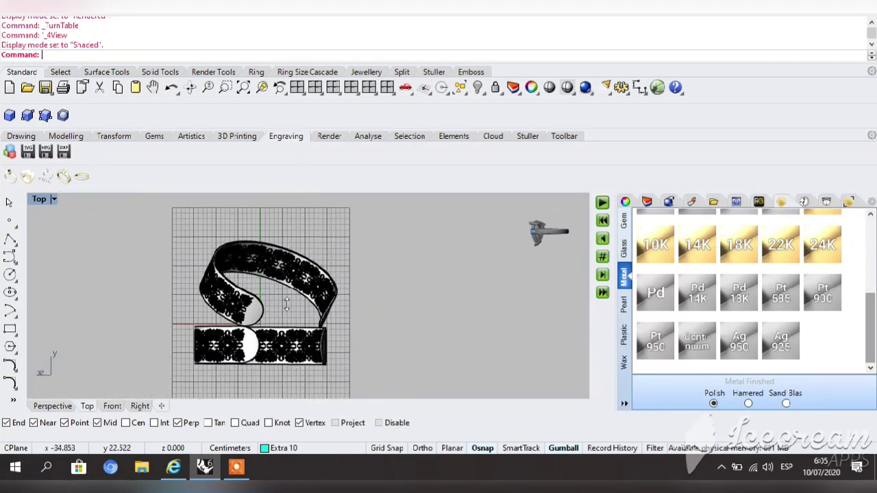
Select both bracelet models and delete them from the scene
key(ctrl+a)
click(361, 252)
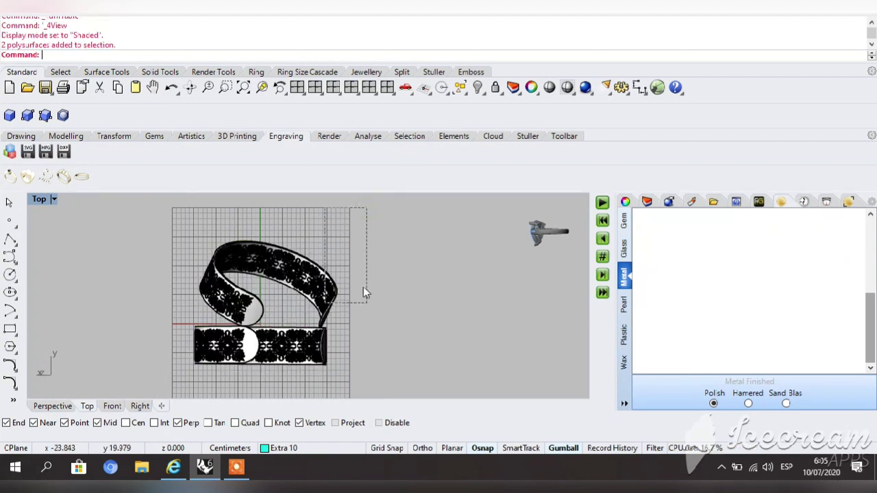
click(334, 296)
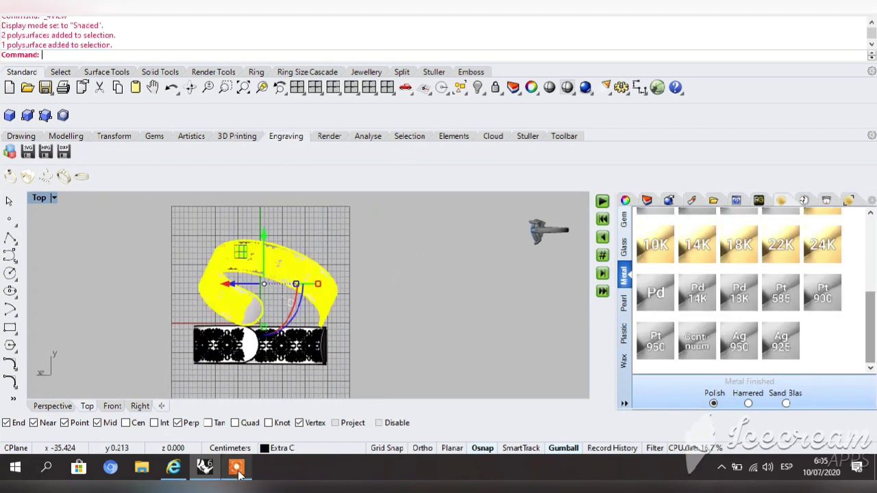
click(376, 257)
key(ctrl+a)
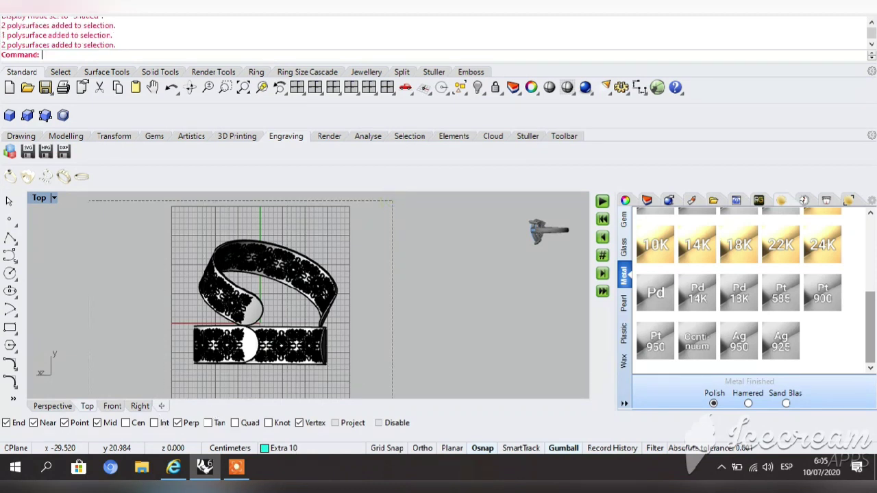
key(Delete)
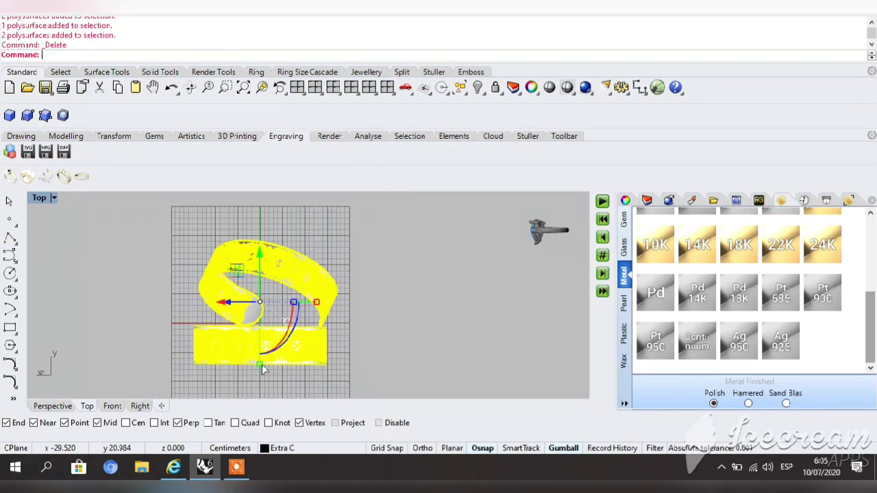
click(237, 469)
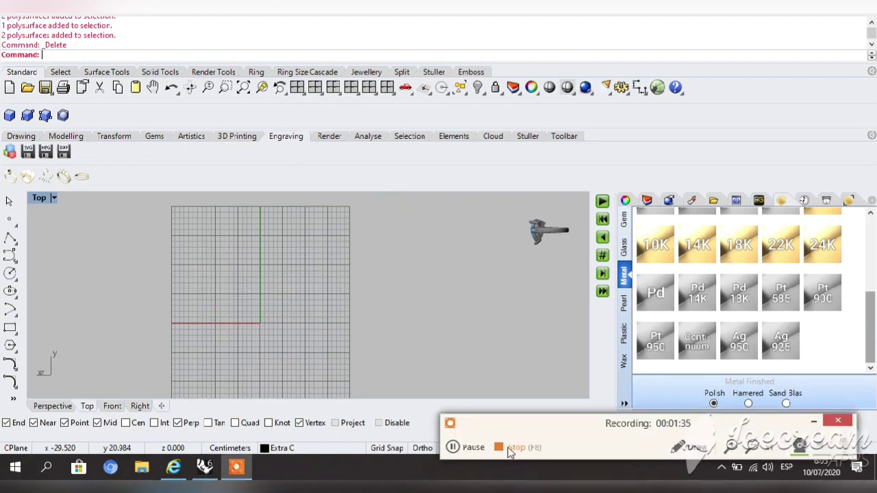
click(508, 448)
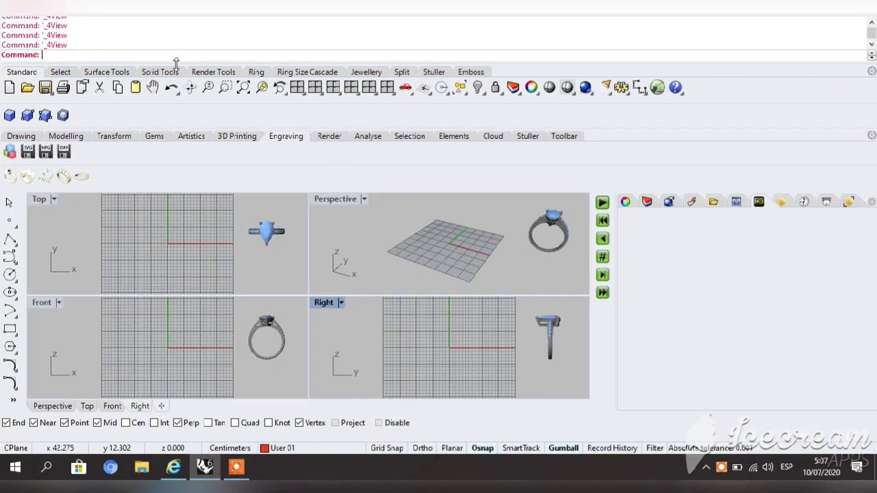
Set the model units to Centimeters in the document's unit settings
click(238, 451)
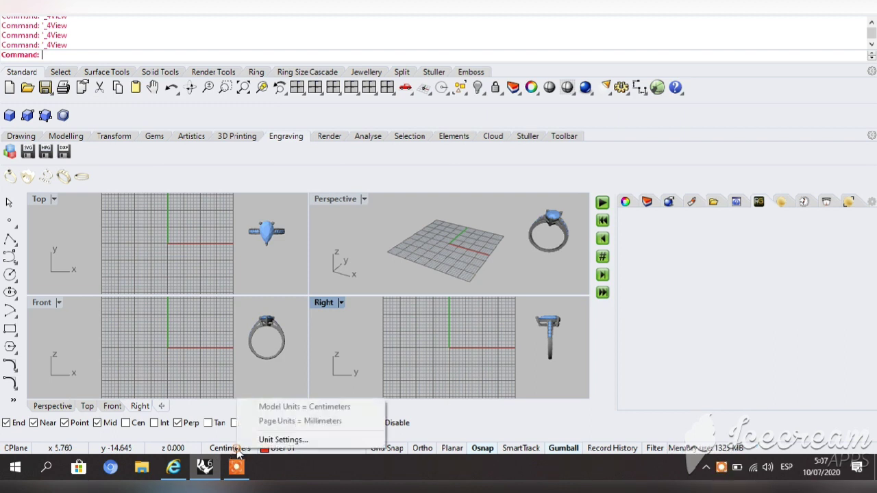
click(286, 440)
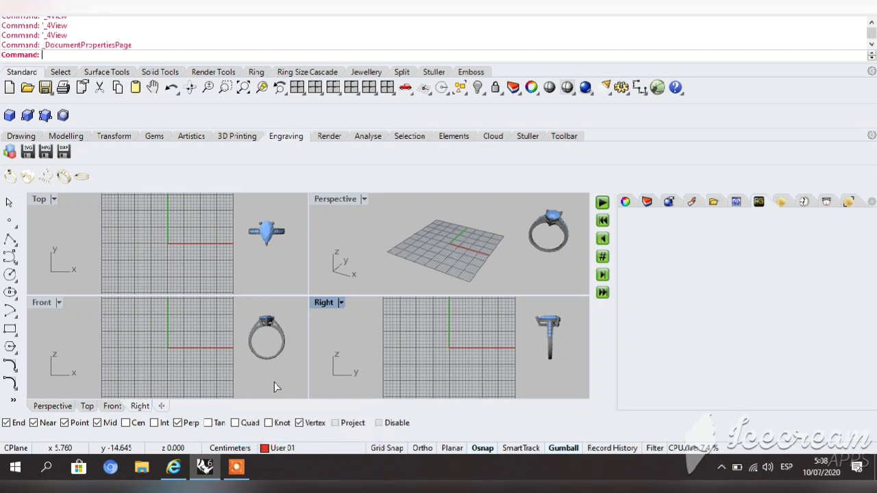
click(272, 342)
click(299, 232)
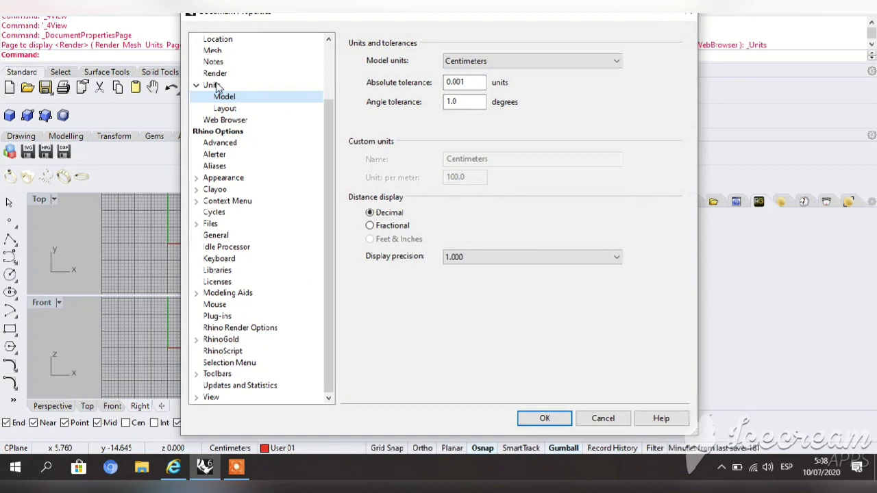
click(618, 62)
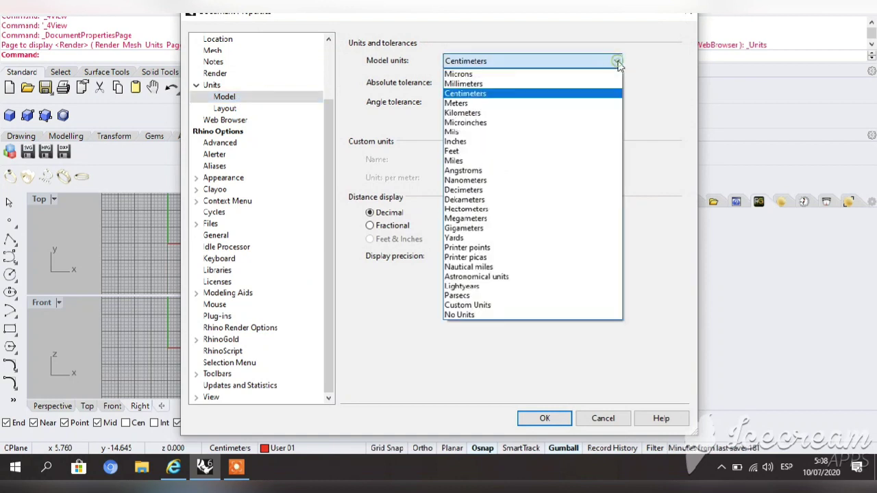
click(494, 98)
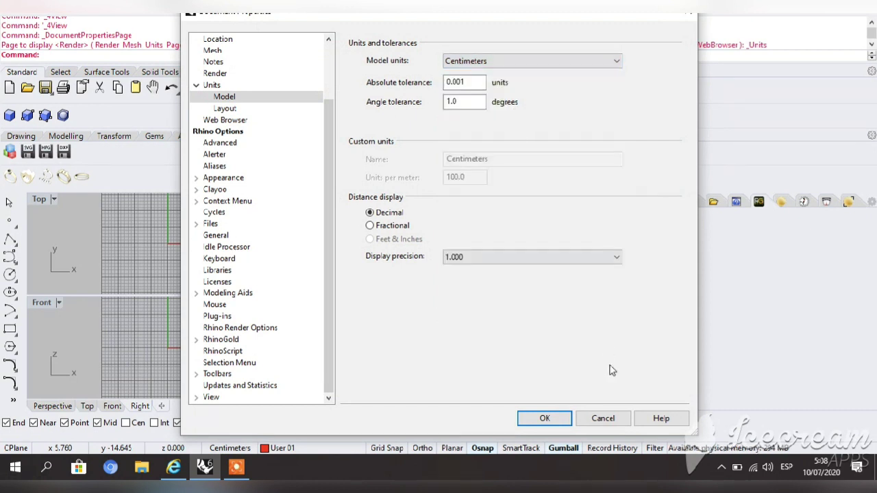
click(555, 417)
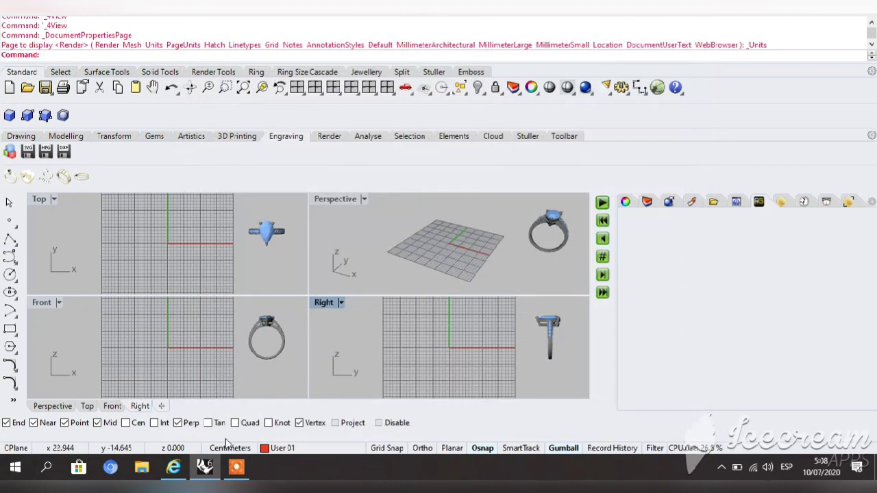
Draw a 19 cm diameter circle centred on the origin in the maximized Front view
double_click(43, 302)
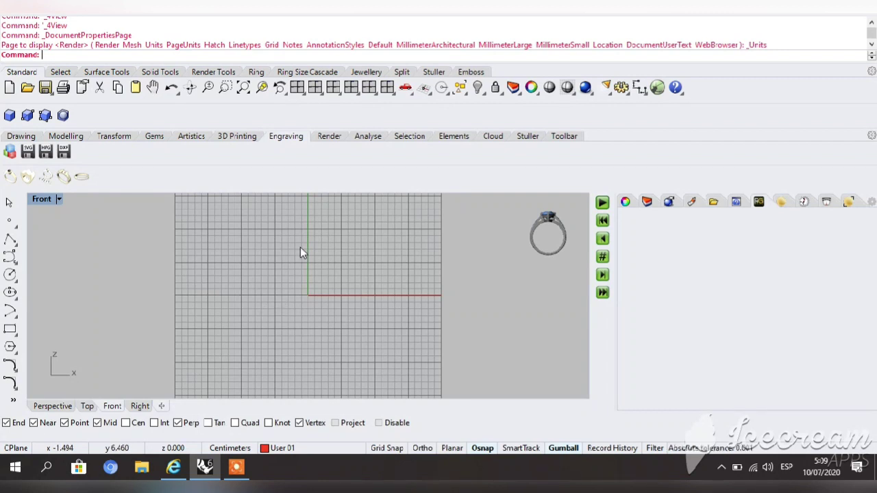
click(19, 280)
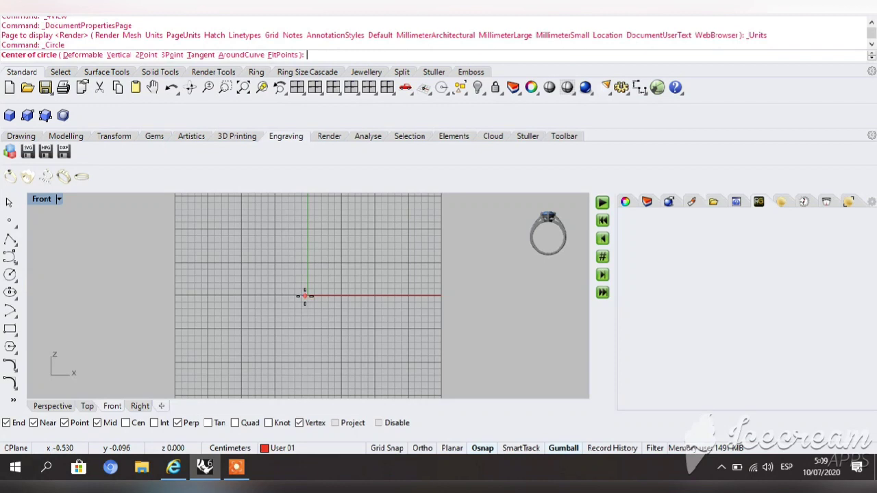
text(0)
key(Return)
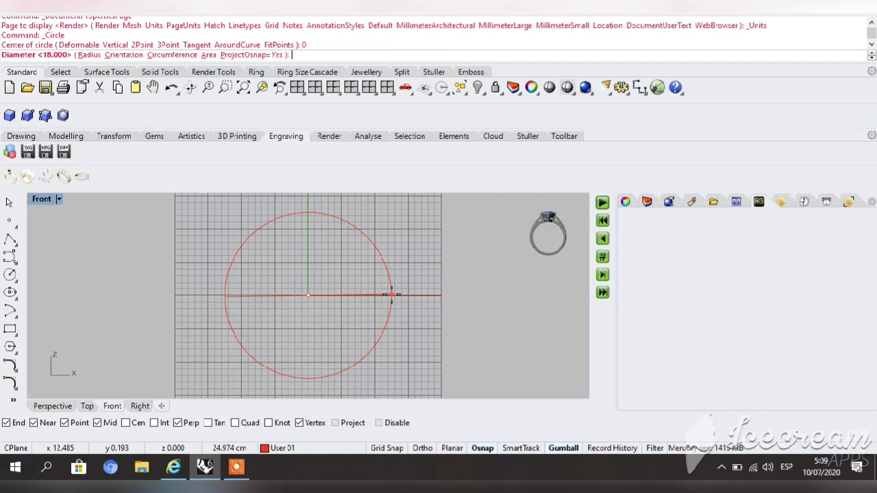
text(19)
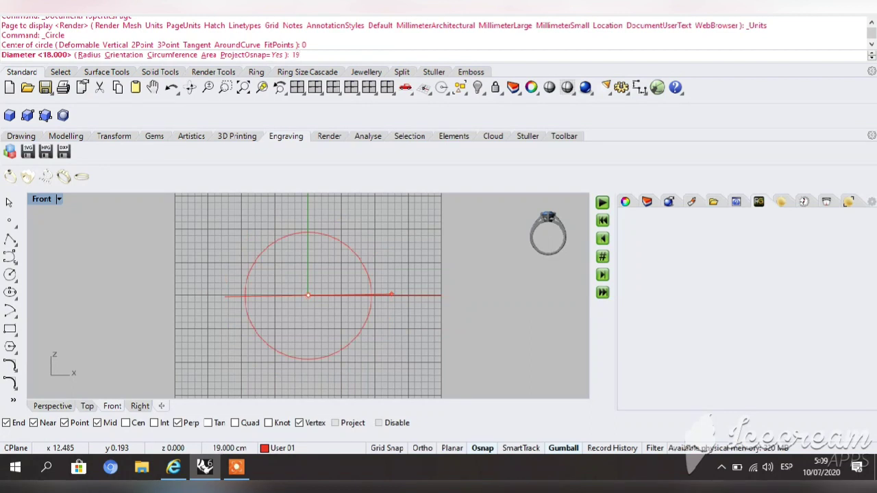
key(Return)
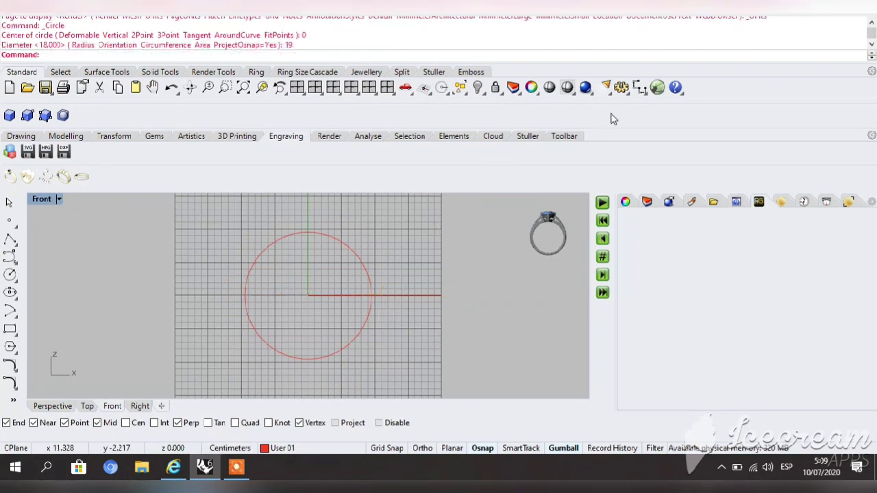
Dimension the circle's horizontal diameter with the dimension line above it, and delete the dimension again
click(640, 87)
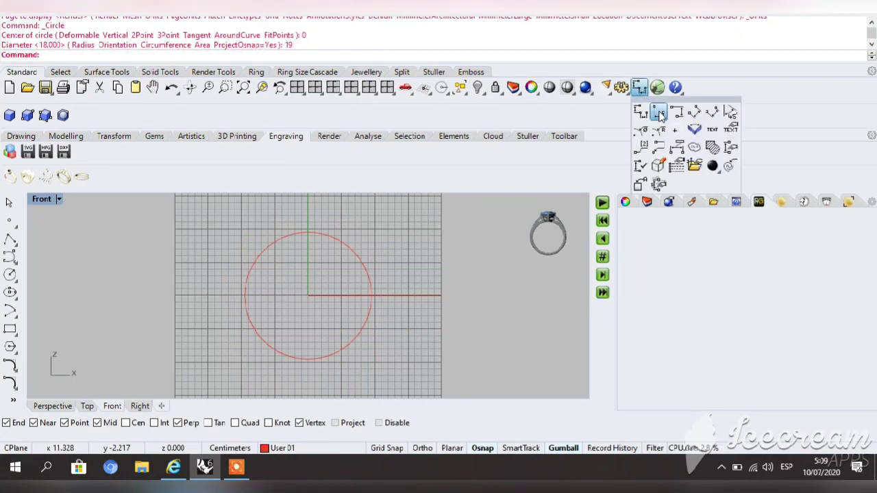
click(658, 112)
click(373, 295)
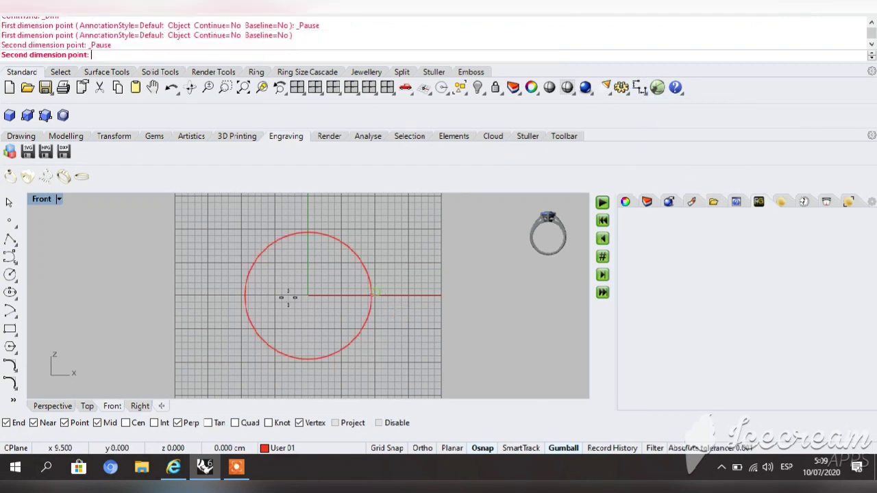
click(236, 296)
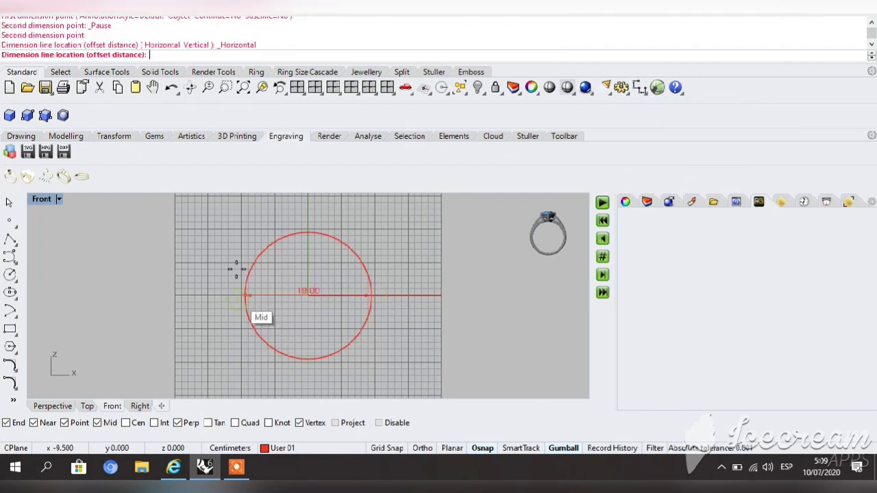
click(235, 214)
click(357, 215)
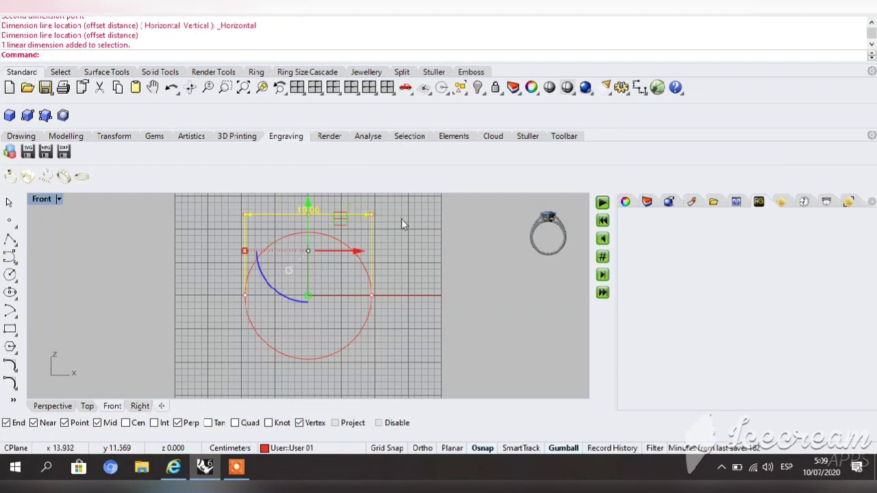
key(Delete)
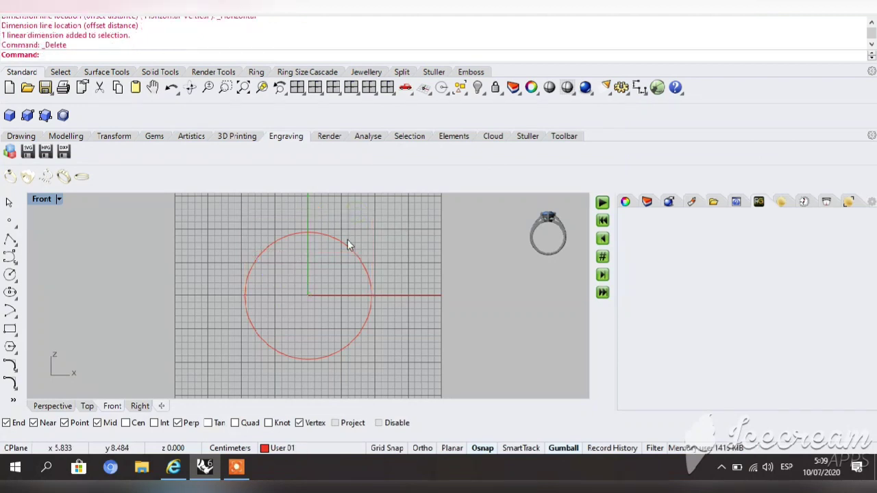
click(348, 248)
click(401, 214)
scroll(321, 255, up, 2)
scroll(321, 255, down, 2)
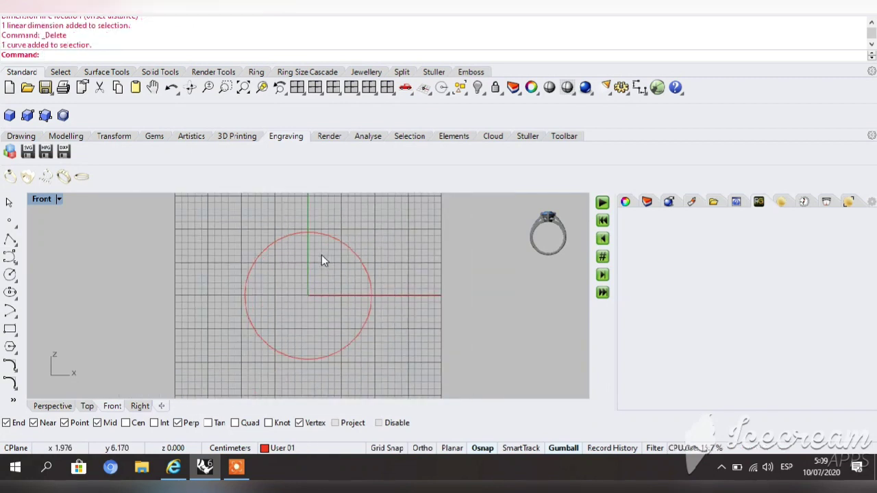
click(324, 235)
click(389, 243)
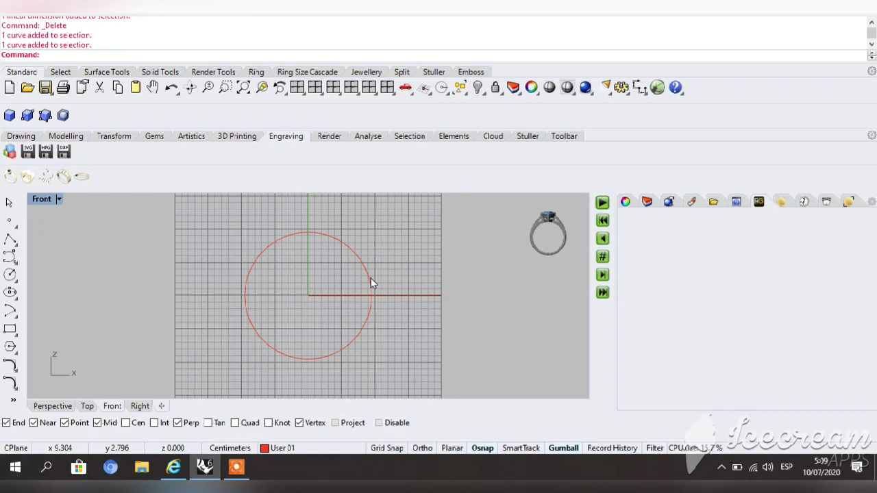
Stretch the circle horizontally and symmetrically about its centre into an ellipse about 23 cm wide
click(152, 87)
drag(225, 251, 225, 219)
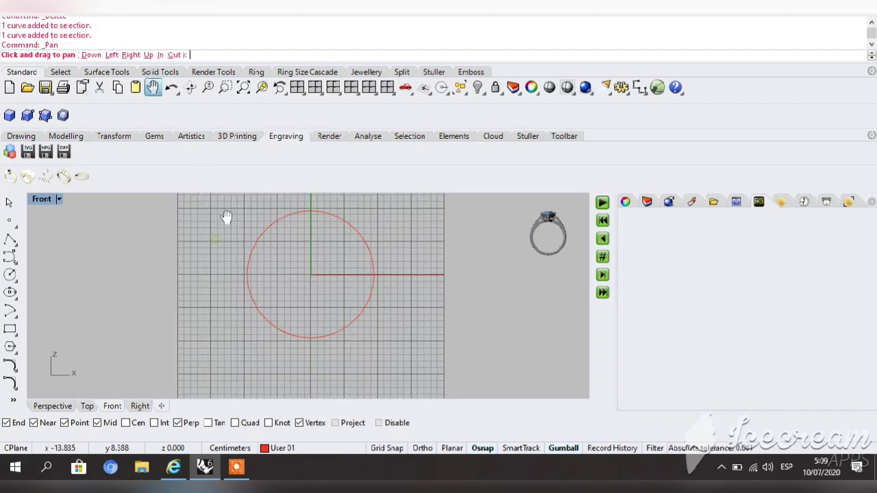
click(320, 330)
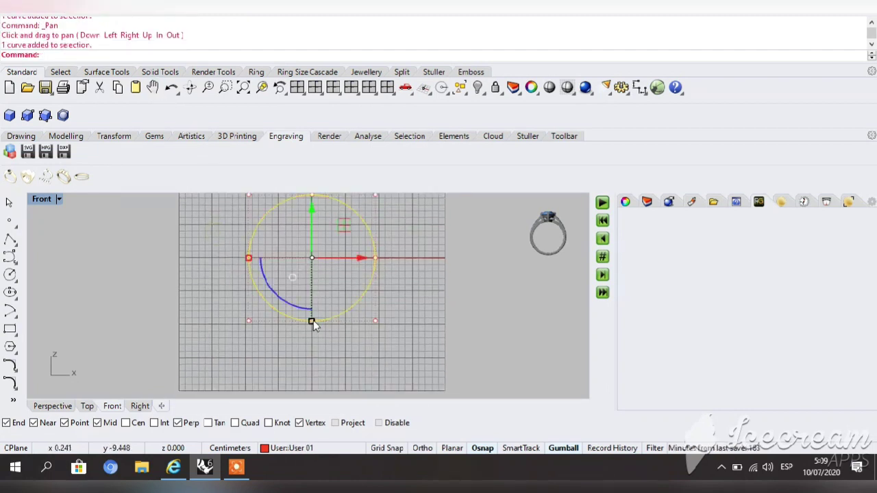
drag(250, 259, 233, 258)
click(333, 356)
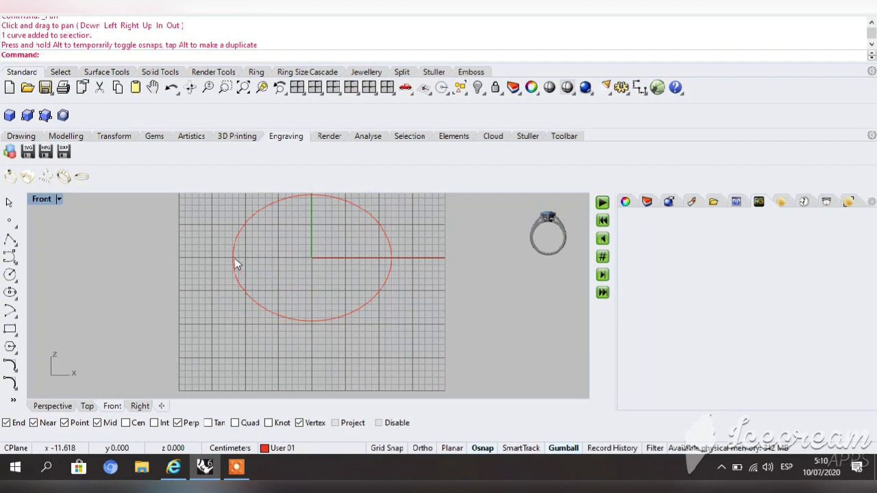
Measure the ellipse's full width between its two side points with a horizontal dimension, without keeping it
click(650, 98)
click(658, 109)
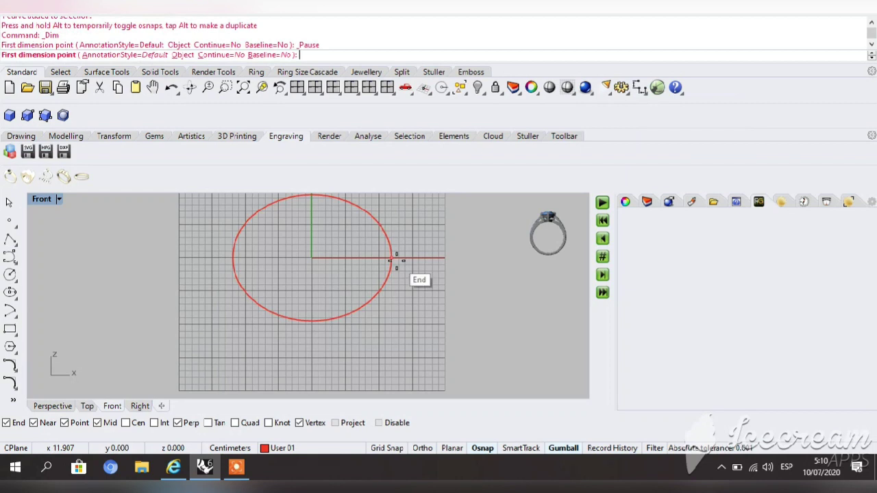
click(393, 259)
click(235, 258)
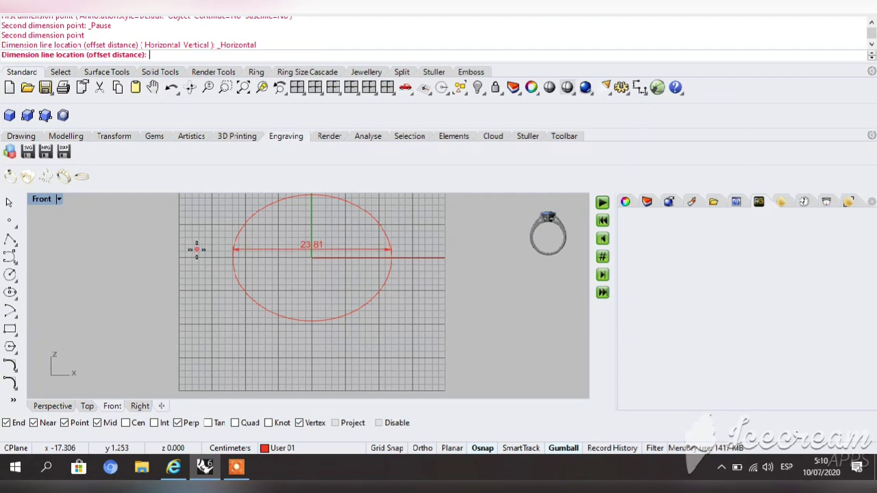
key(Escape)
Draw a straight line from the origin diagonally down past the ellipse's lower right side, ending near x 10, y -11
scroll(319, 268, down, 2)
scroll(329, 281, up, 4)
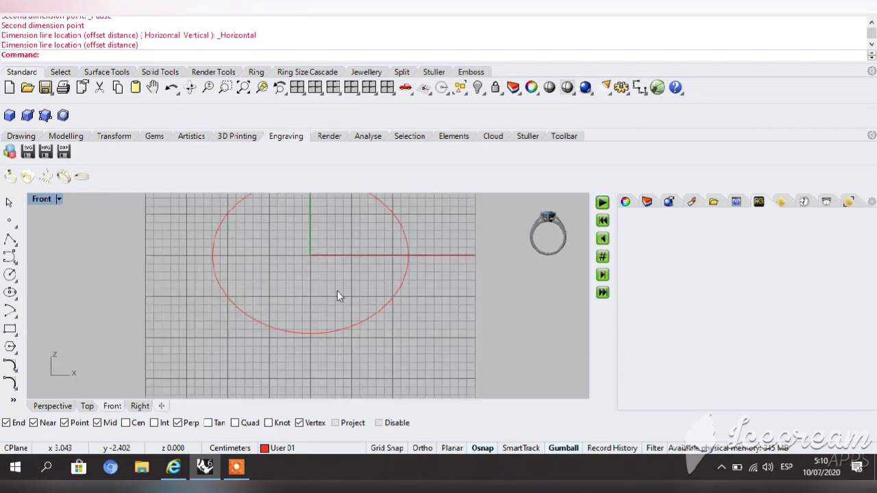
click(17, 250)
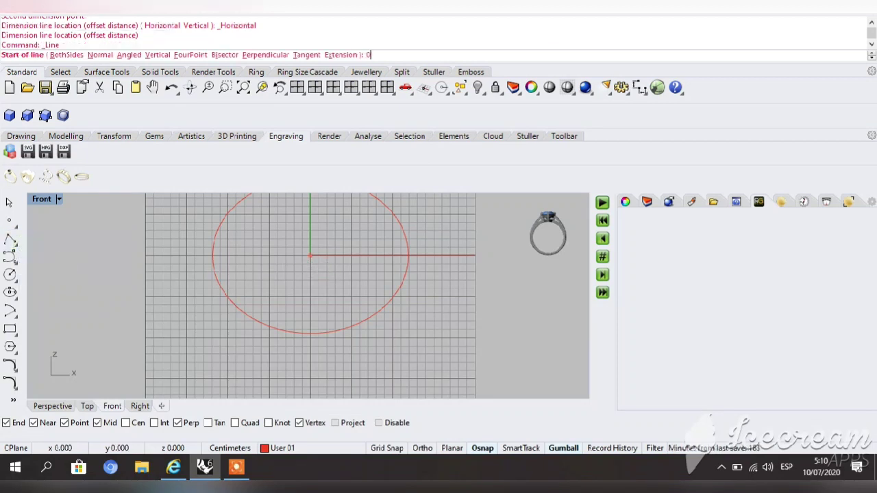
text(0)
key(Return)
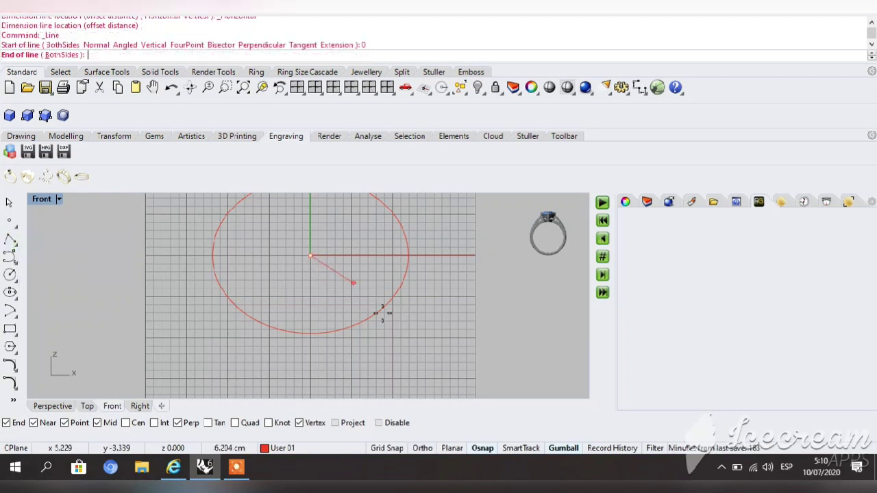
click(393, 348)
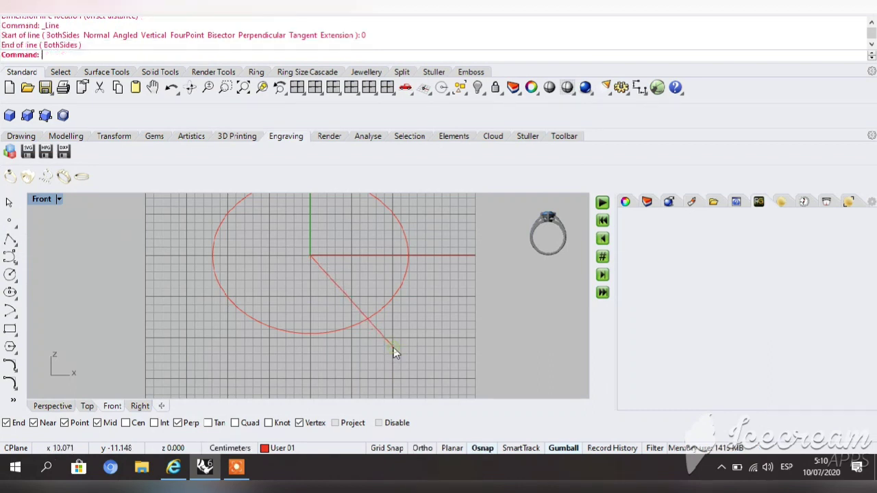
Mirror a copy of the diagonal line across the vertical axis through the origin
click(341, 291)
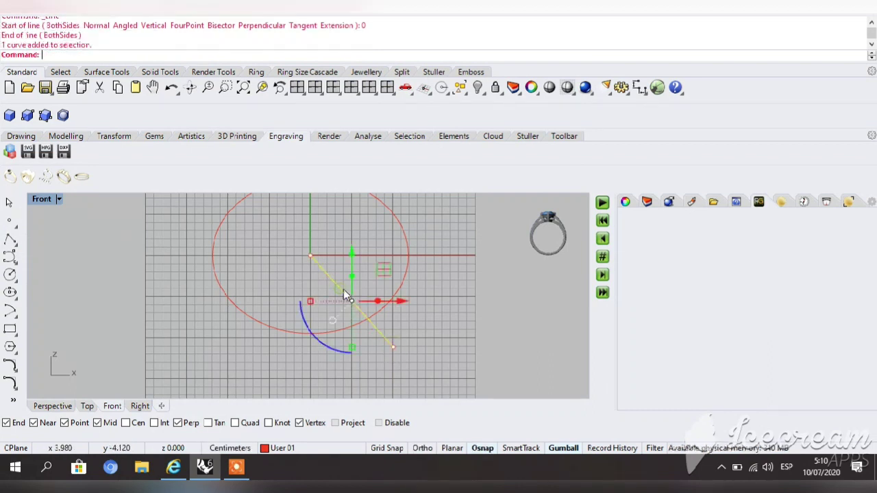
click(281, 14)
click(277, 110)
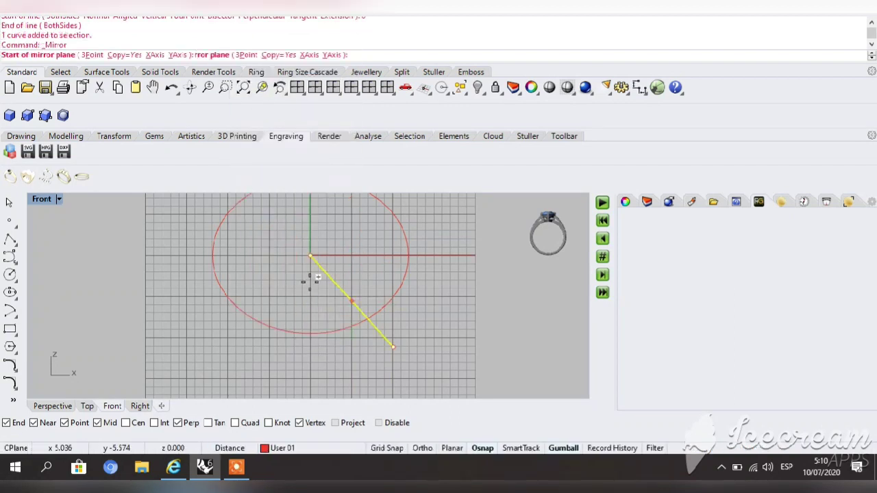
text(0)
key(Return)
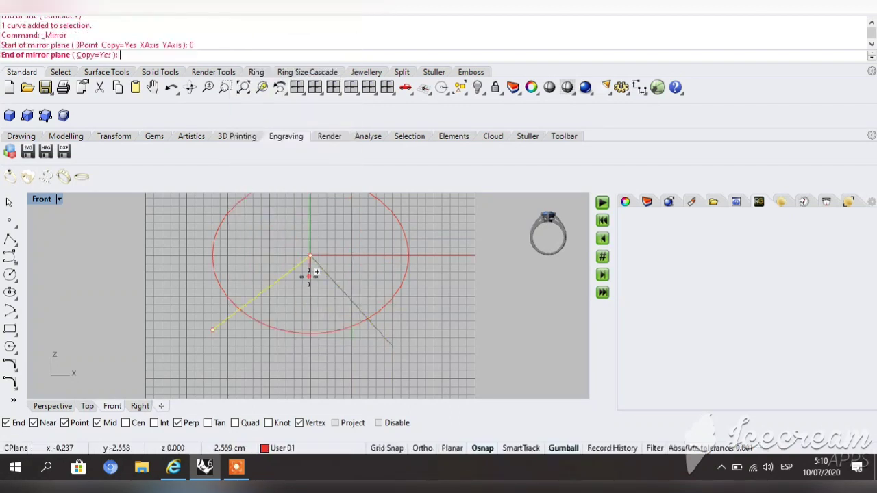
click(311, 363)
Trim away the ellipse's lower arc between the two diagonal lines, using both lines as cutters
click(445, 290)
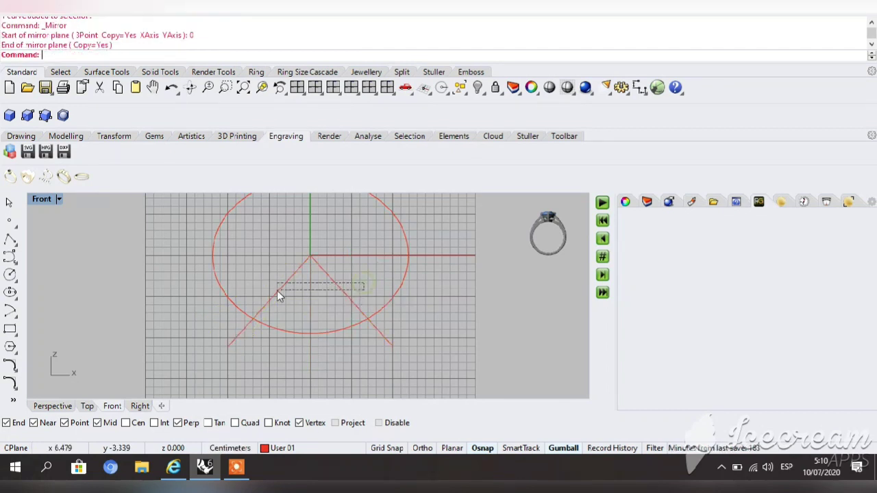
drag(279, 297, 277, 297)
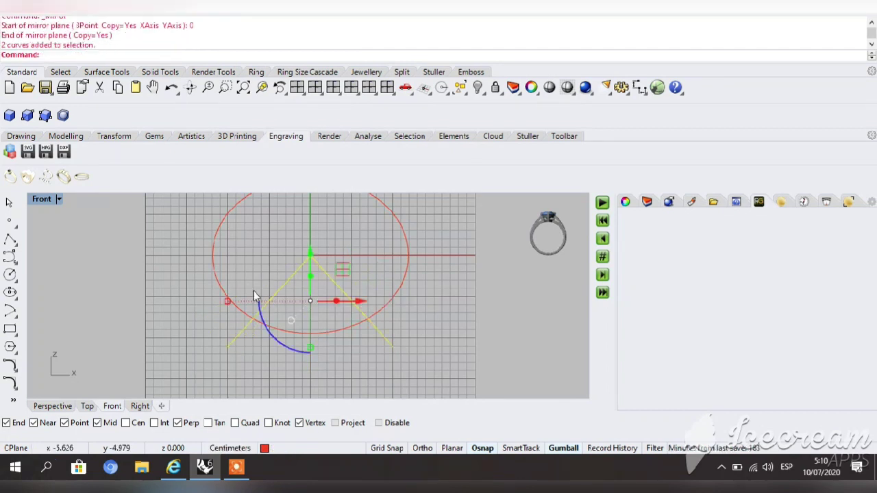
click(12, 402)
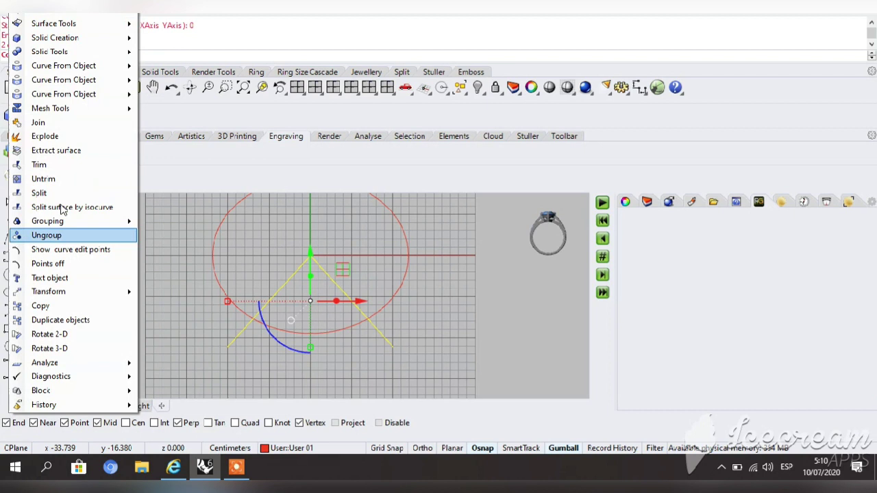
click(48, 165)
click(321, 333)
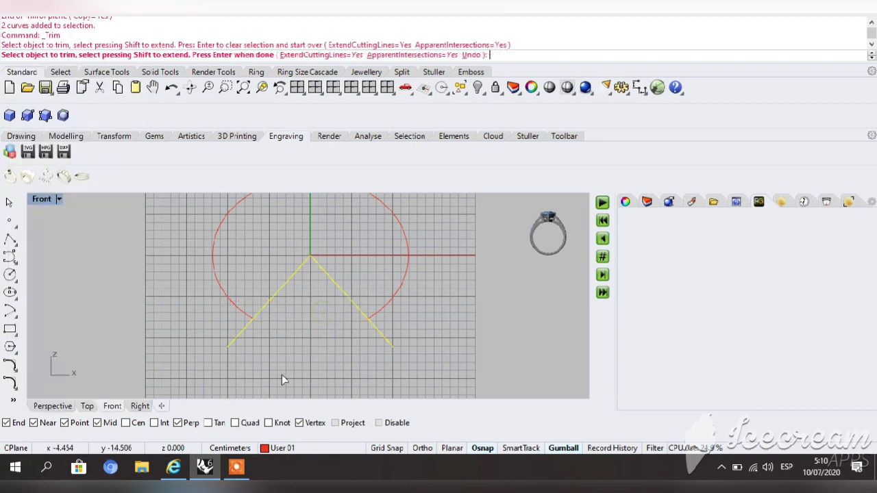
click(315, 343)
key(Return)
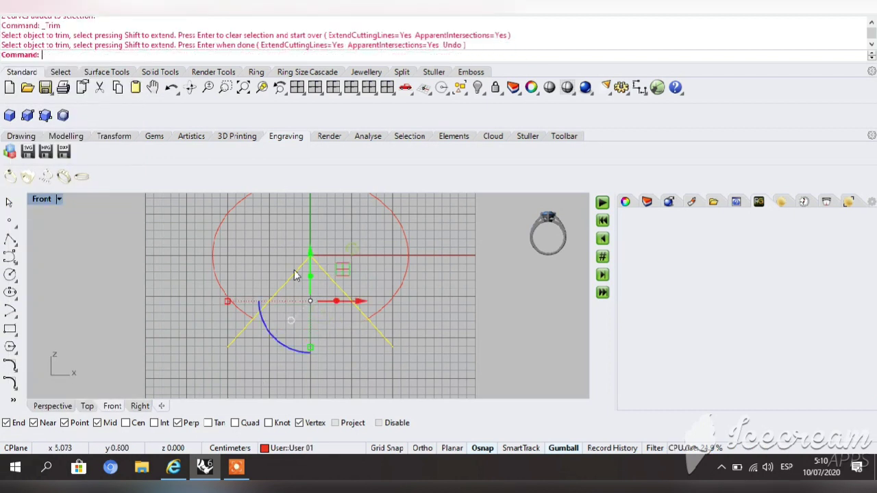
Delete the two diagonal cutting lines and restore the four-viewport layout
key(Delete)
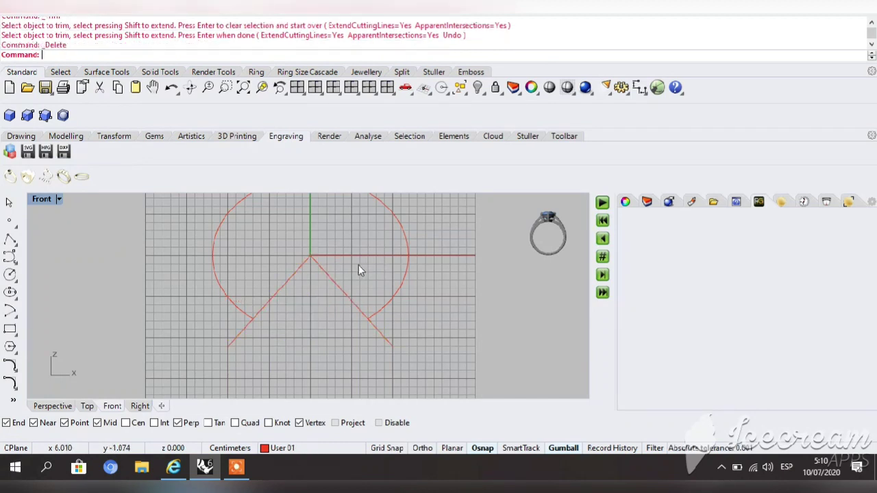
click(327, 279)
key(Delete)
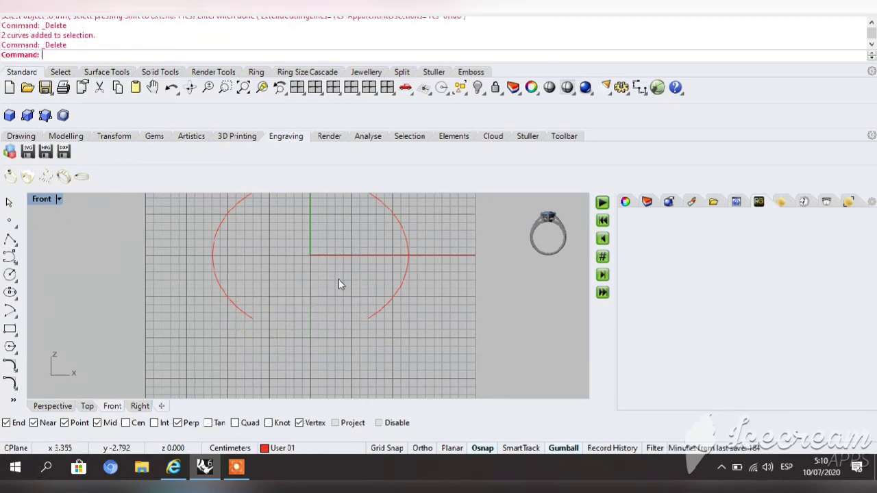
click(298, 89)
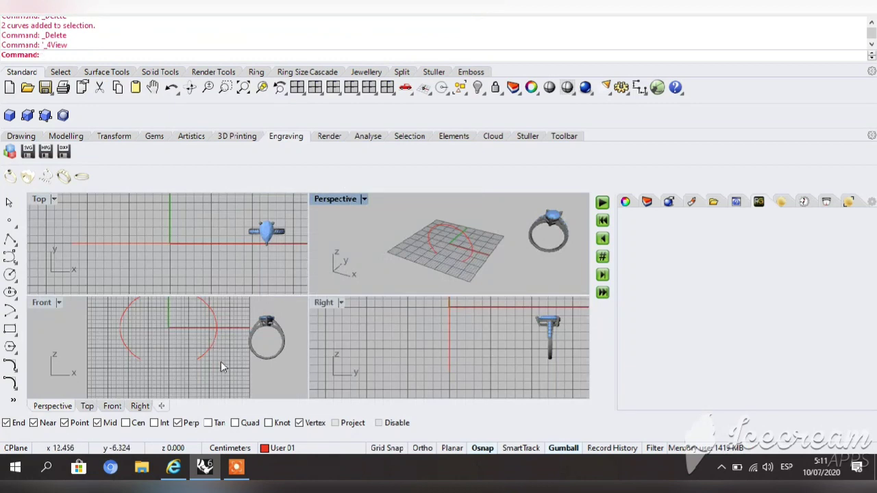
Switch to Internet Explorer and examine the scroll pattern image results and the search query used for them
click(175, 469)
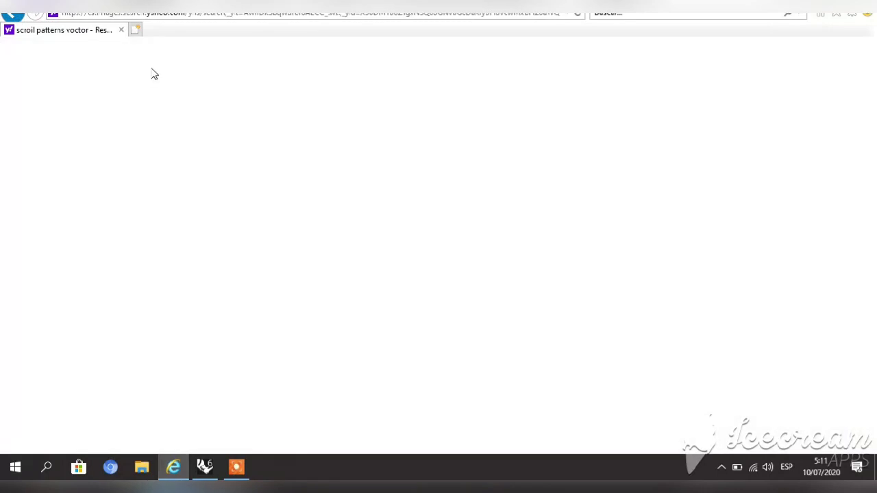
scroll(289, 257, up, 2)
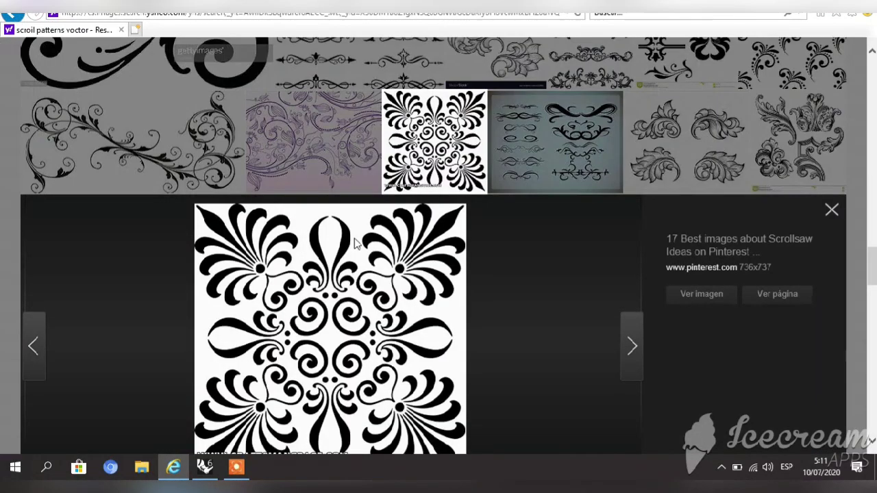
scroll(346, 290, up, 4)
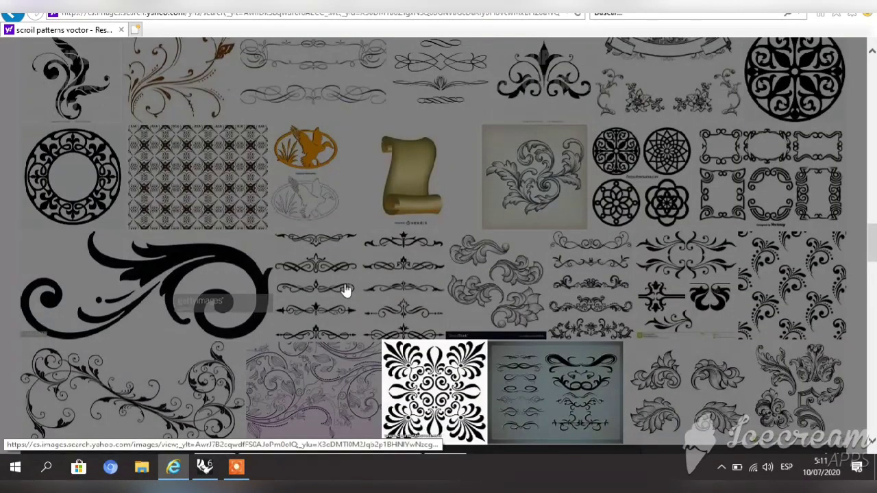
scroll(345, 289, down, 2)
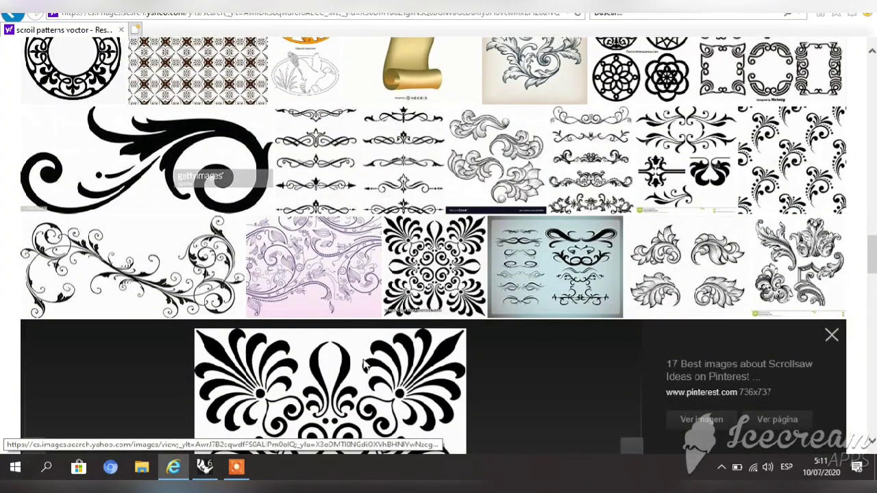
scroll(345, 288, down, 2)
scroll(344, 241, down, 4)
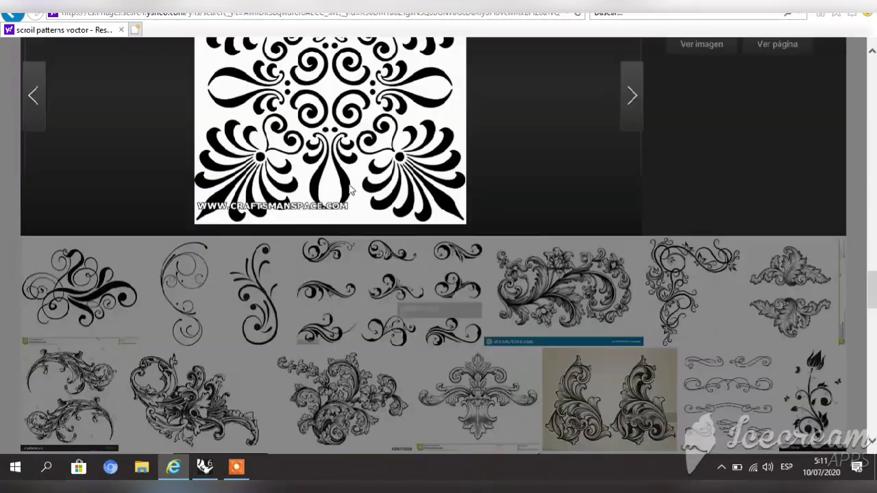
scroll(351, 190, down, 2)
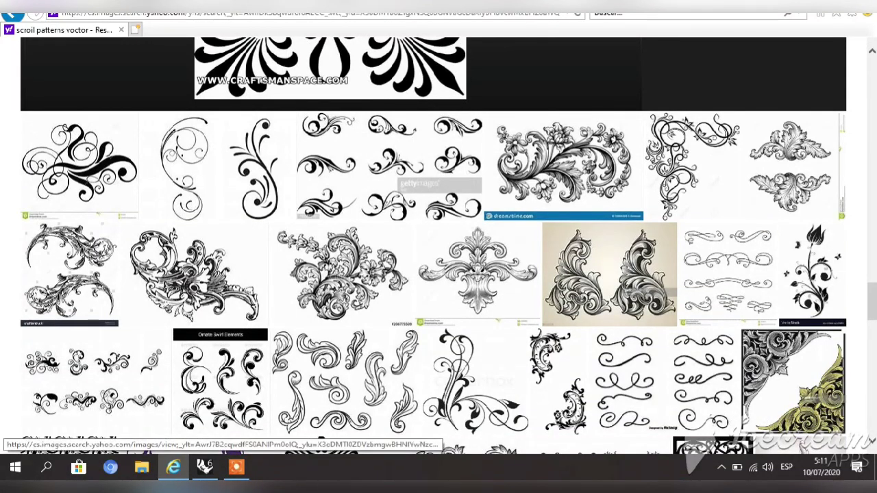
drag(870, 305, 874, 130)
drag(875, 74, 875, 58)
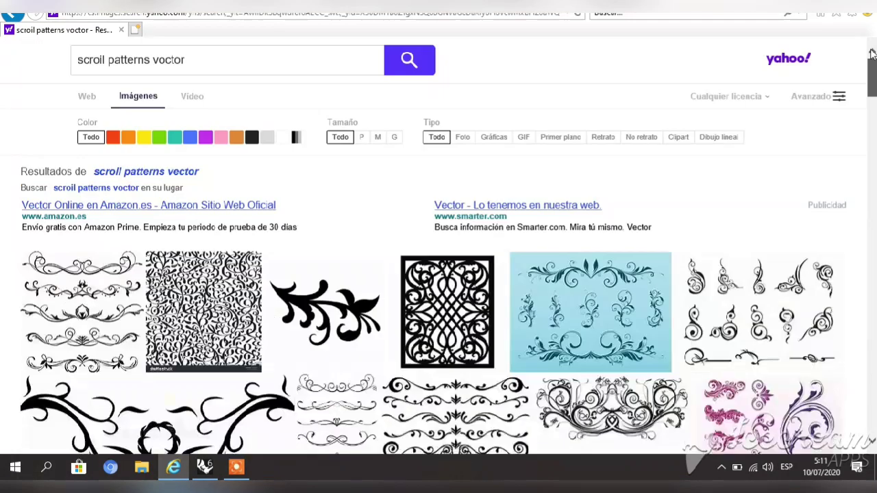
click(76, 62)
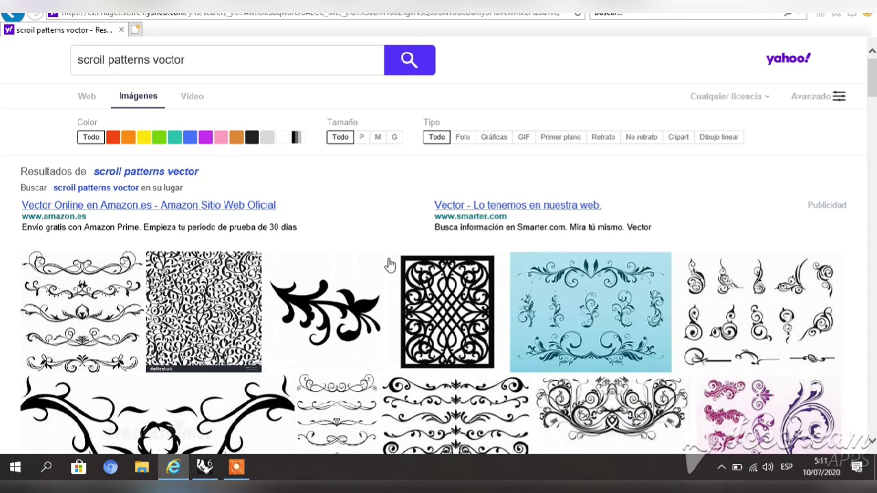
Browse the vector scroll pattern results for an ornament suited to the bracelet's cut-outs
scroll(384, 264, down, 4)
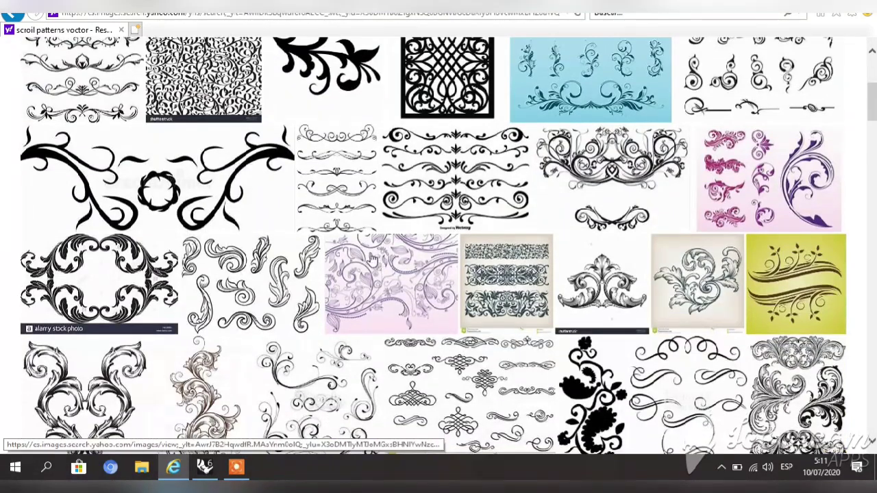
scroll(363, 259, down, 4)
scroll(328, 257, down, 2)
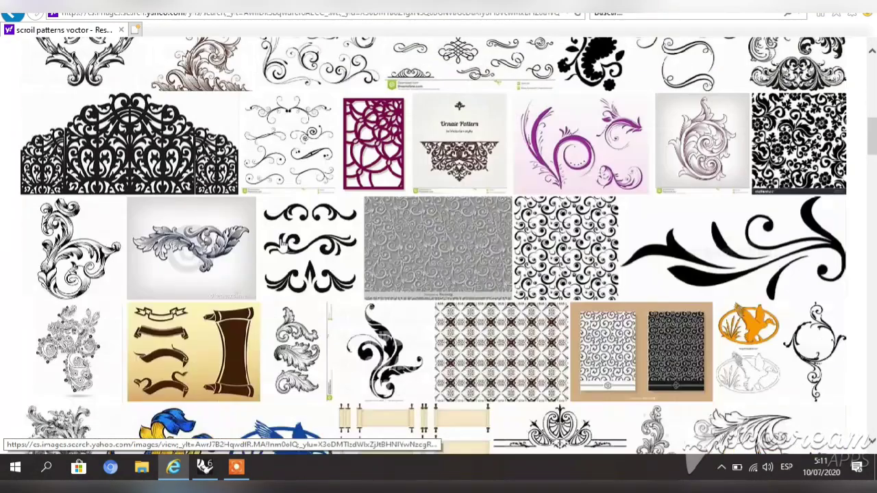
scroll(359, 235, down, 6)
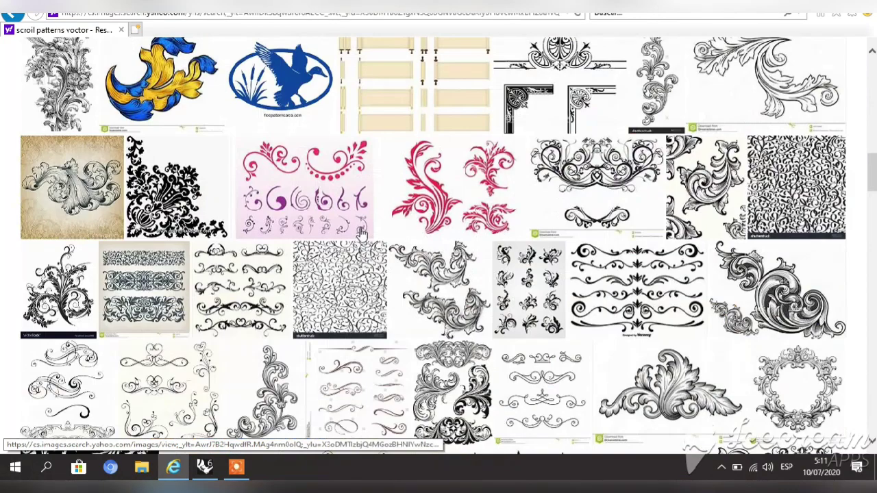
scroll(361, 234, down, 10)
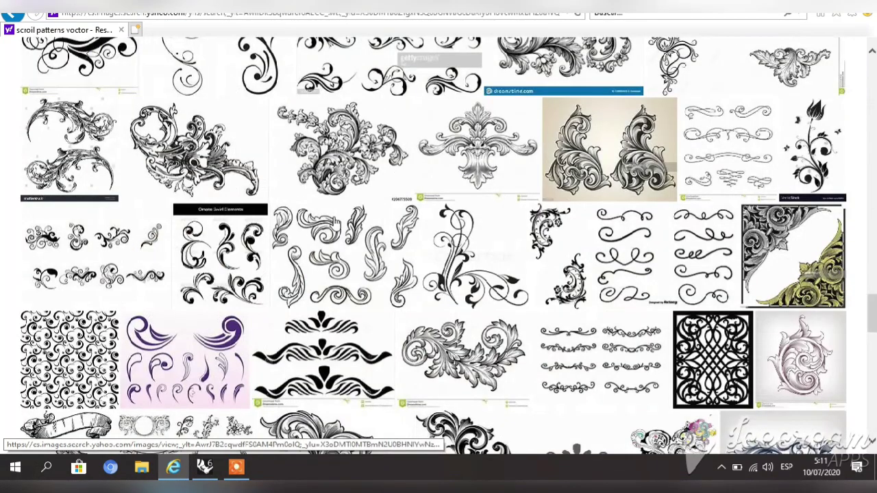
scroll(335, 225, down, 6)
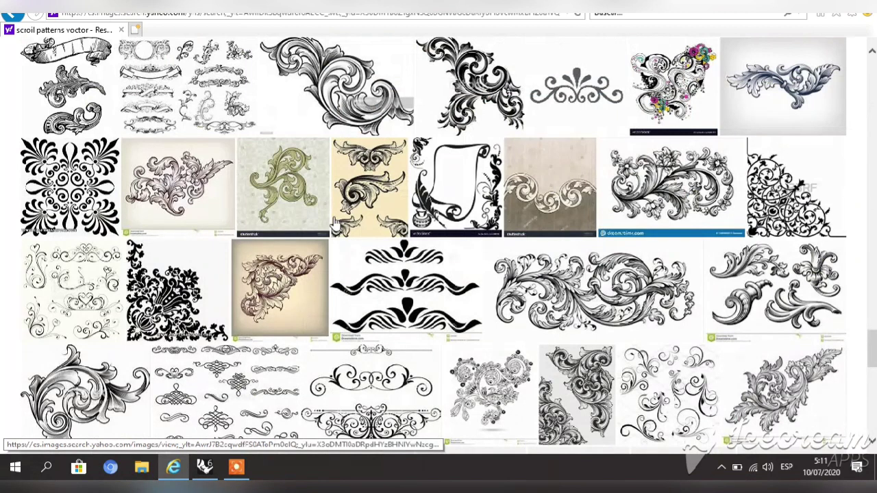
scroll(335, 224, down, 2)
scroll(423, 125, down, 4)
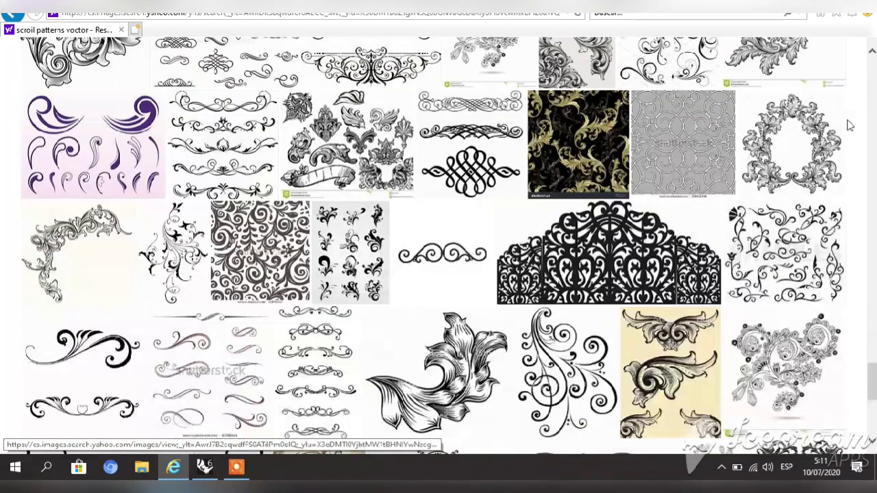
scroll(848, 126, down, 1)
Open the preview of the square black-and-white craftsmanspace.com scroll pattern and bring up the image's save and copy options
click(435, 439)
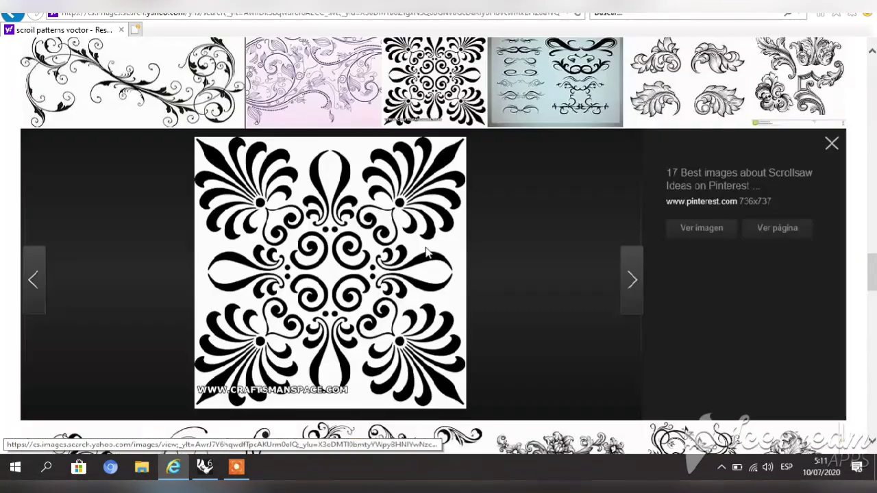
click(427, 253)
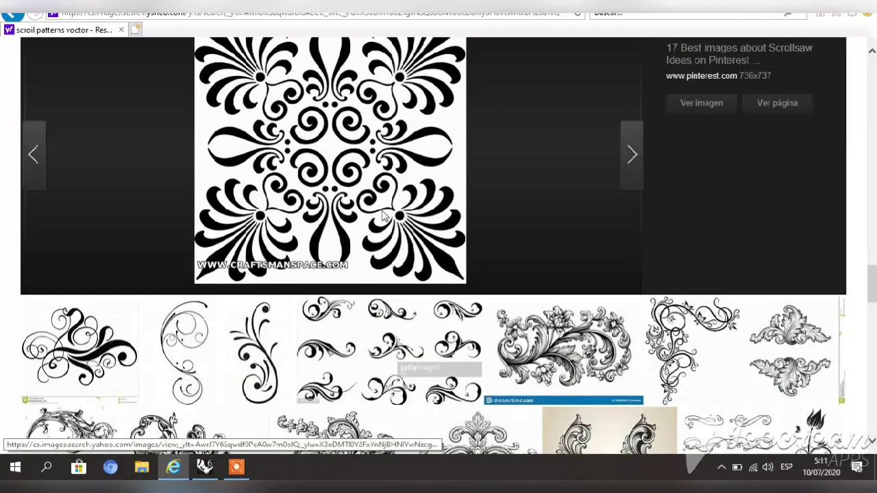
click(376, 183)
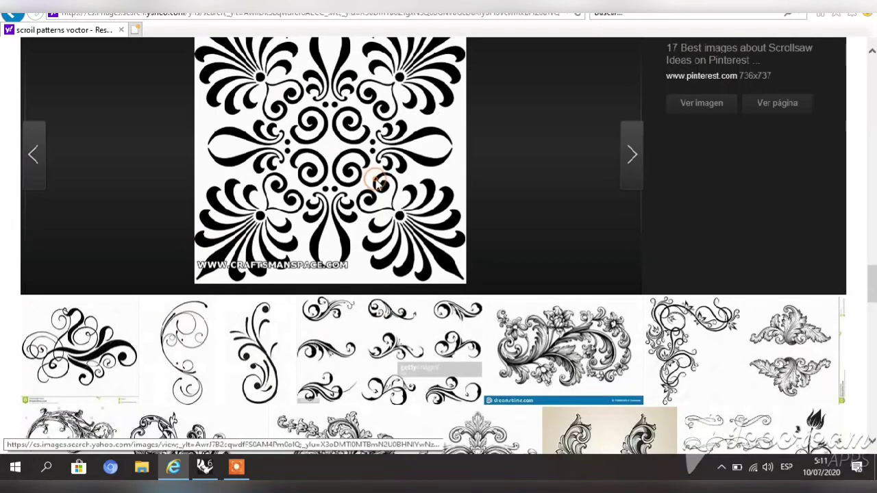
right_click(376, 183)
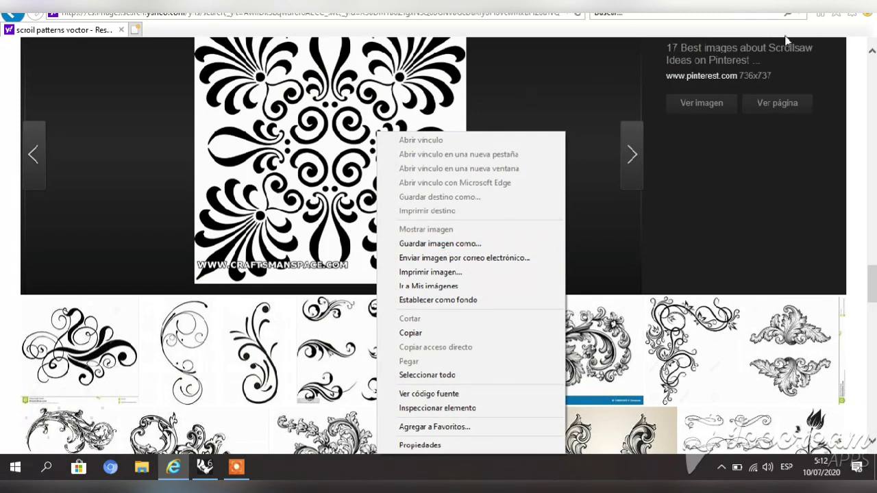
Switch back to Rhino, measure the length of the open ellipse from the Top view and copy the length value
key(Escape)
key(alt+Tab)
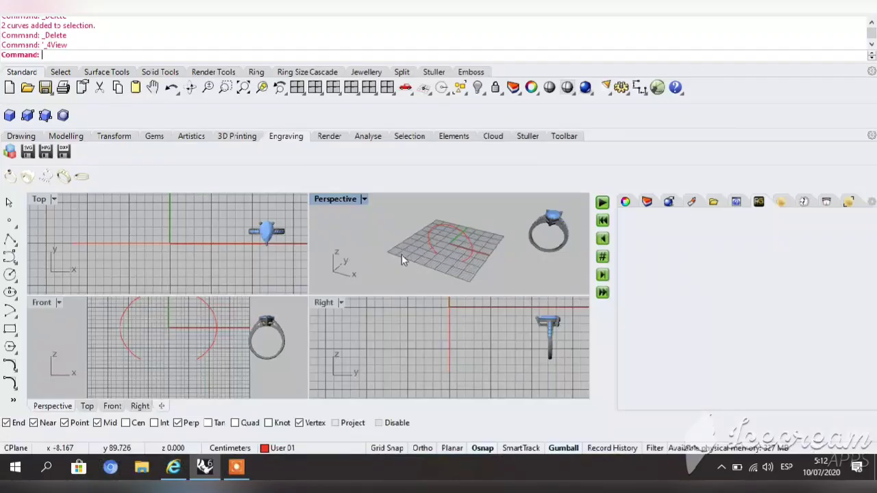
double_click(39, 199)
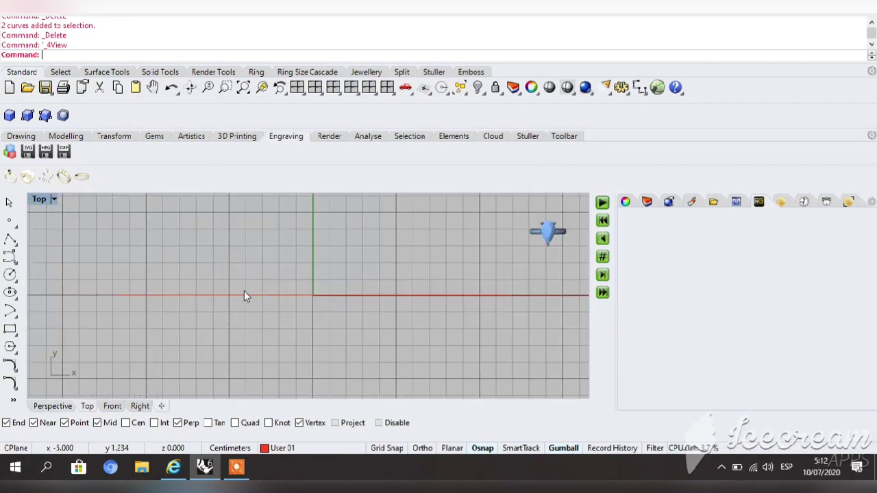
click(250, 296)
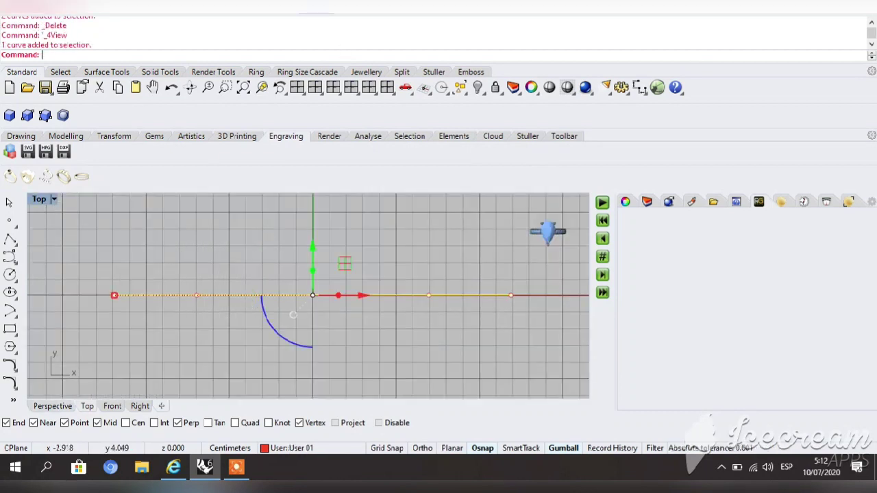
click(316, 7)
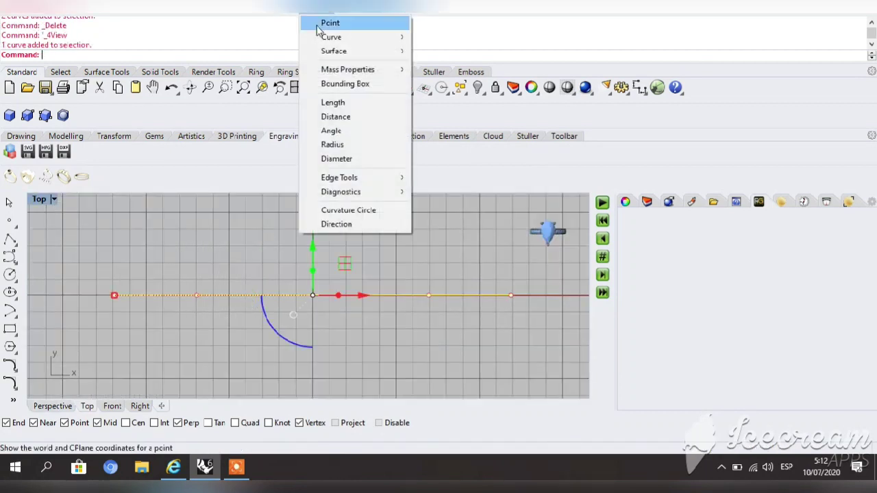
click(334, 102)
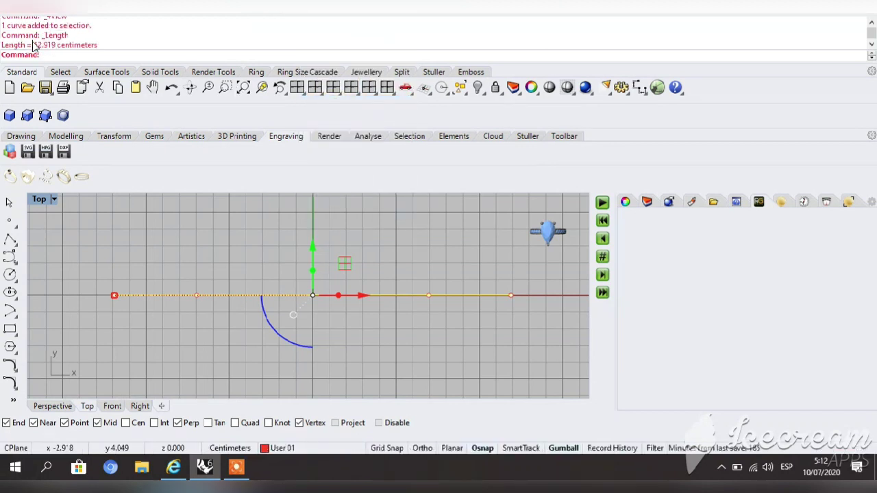
drag(33, 45, 58, 37)
right_click(53, 38)
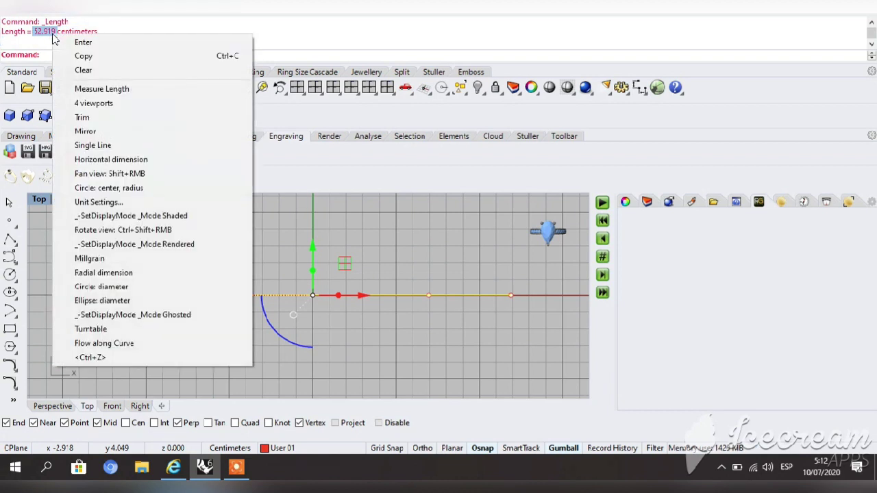
click(83, 56)
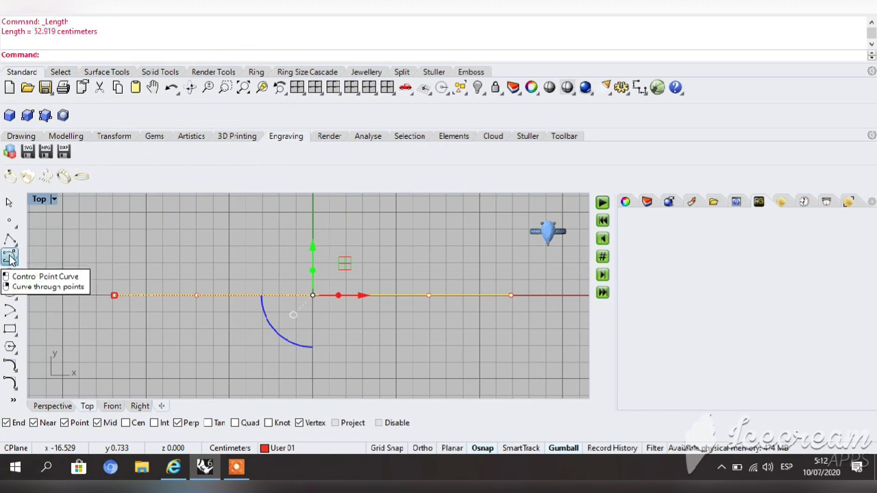
Draw a straight control-point curve 52.919 cm long along the X axis in the Top view, starting at about x -15
click(10, 258)
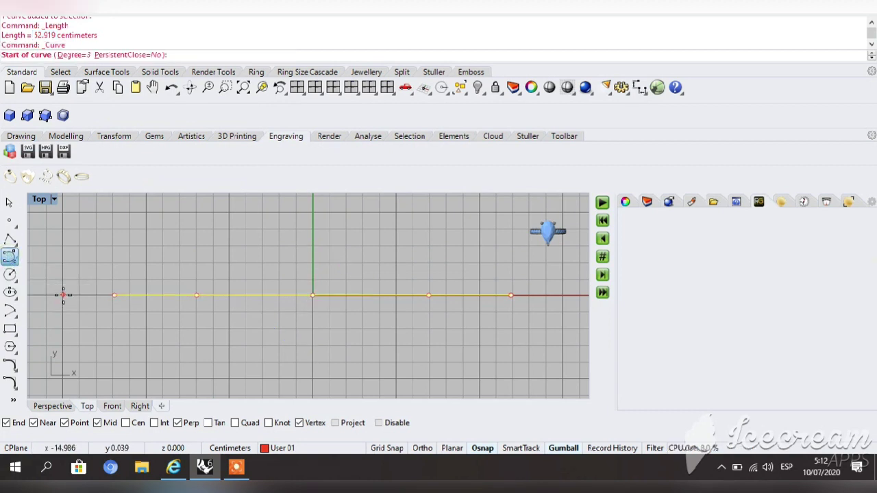
click(62, 295)
right_click(202, 57)
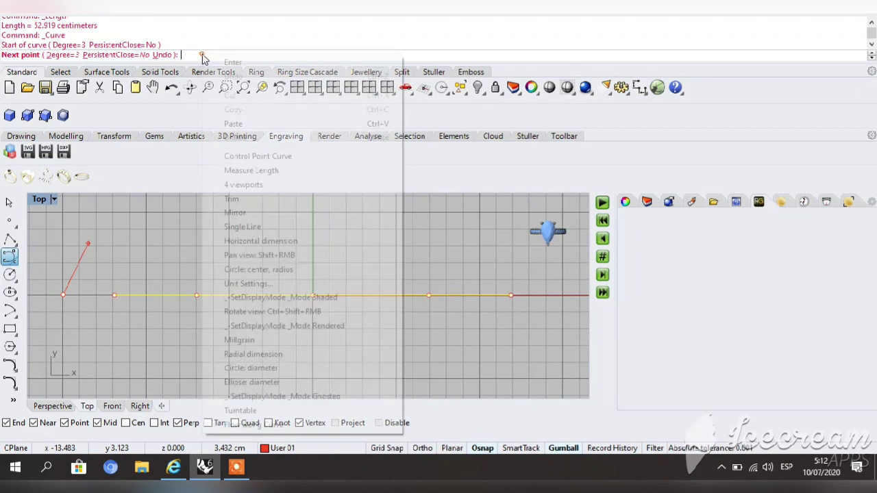
click(233, 123)
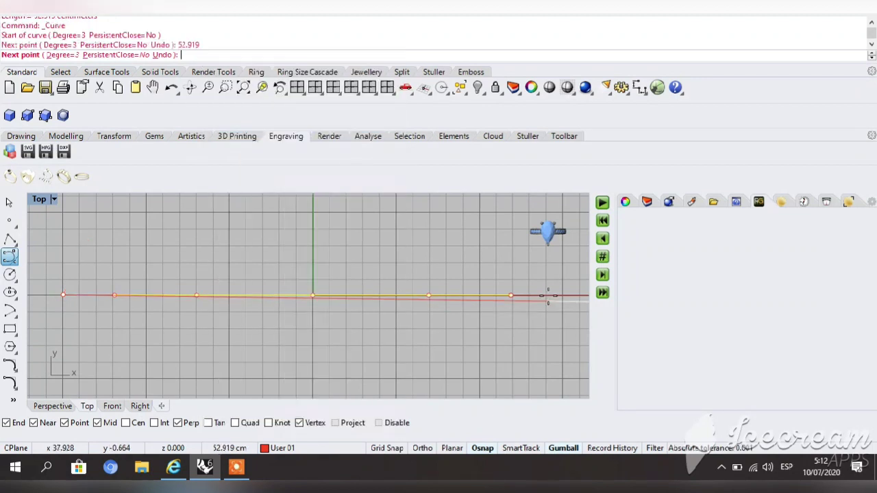
click(152, 87)
drag(438, 255, 489, 313)
scroll(435, 300, down, 3)
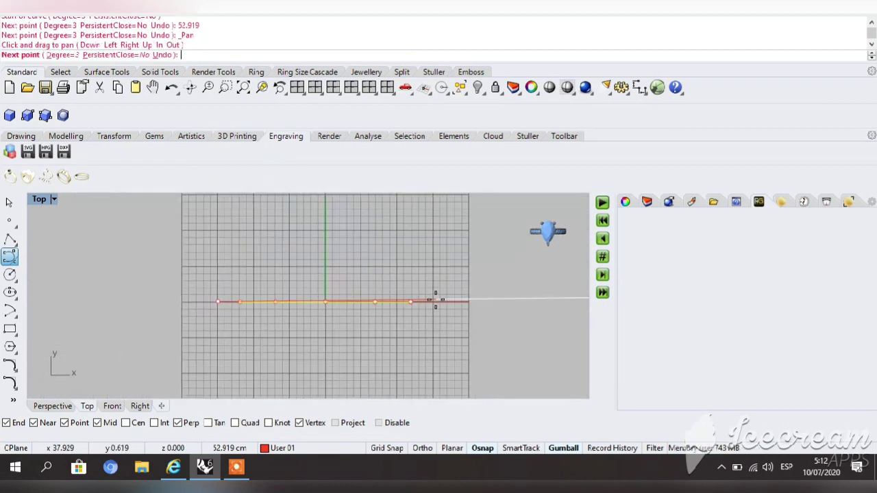
scroll(480, 302, down, 3)
key(Return)
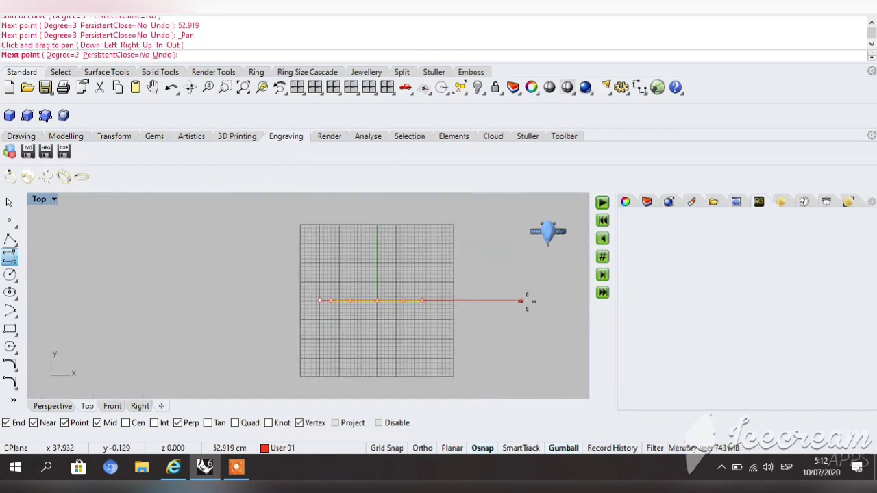
click(527, 302)
key(Return)
key(Escape)
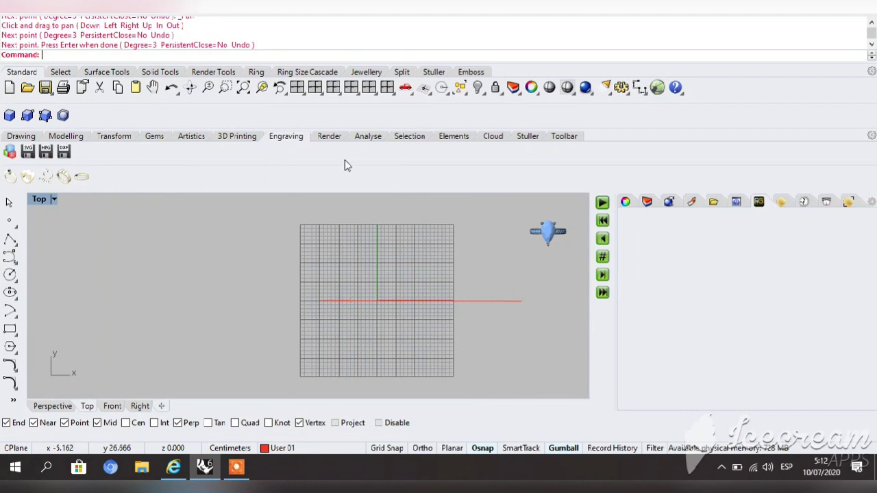
Move the new straight line to layer User 03, working in the maximized Front view
click(296, 87)
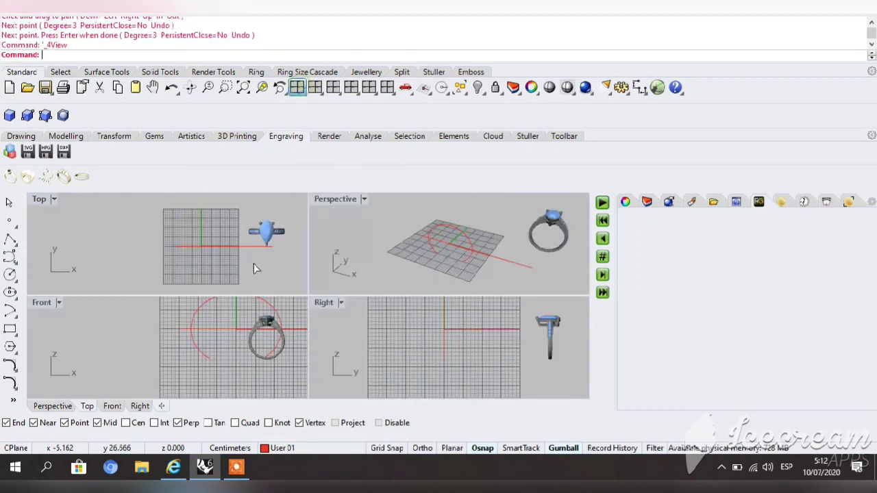
double_click(37, 303)
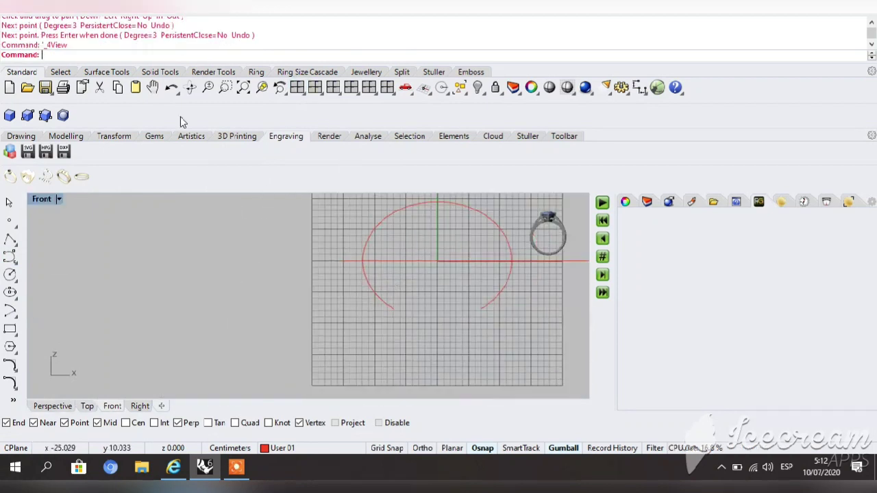
click(157, 89)
drag(317, 299, 161, 327)
click(206, 288)
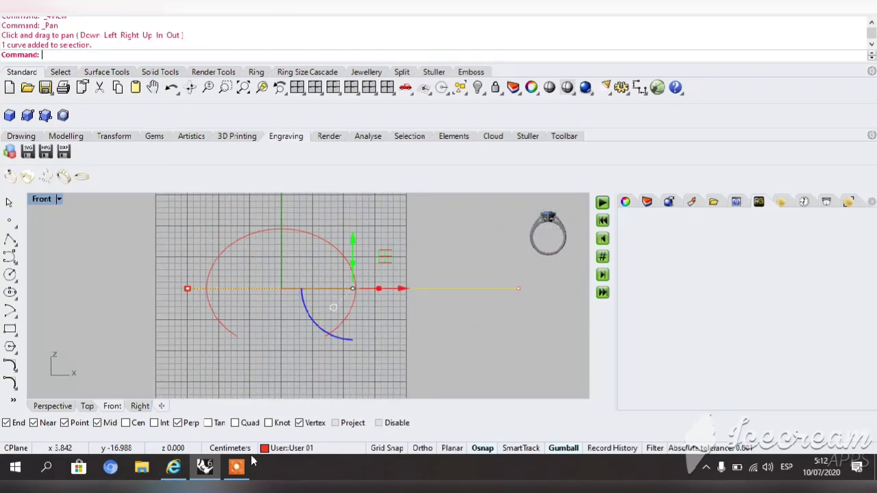
click(267, 450)
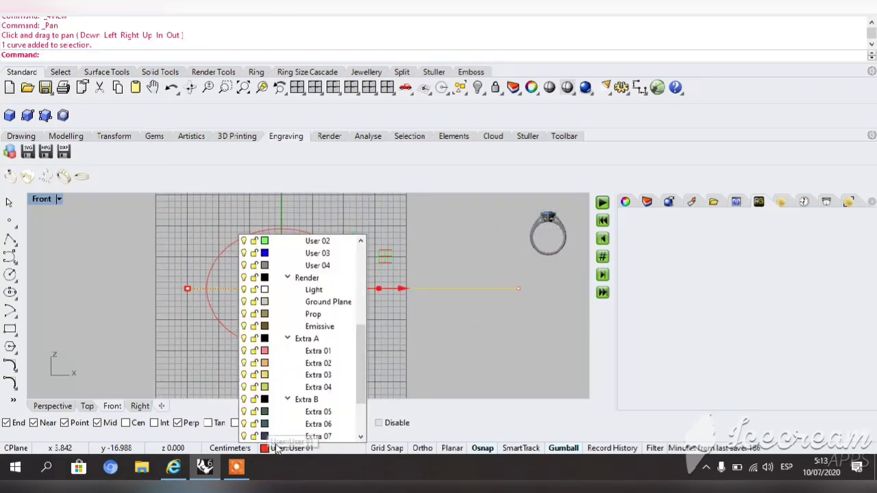
right_click(277, 255)
click(288, 278)
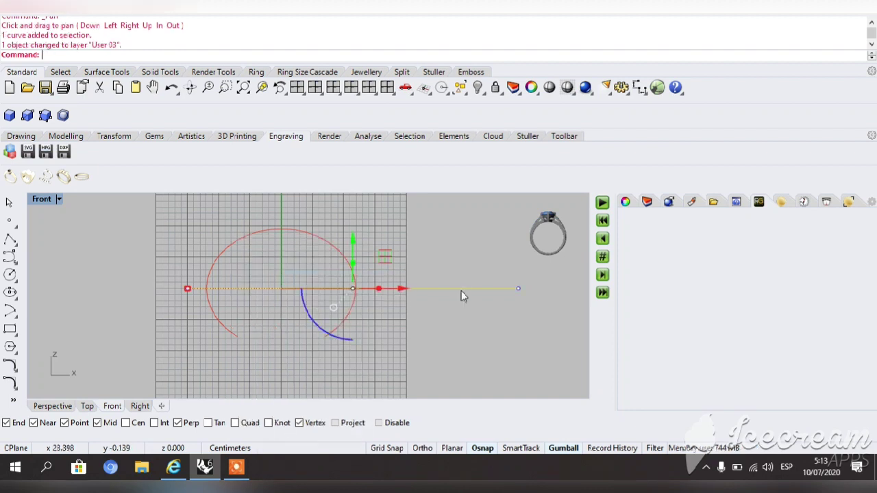
click(467, 323)
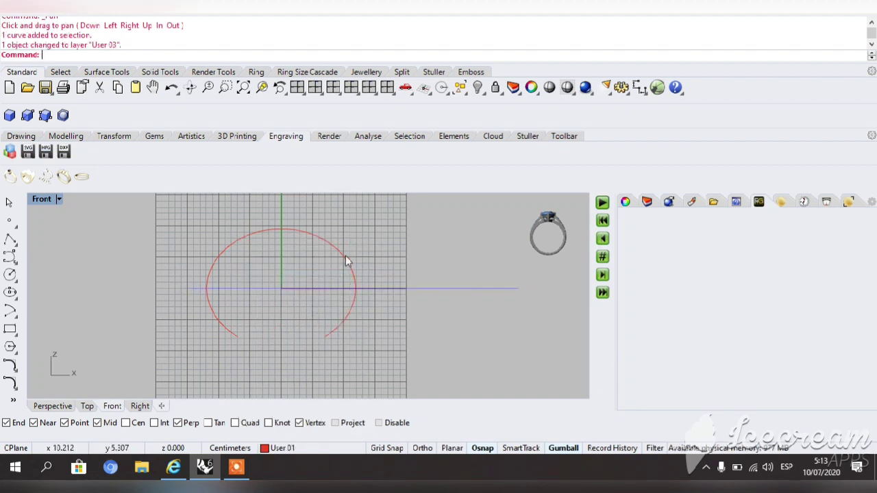
Align the straight line by its center to the origin, using 0 as the alignment point
click(415, 273)
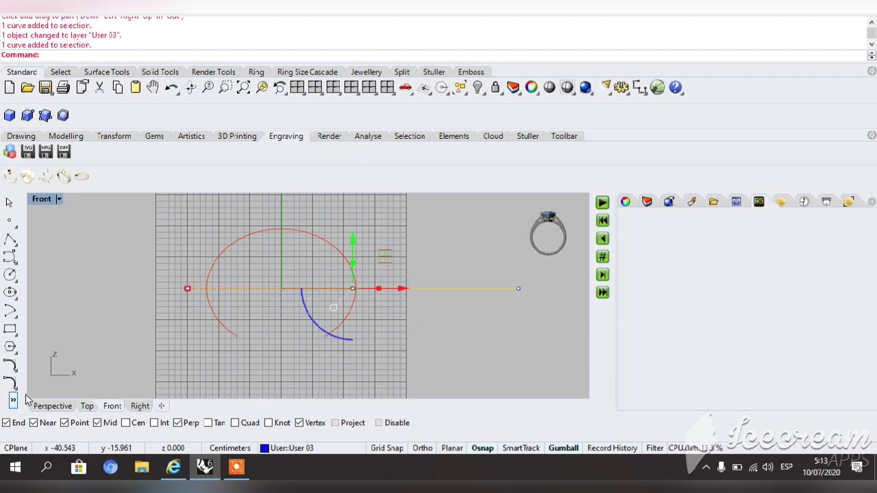
middle_click(55, 355)
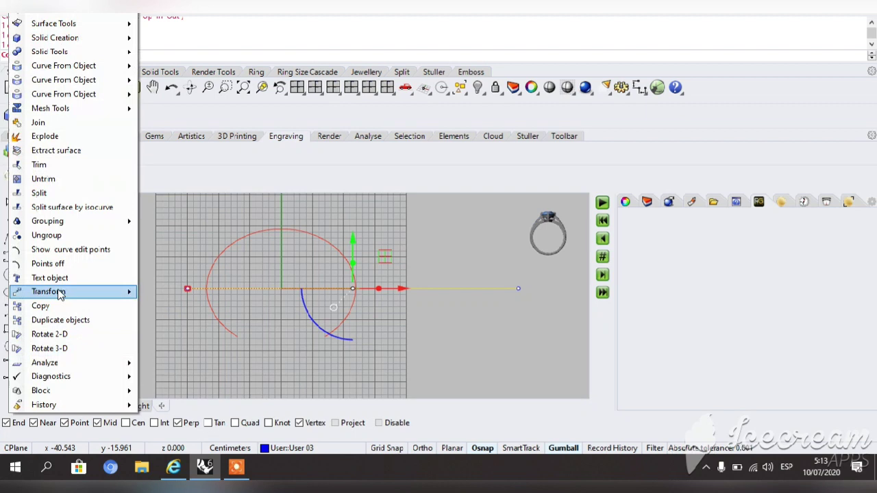
mouse_move(68, 293)
mouse_move(205, 334)
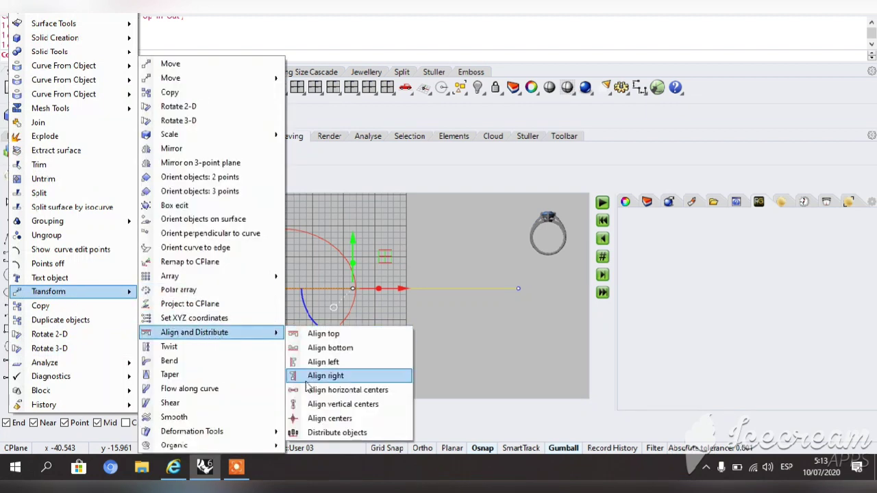
click(329, 419)
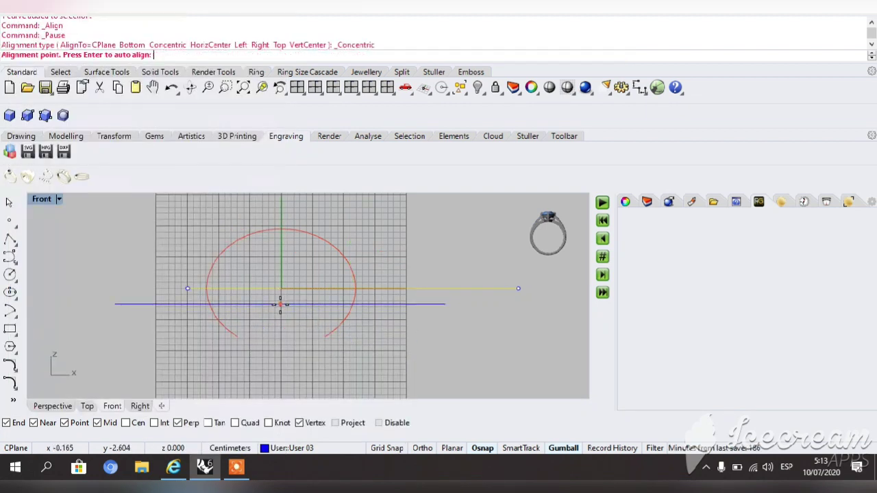
text(0)
key(Return)
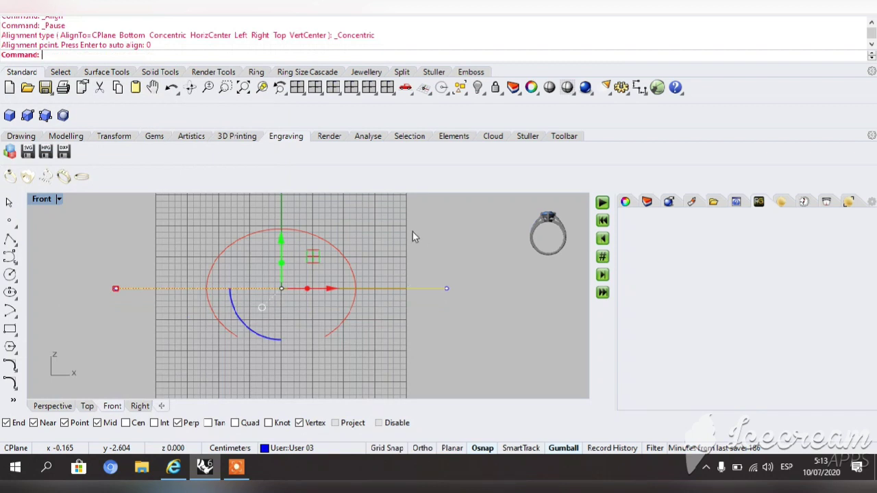
Move the open ellipse to layer Extra A and hide that layer
click(336, 254)
click(336, 251)
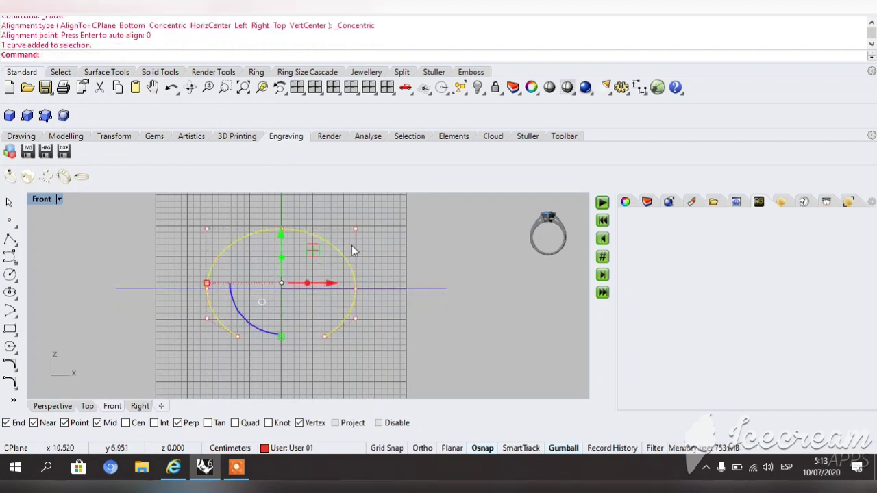
click(273, 454)
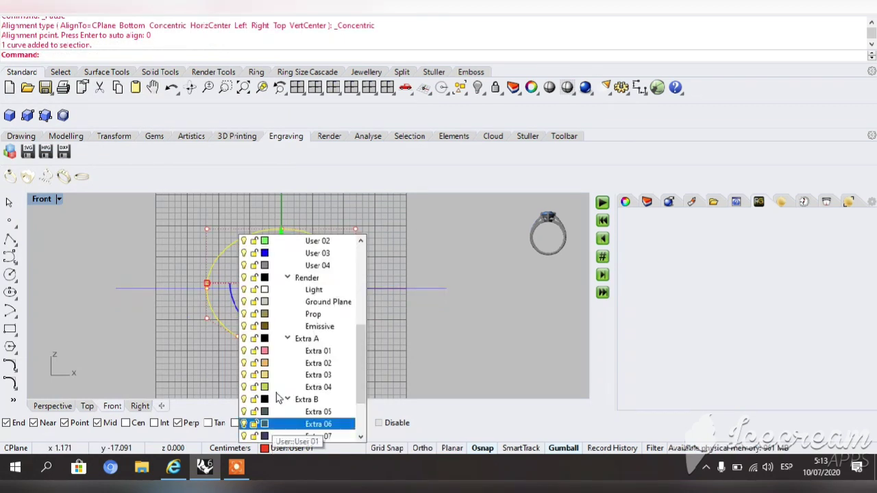
right_click(276, 344)
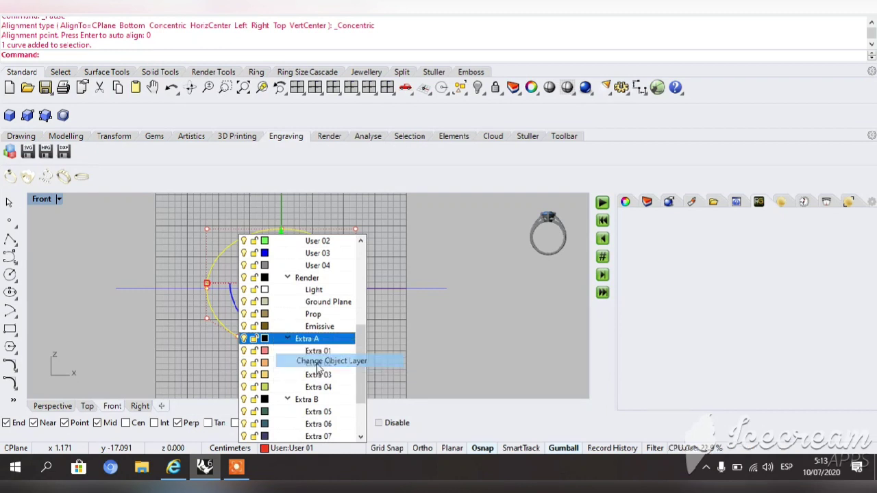
click(318, 362)
click(344, 223)
click(325, 238)
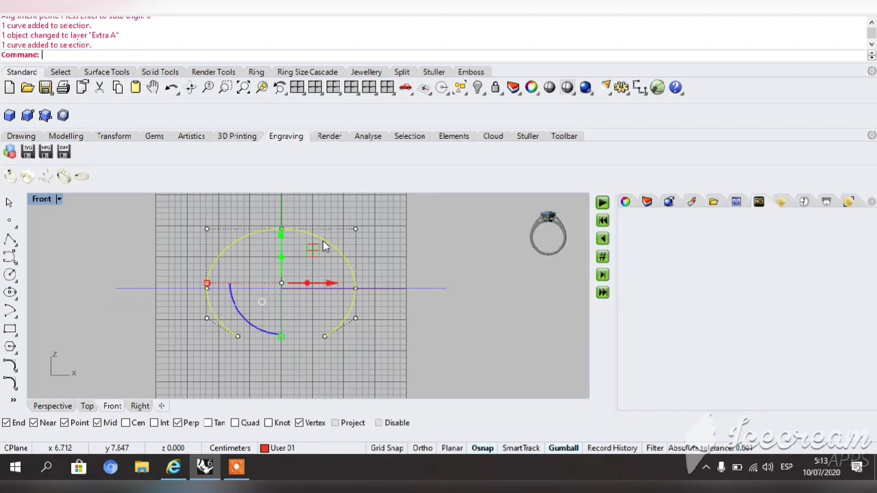
click(278, 448)
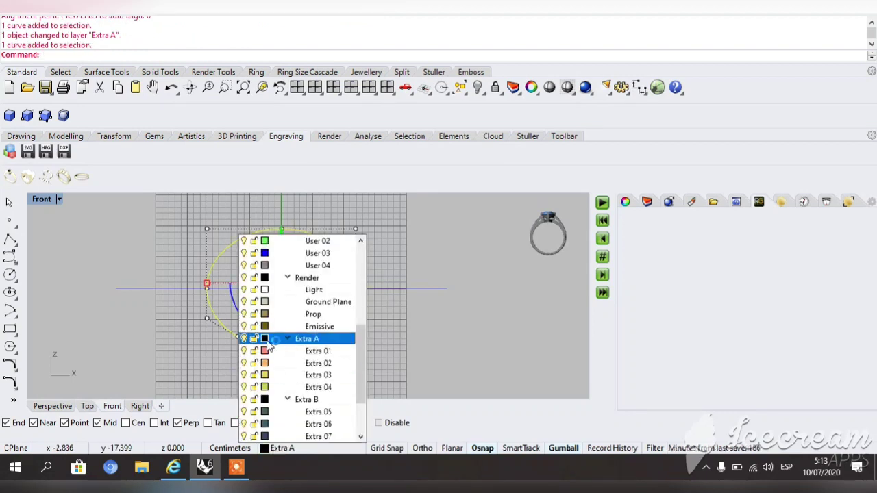
click(244, 338)
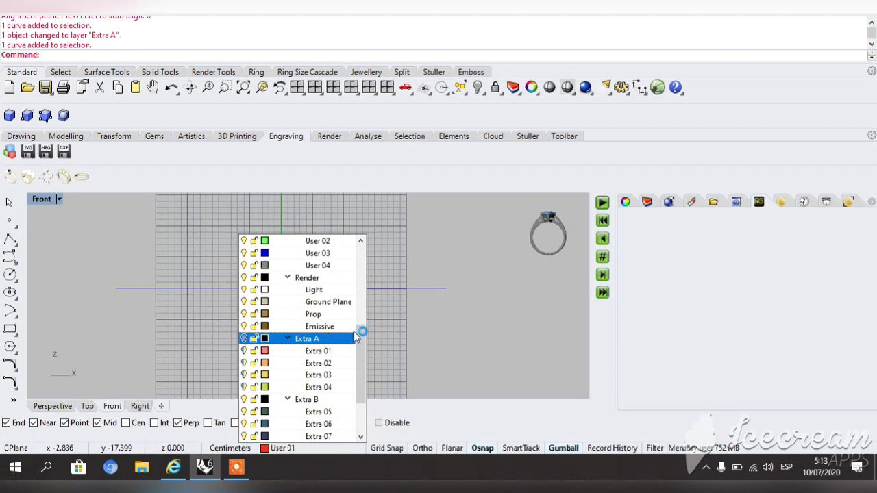
Start the Picture command in the maximized Top view and load the scroll pattern image voctor-1
click(297, 87)
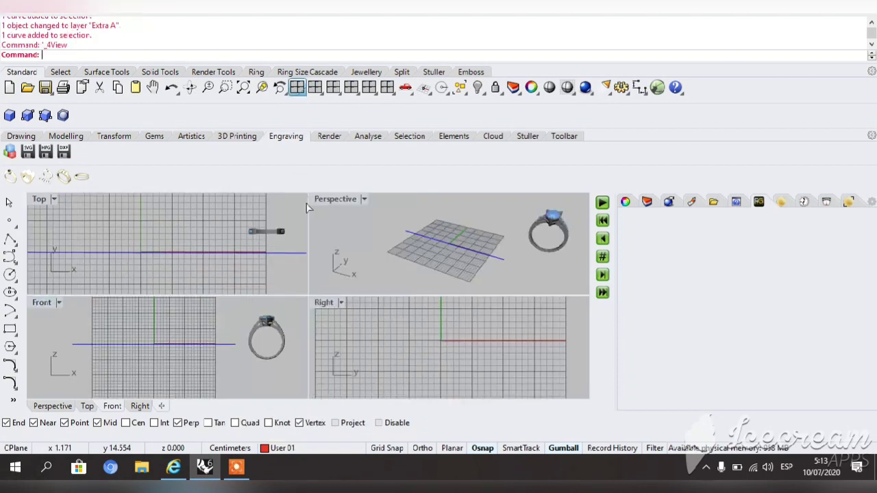
double_click(42, 199)
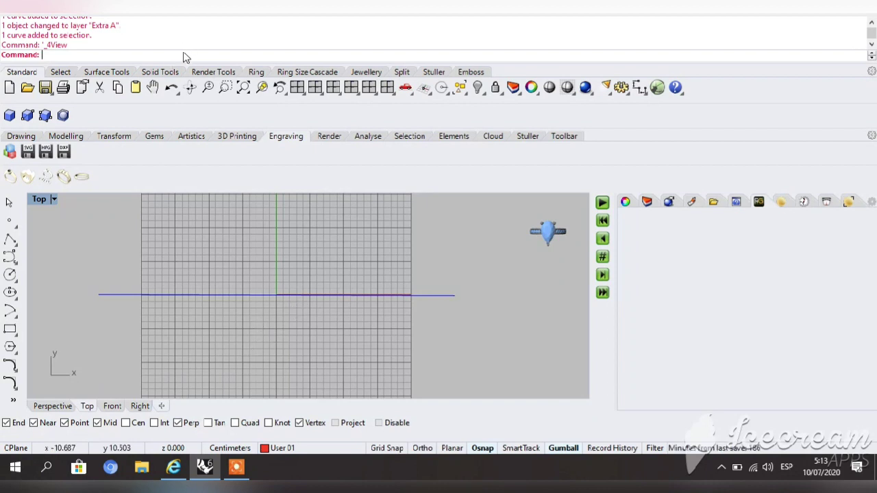
text(Picture)
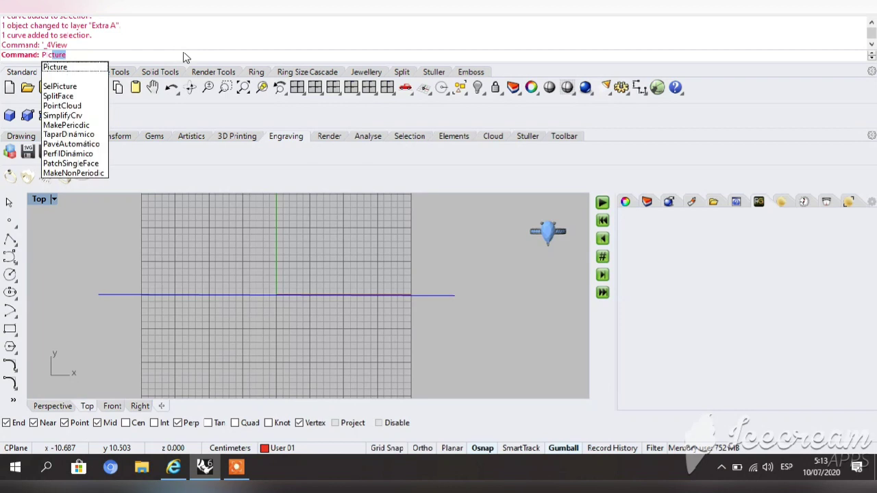
click(66, 69)
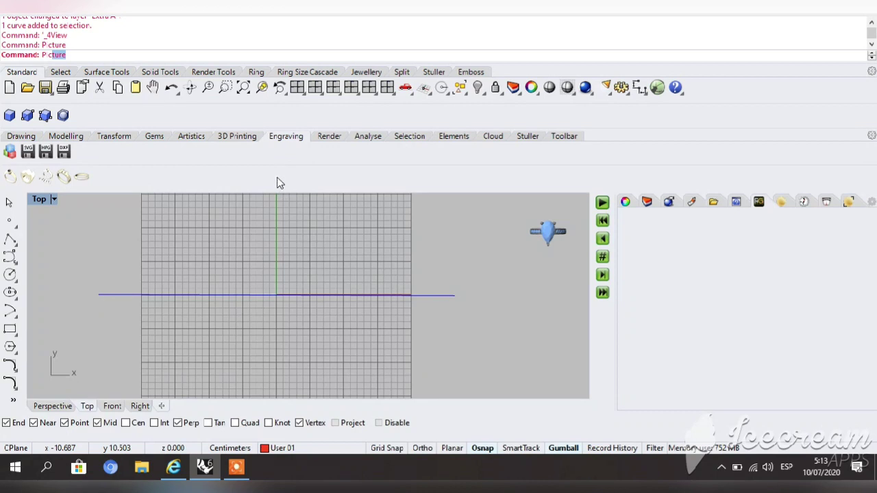
key(Return)
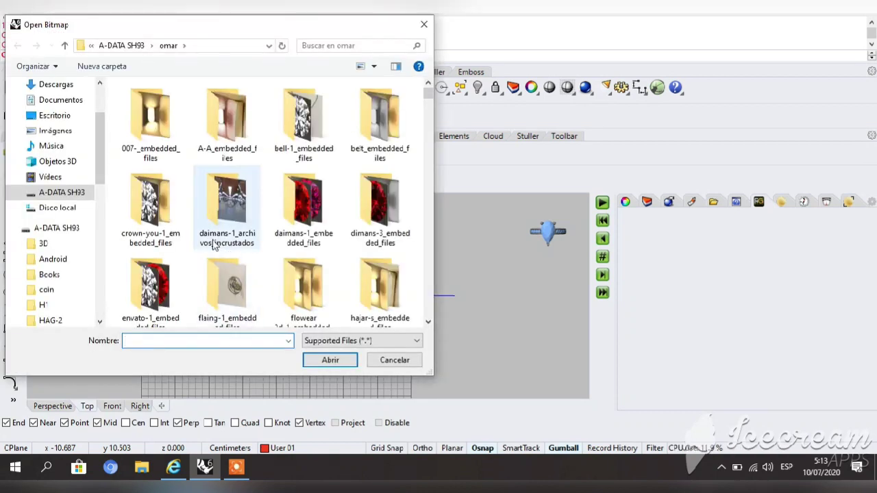
click(79, 194)
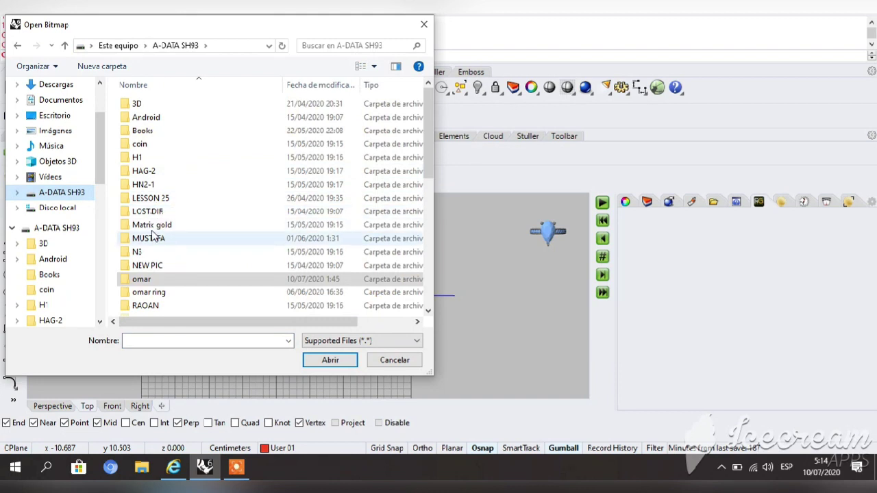
double_click(147, 281)
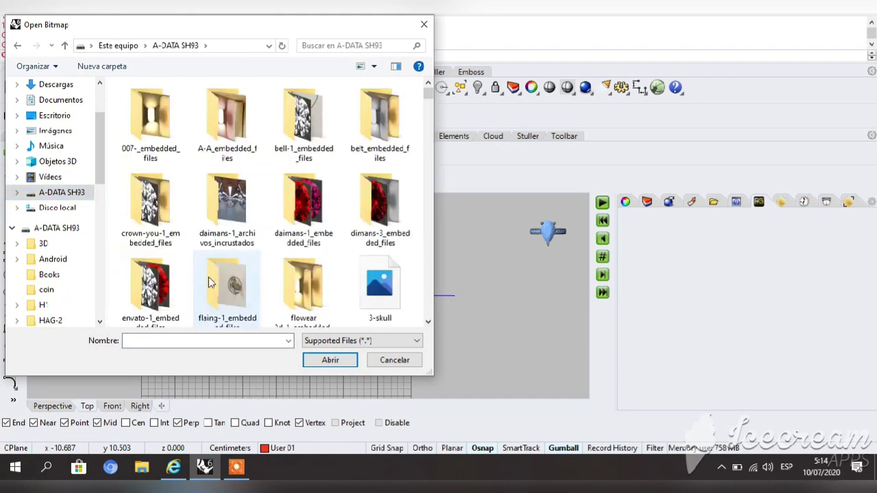
click(369, 47)
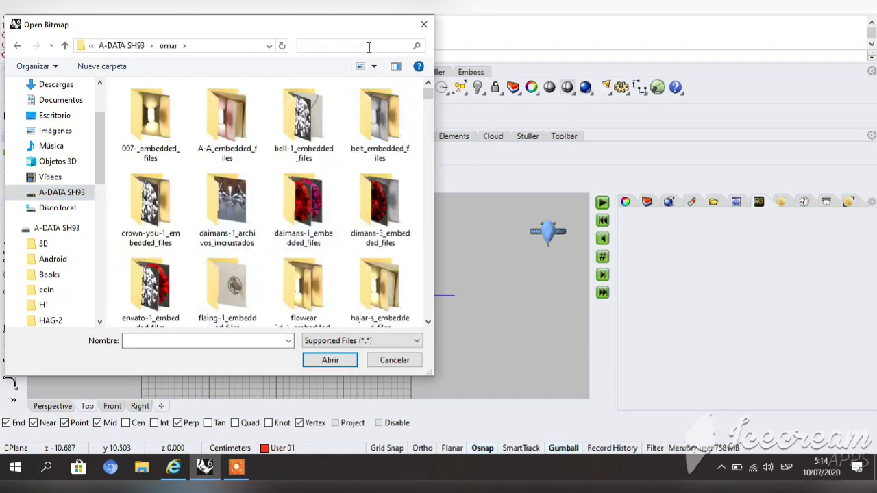
text(vo)
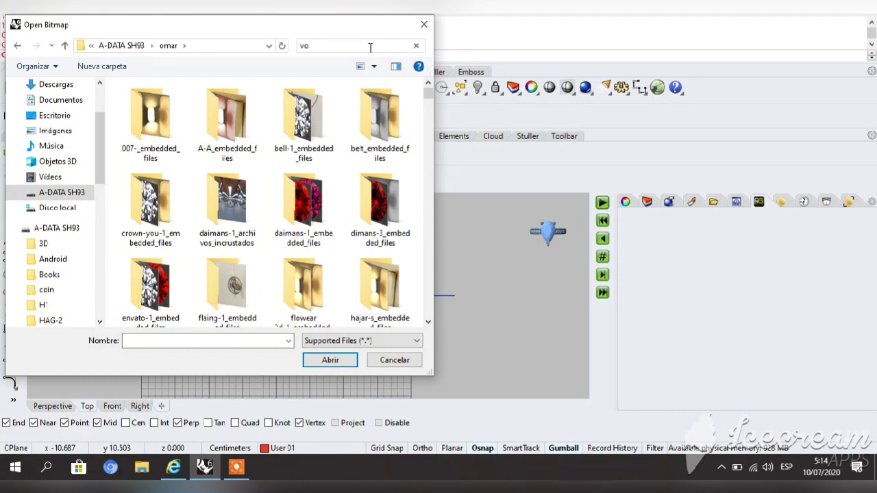
click(154, 115)
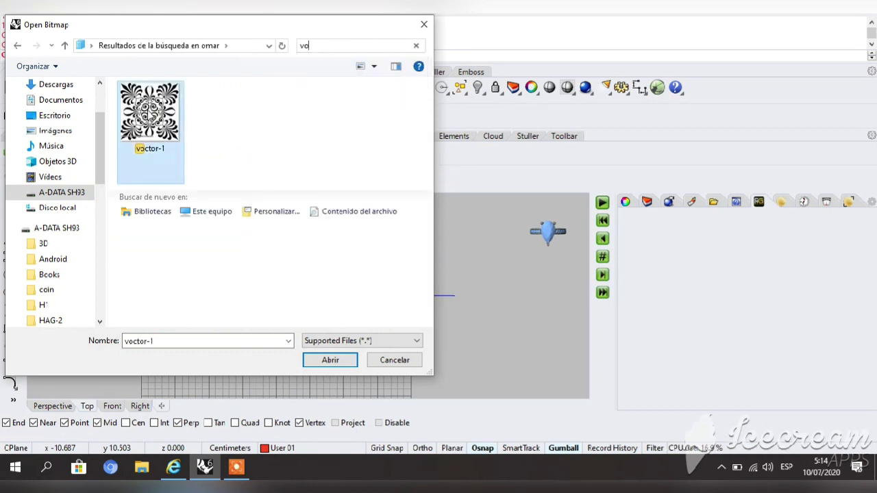
click(330, 360)
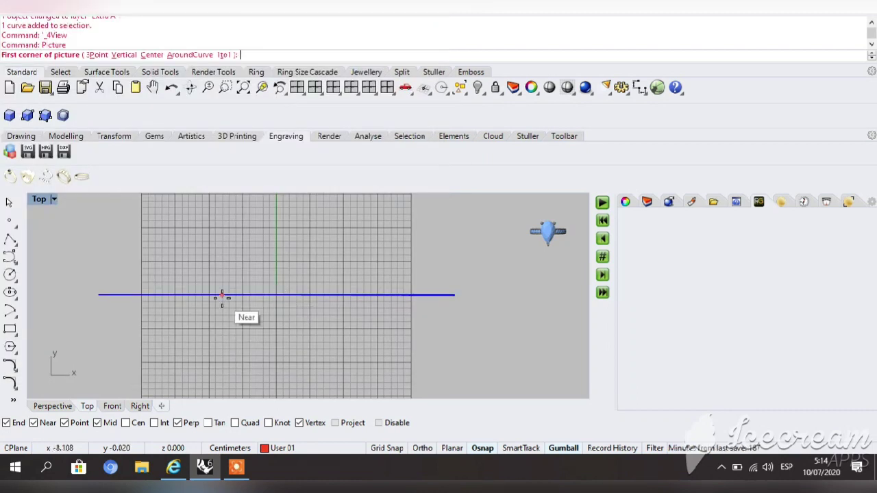
Place the picture with its first corner at the origin (0) and a width of about 34.8 cm
text(0)
key(Return)
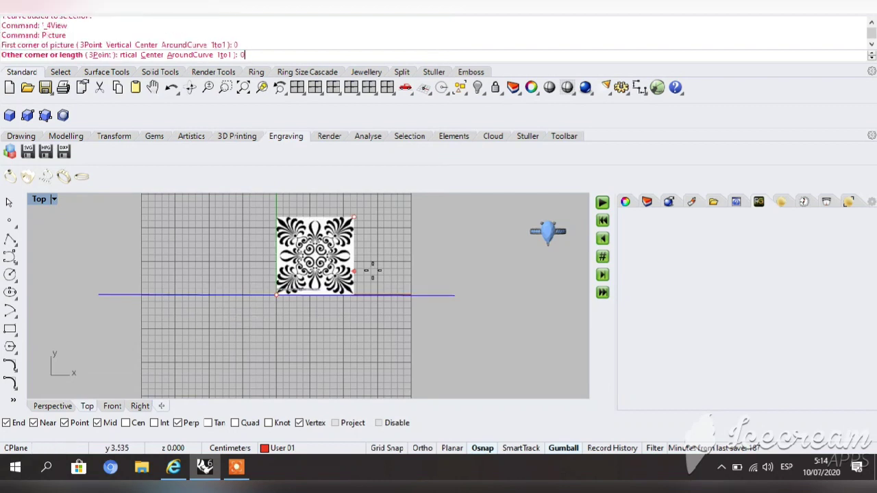
click(510, 276)
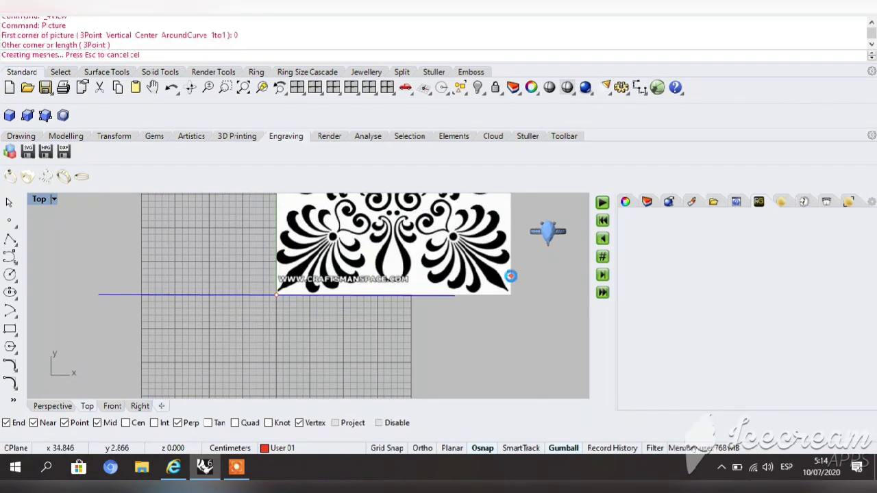
Move the scroll picture freehand so that it sits roughly centered over the straight line
click(152, 87)
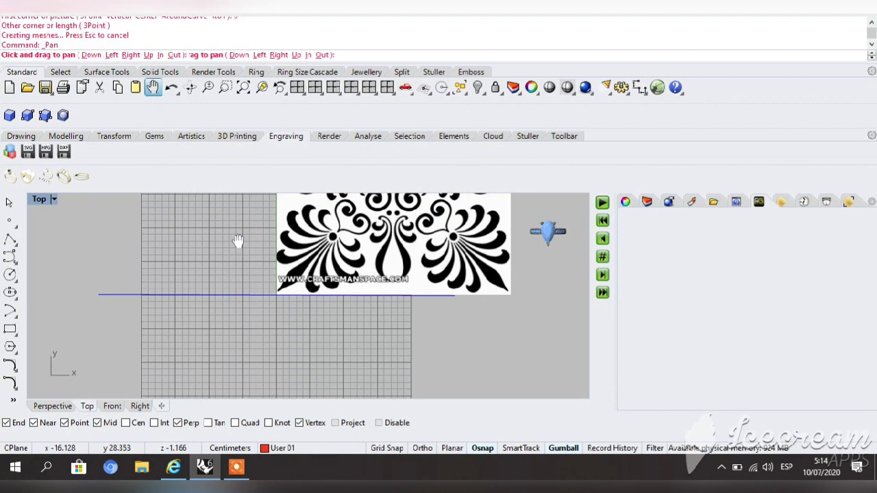
drag(240, 242, 224, 306)
click(400, 281)
drag(400, 281, 263, 338)
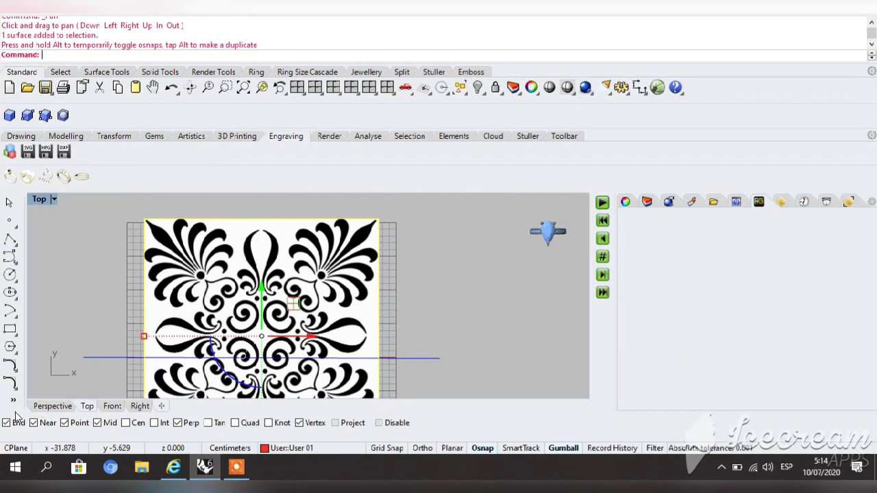
Hide layer User 03, which holds the straight line crossing the picture
click(439, 364)
click(433, 358)
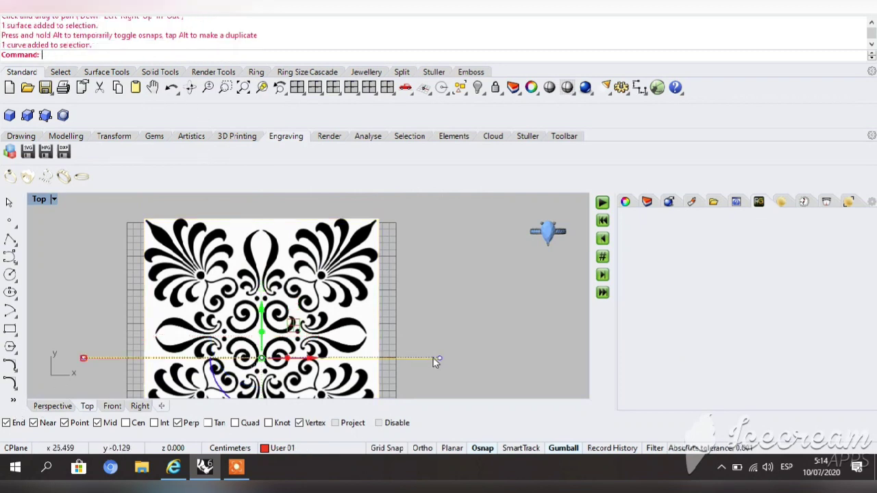
click(281, 449)
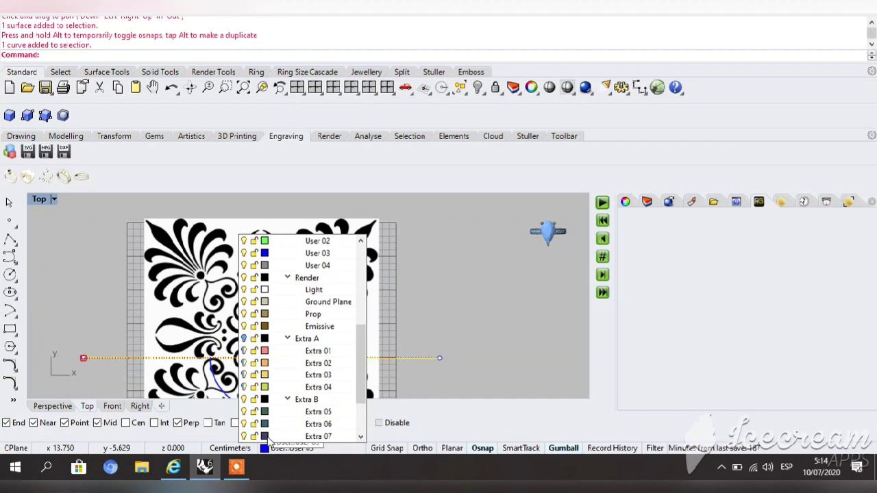
click(244, 252)
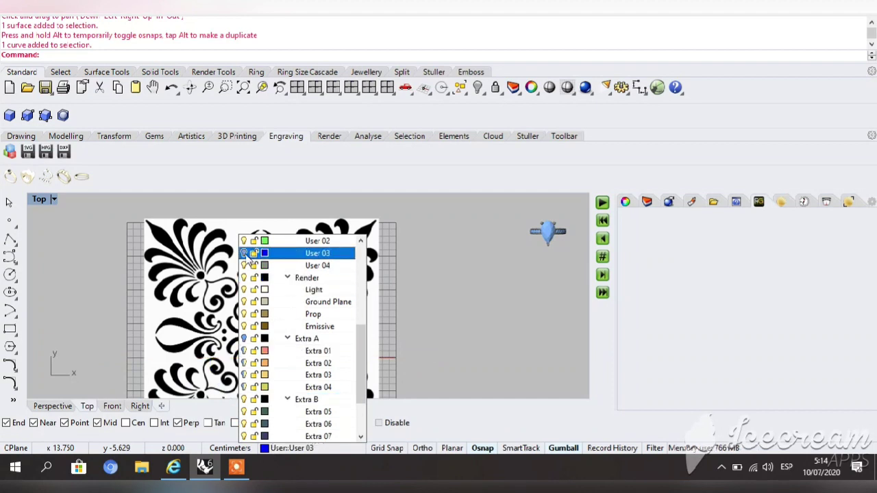
click(501, 278)
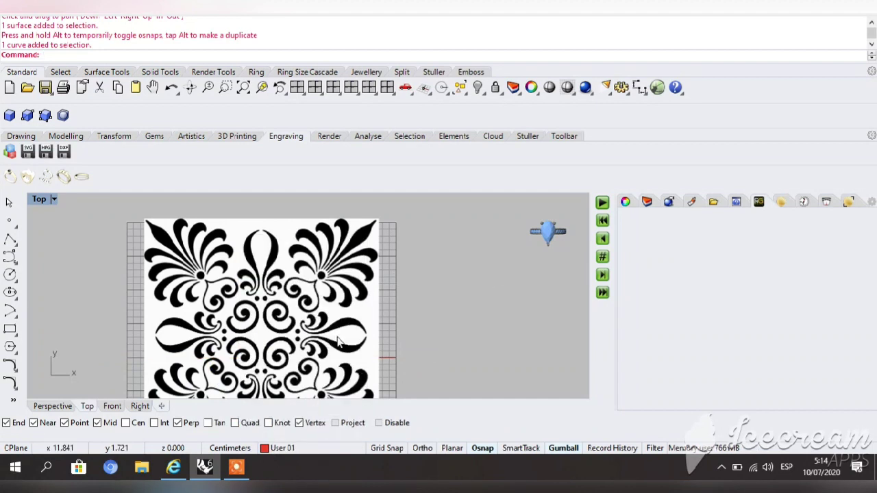
Align the scroll picture by its center to the origin, using 0 as the alignment point
double_click(36, 200)
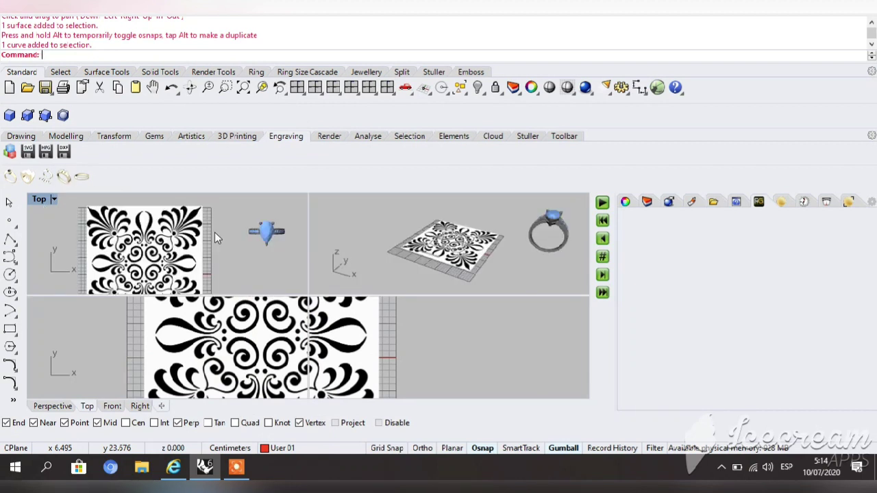
double_click(39, 199)
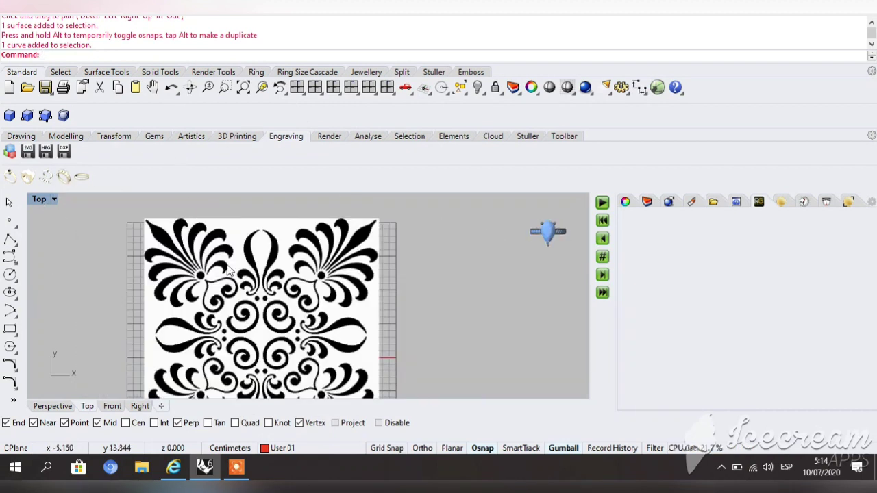
click(272, 319)
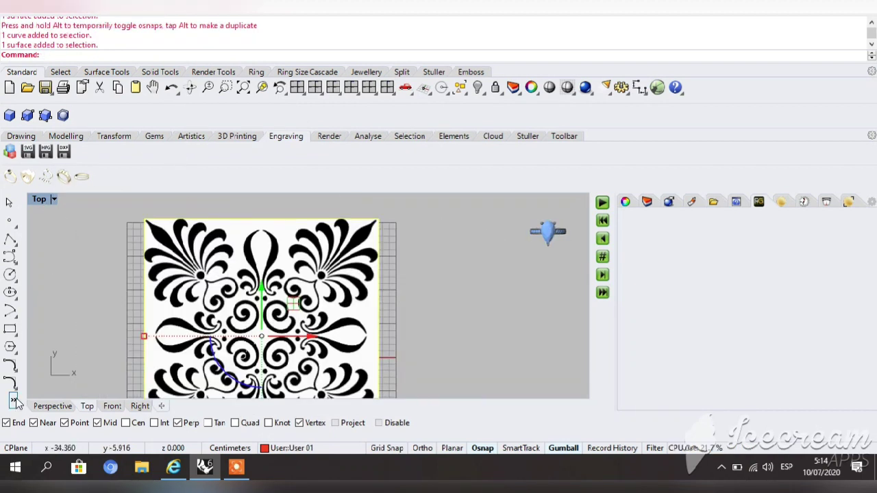
right_click(57, 362)
mouse_move(92, 293)
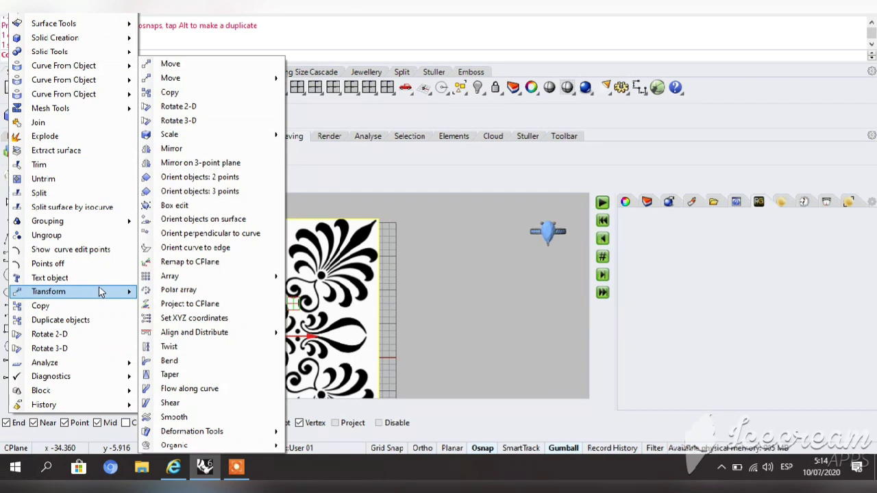
mouse_move(196, 336)
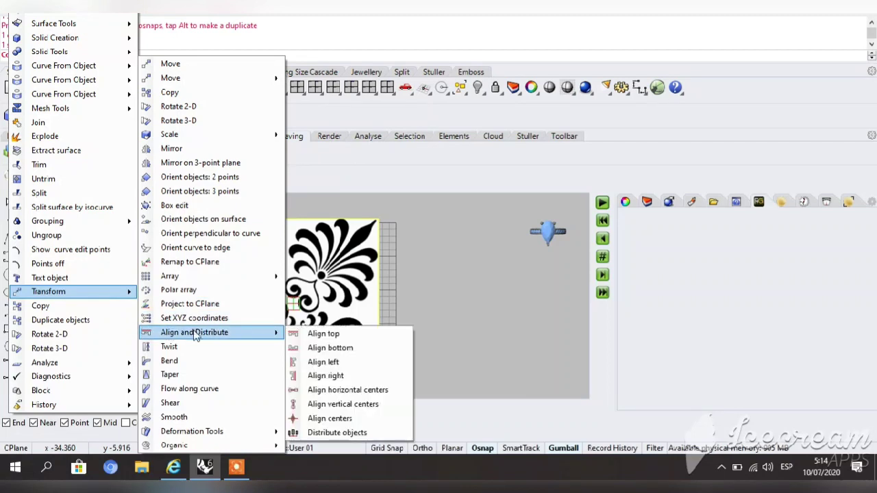
click(336, 419)
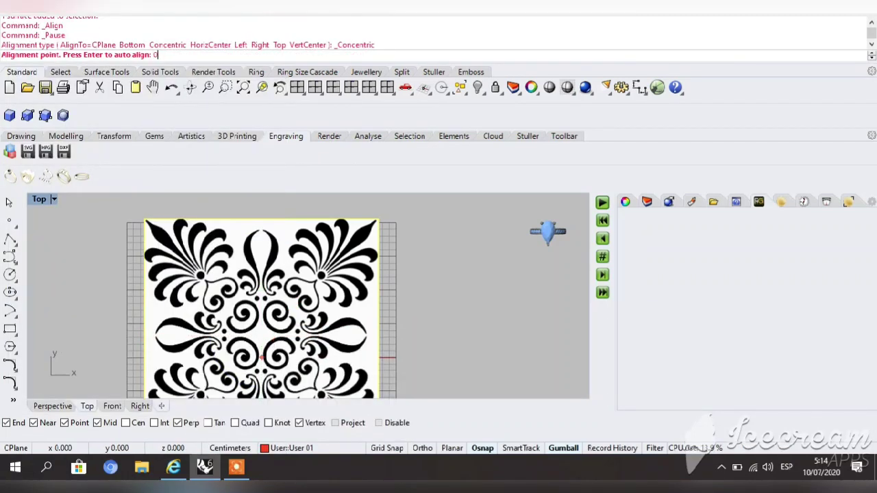
text(0)
key(Return)
Lock the centered scroll picture so it cannot be selected while tracing
click(152, 87)
drag(250, 241, 297, 173)
key(Return)
click(342, 320)
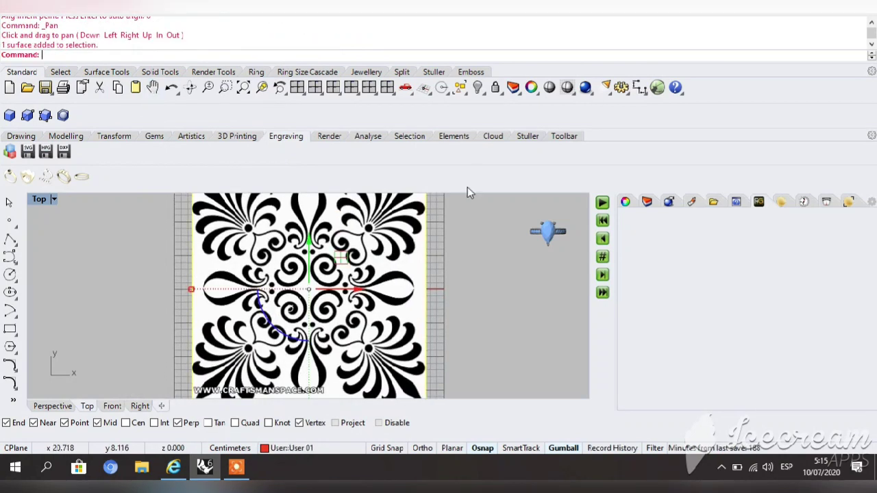
click(495, 88)
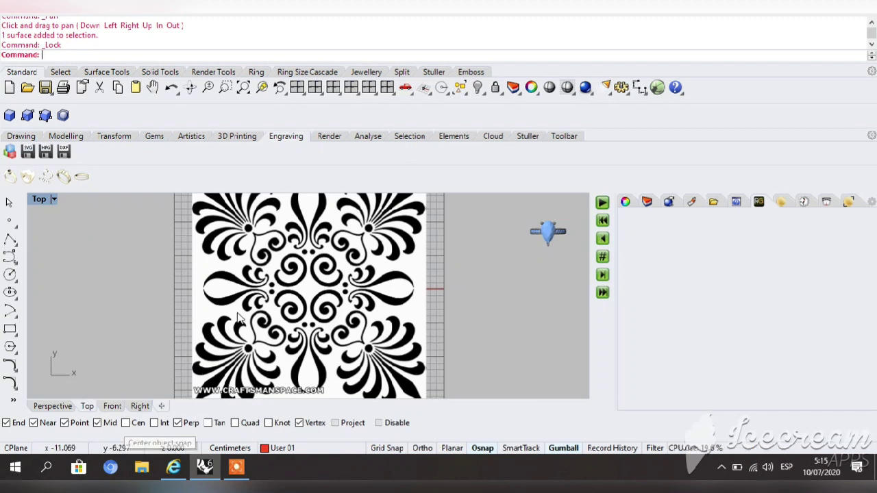
click(317, 8)
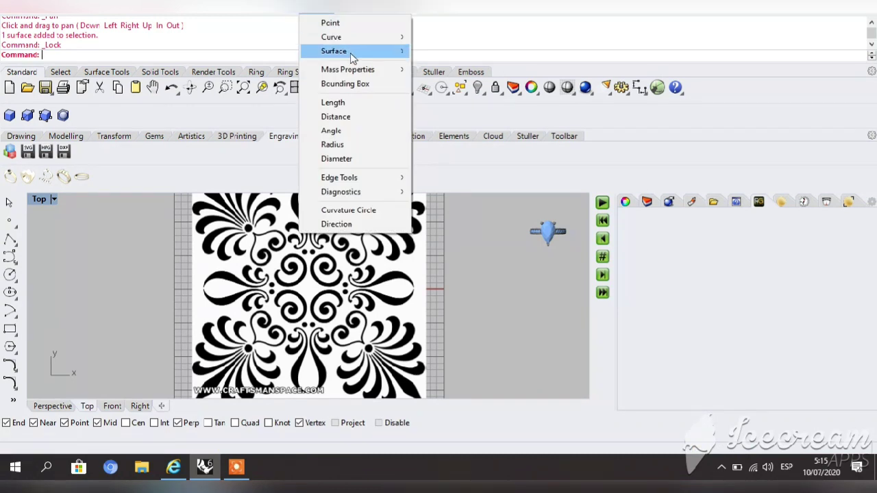
mouse_move(350, 54)
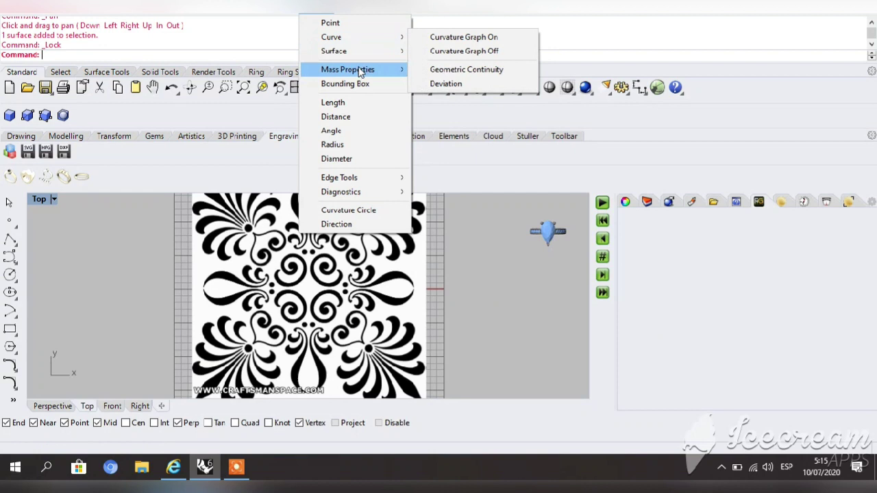
mouse_move(360, 73)
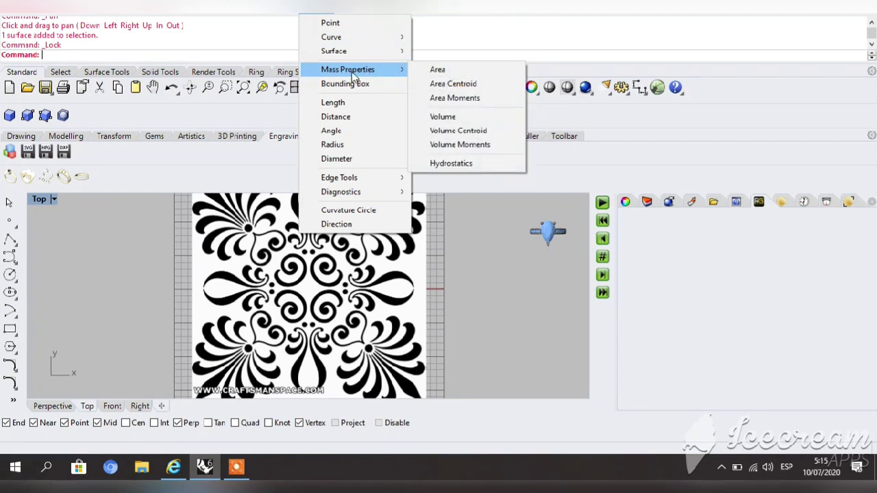
click(453, 84)
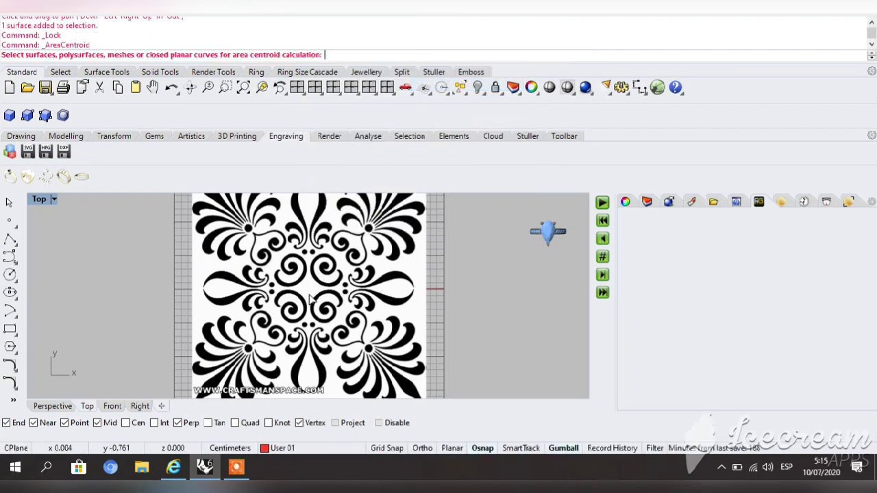
key(Escape)
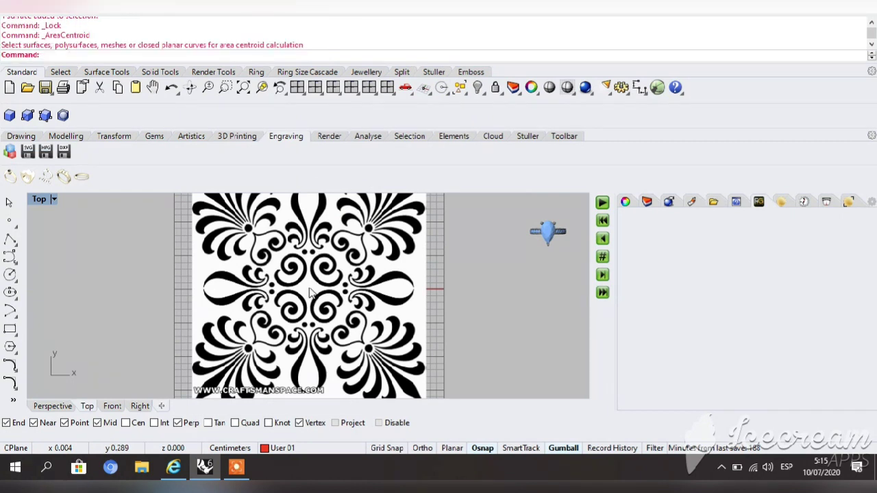
Try the Rendered display mode on the Top view and return it to Shaded
scroll(310, 291, down, 3)
scroll(309, 290, up, 6)
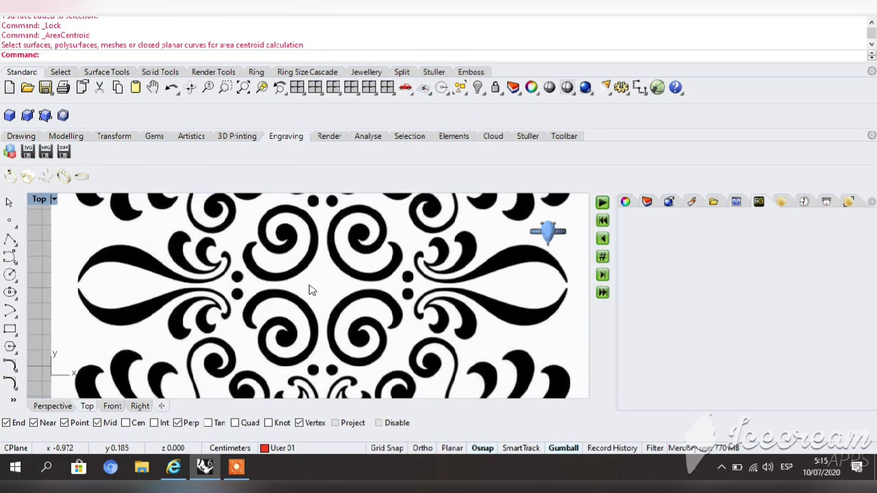
scroll(309, 289, down, 3)
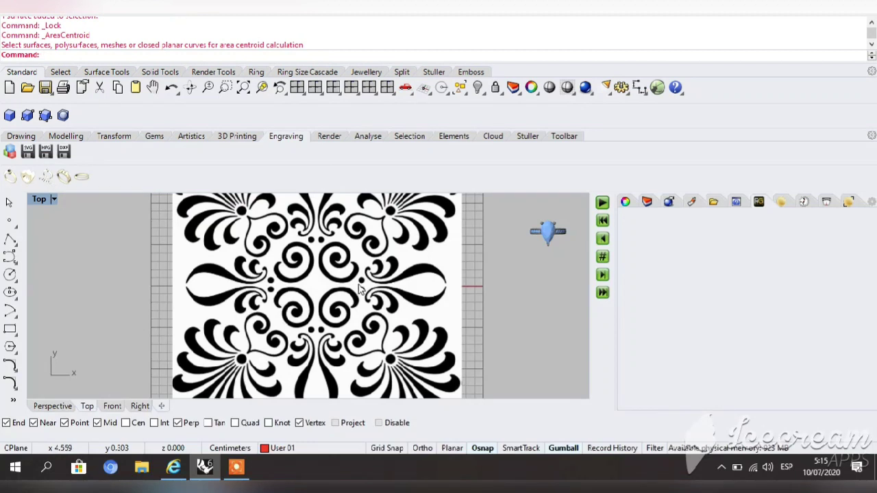
click(53, 199)
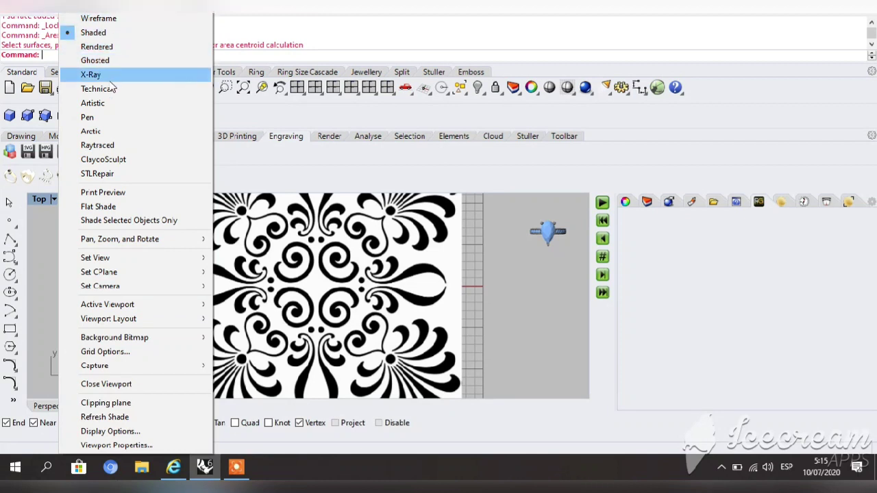
click(99, 46)
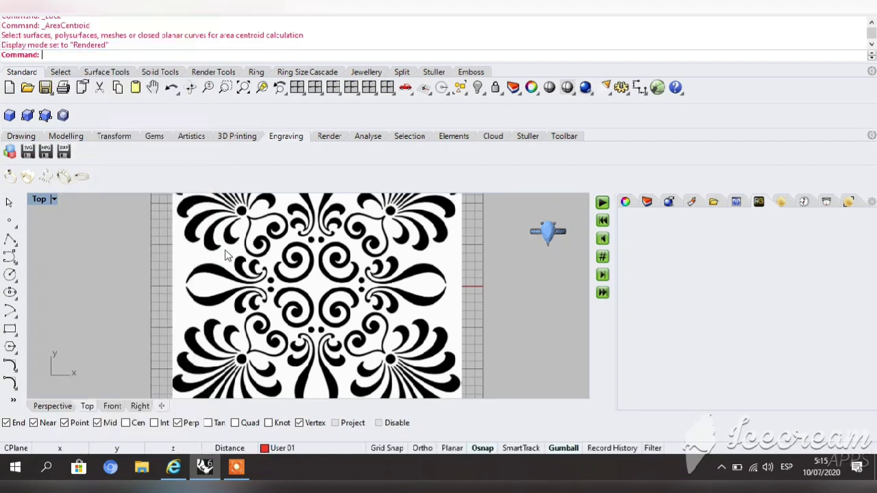
click(55, 199)
click(78, 31)
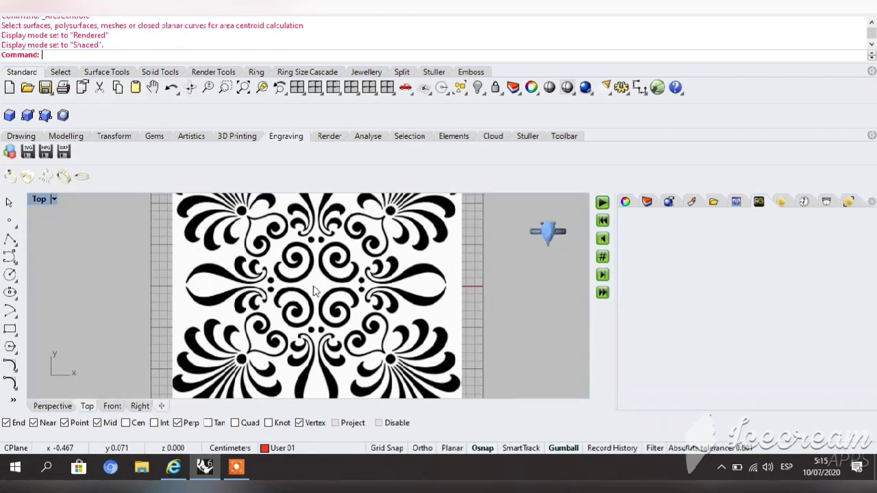
scroll(315, 286, down, 2)
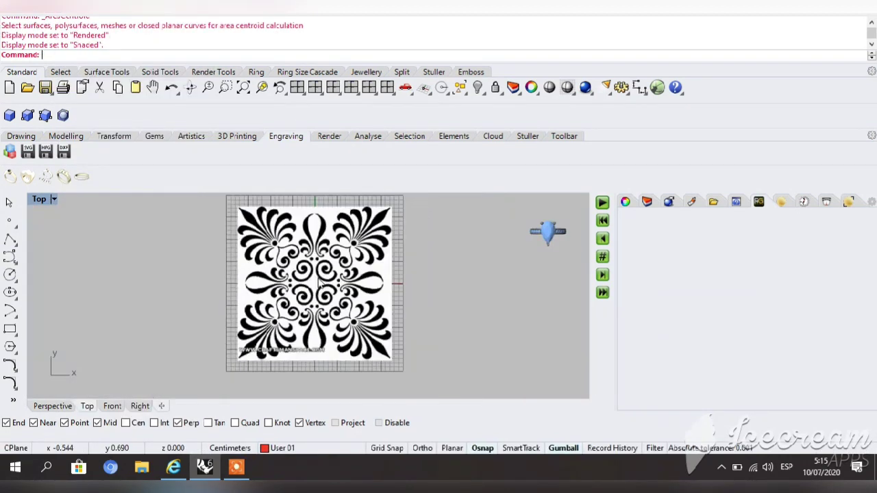
Try moving the unlocked scroll picture away from the origin, undo the move and lock the picture again
click(494, 87)
drag(352, 235, 224, 237)
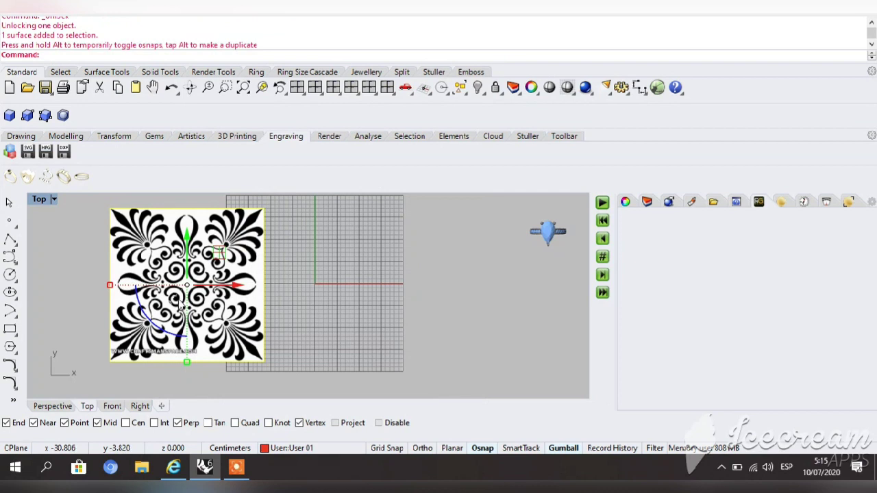
scroll(184, 306, up, 3)
click(360, 258)
click(192, 288)
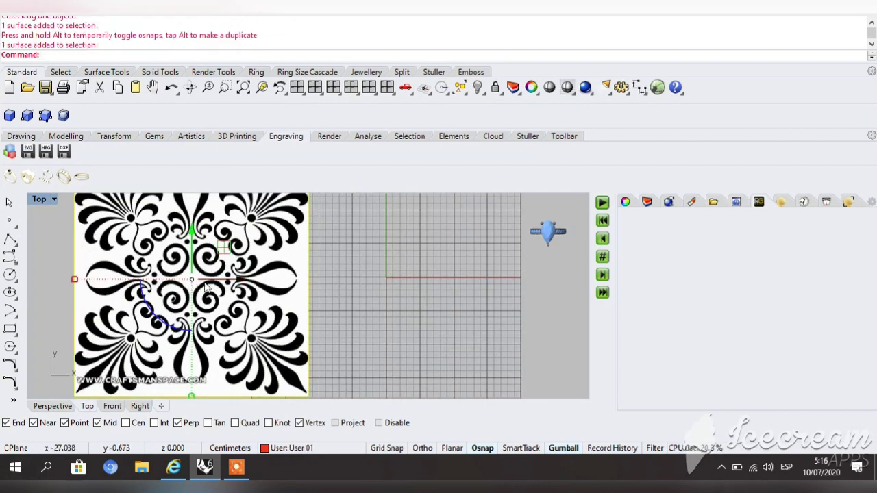
key(ctrl+z)
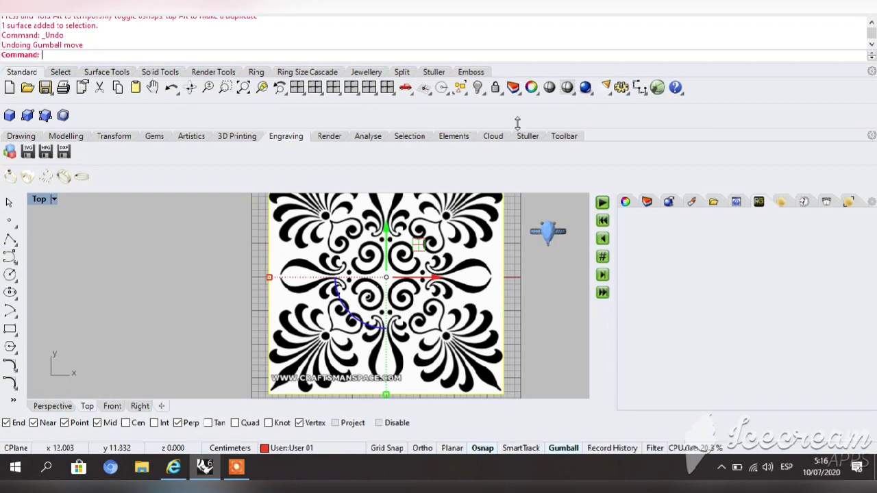
click(496, 88)
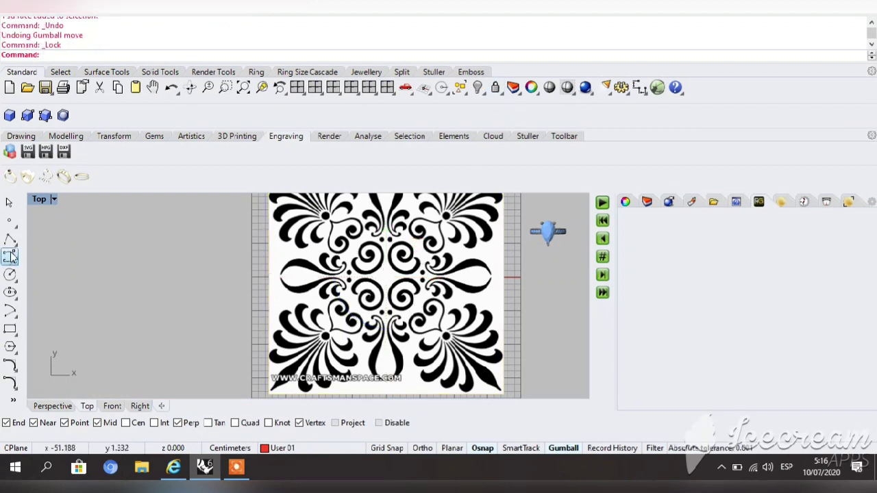
click(15, 246)
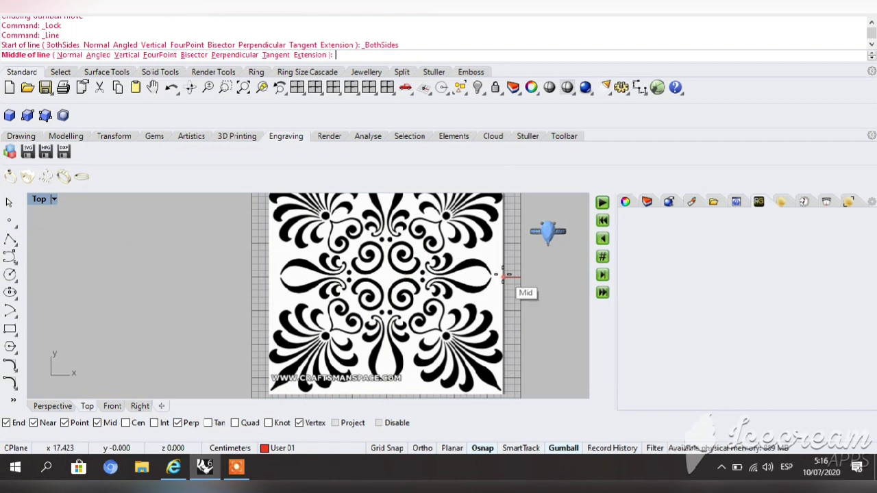
click(504, 276)
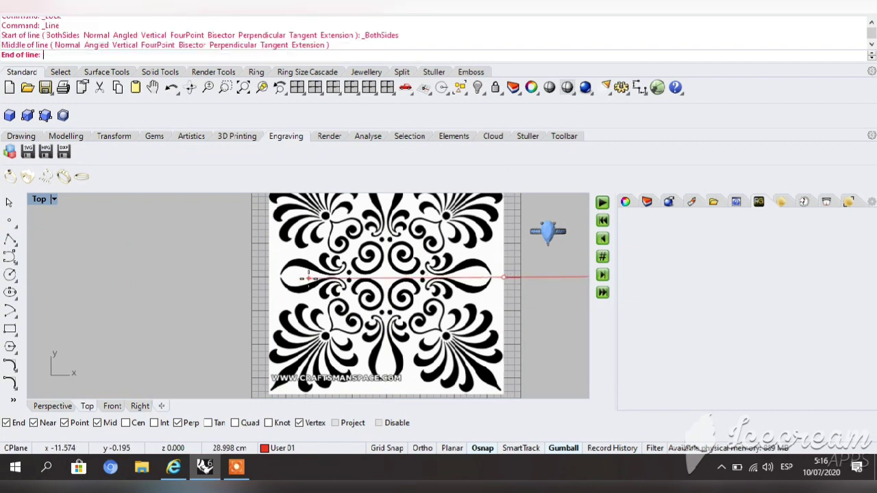
click(521, 278)
Draw a horizontal both-sides line with its middle at 0, reaching the picture's side edges, about 17.4 cm each way
key(Return)
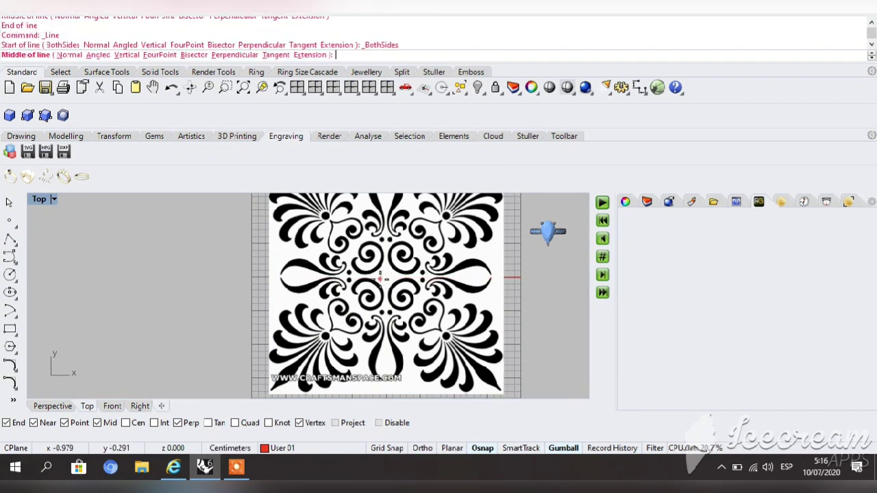
text(0)
key(Return)
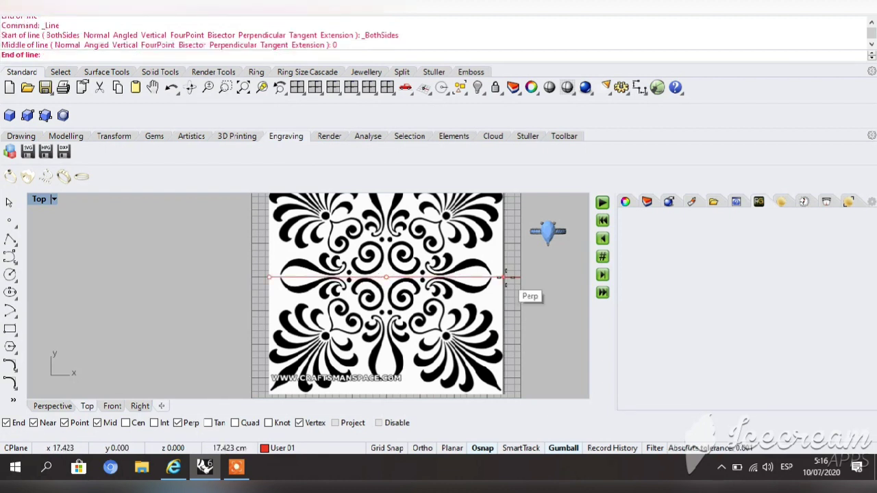
click(507, 282)
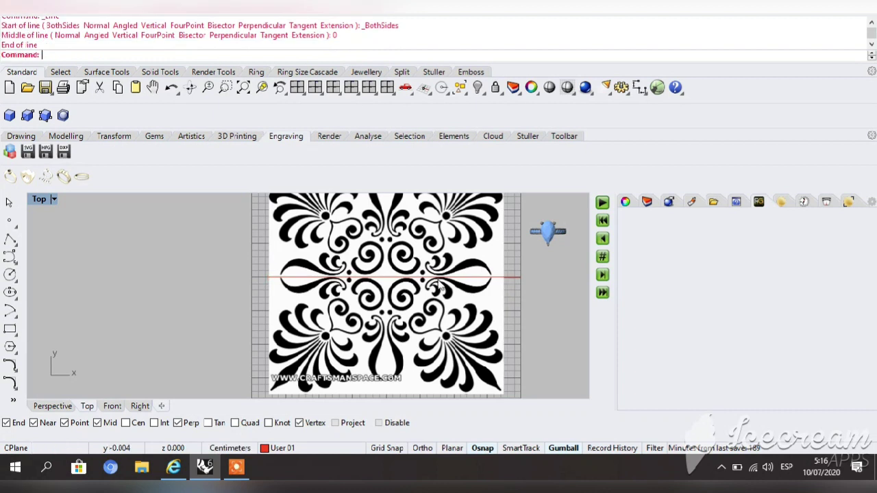
Draw a vertical both-sides line with its middle at 0, reaching the picture's upper and lower edges, about 17.4 cm each way
key(Return)
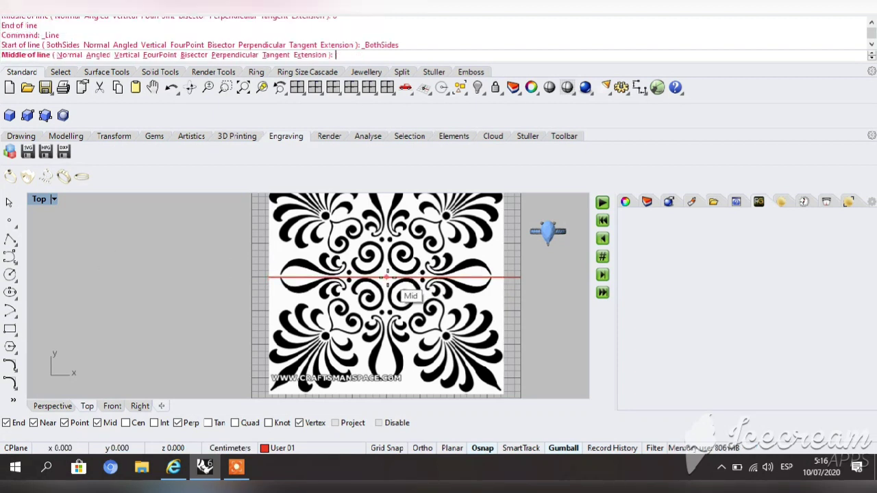
text(0)
key(Return)
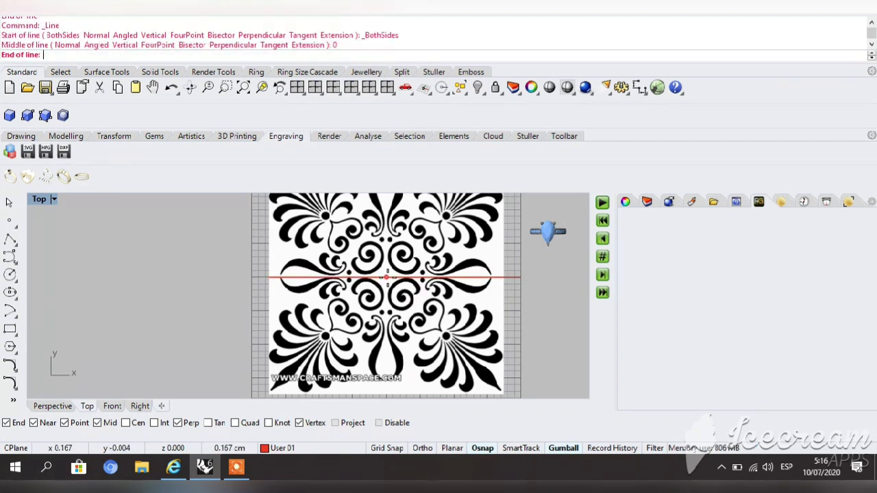
click(152, 88)
drag(182, 284, 181, 307)
scroll(377, 194, down, 4)
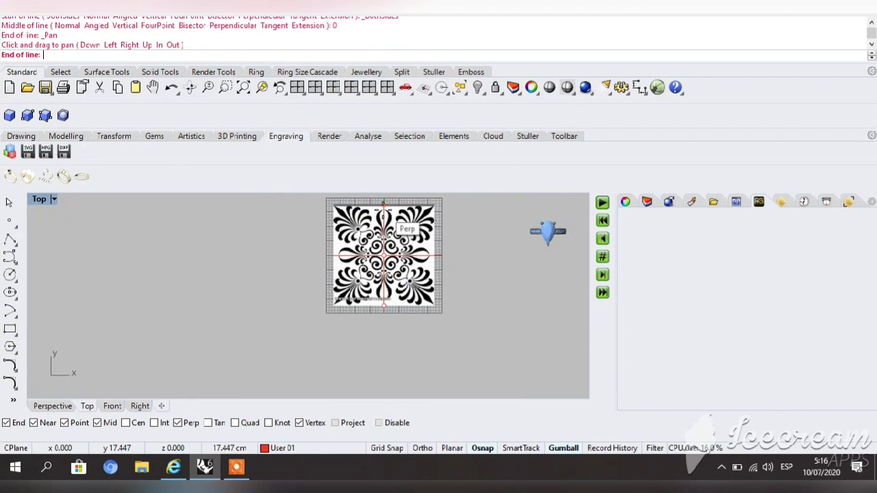
key(Return)
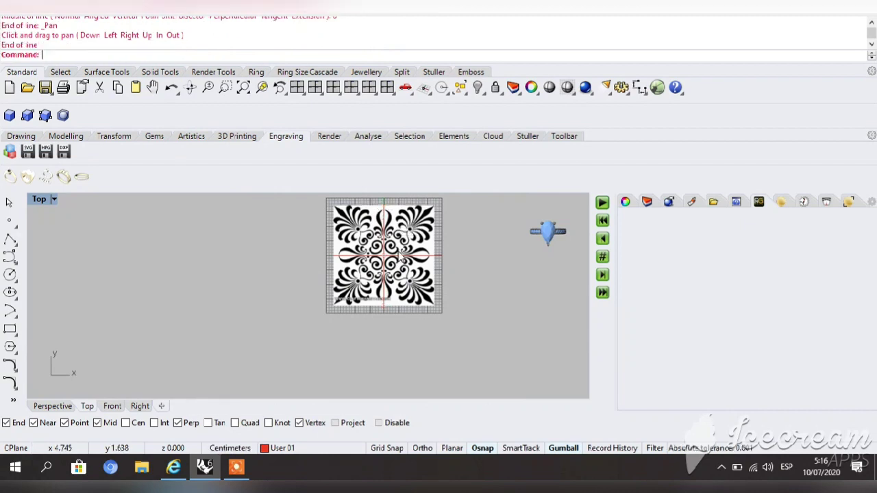
Examine the upper quarters of the scroll picture and how the crossing center lines divide the motif
scroll(400, 259, up, 3)
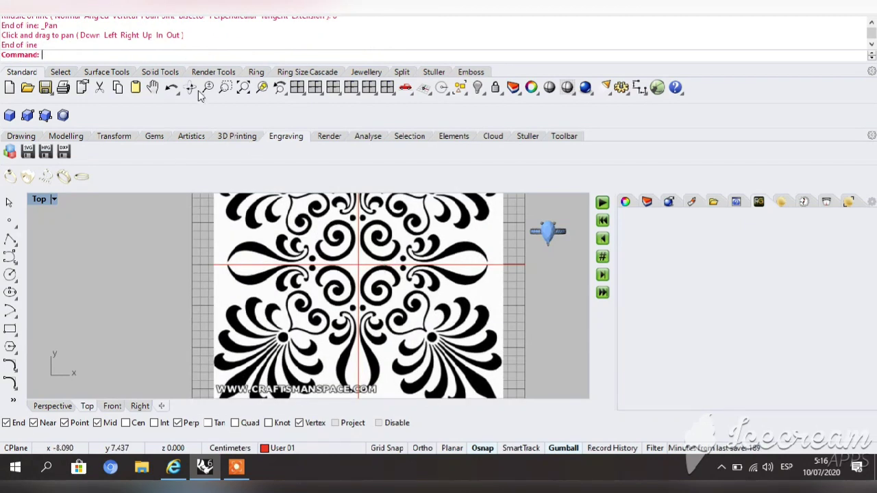
click(152, 87)
drag(189, 240, 170, 352)
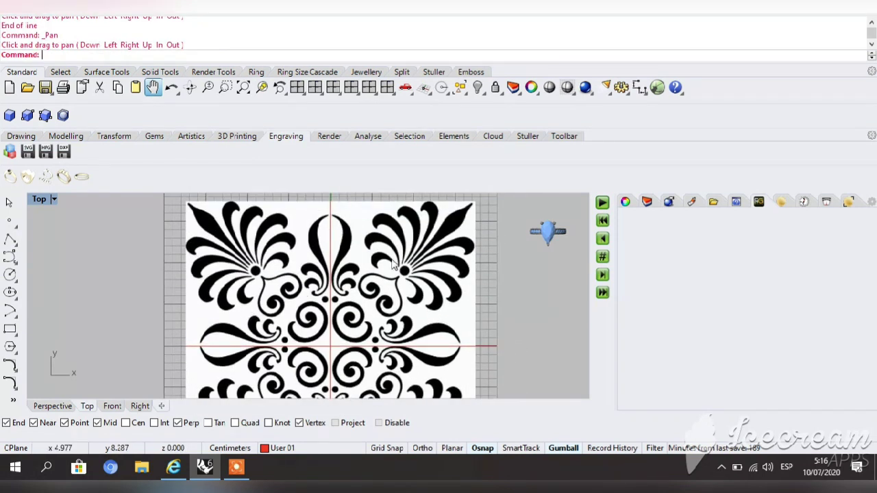
scroll(433, 232, up, 3)
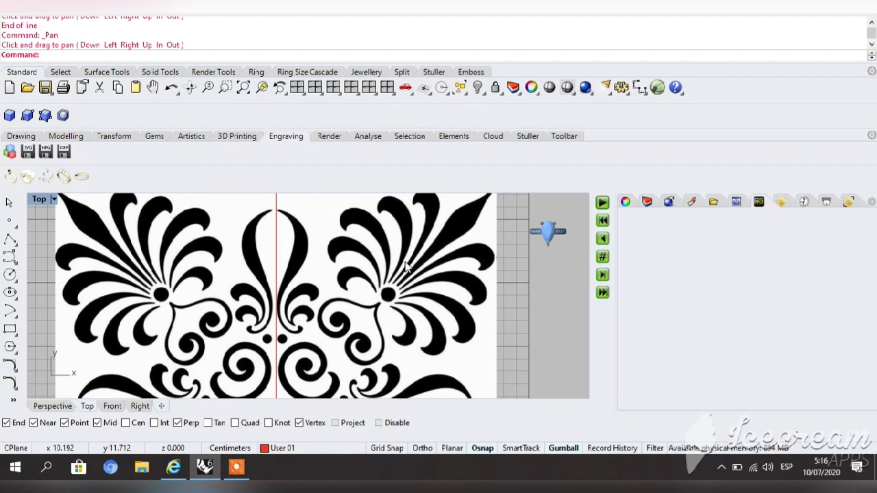
scroll(416, 262, down, 2)
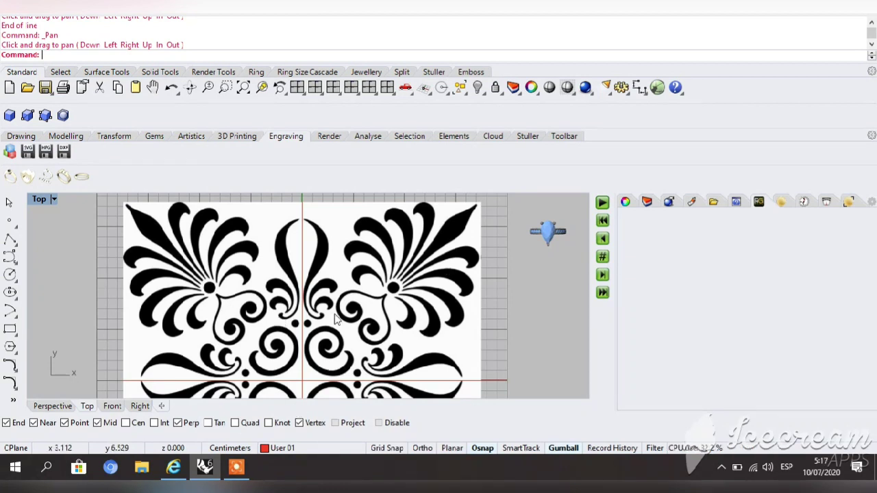
scroll(338, 318, down, 4)
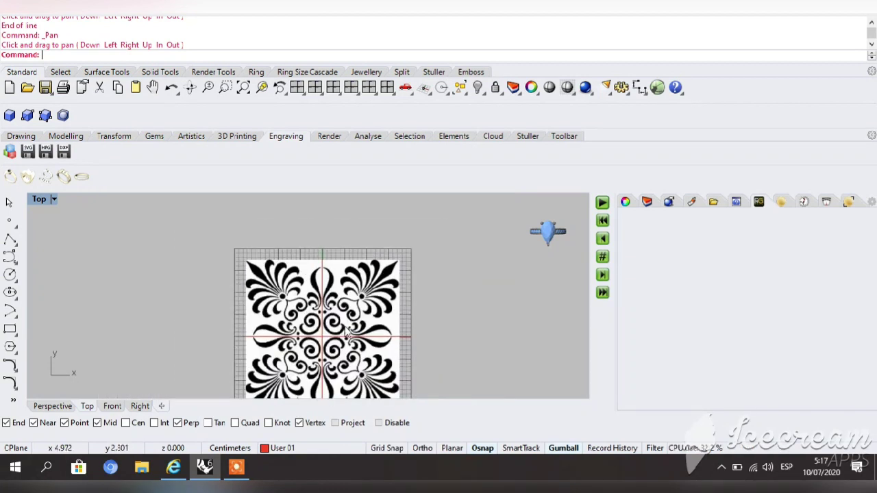
click(153, 88)
drag(175, 260, 179, 202)
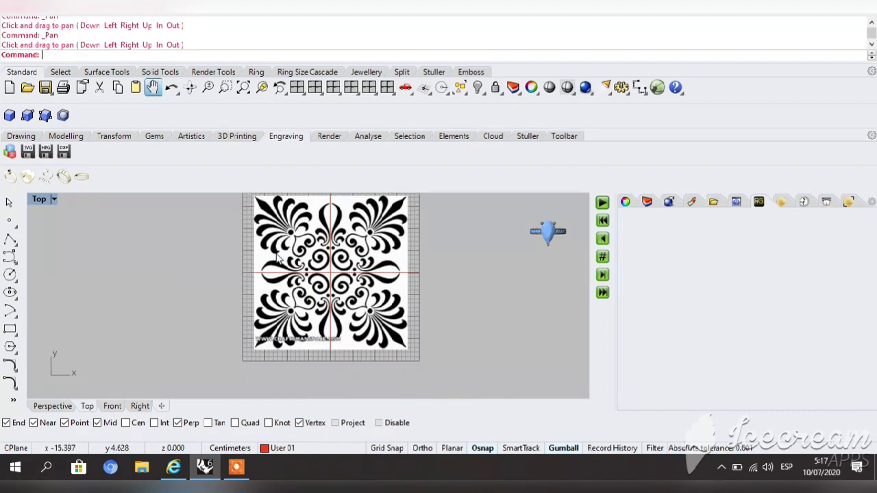
Lock the horizontal and vertical center lines over the scroll picture
scroll(334, 285, up, 3)
click(341, 285)
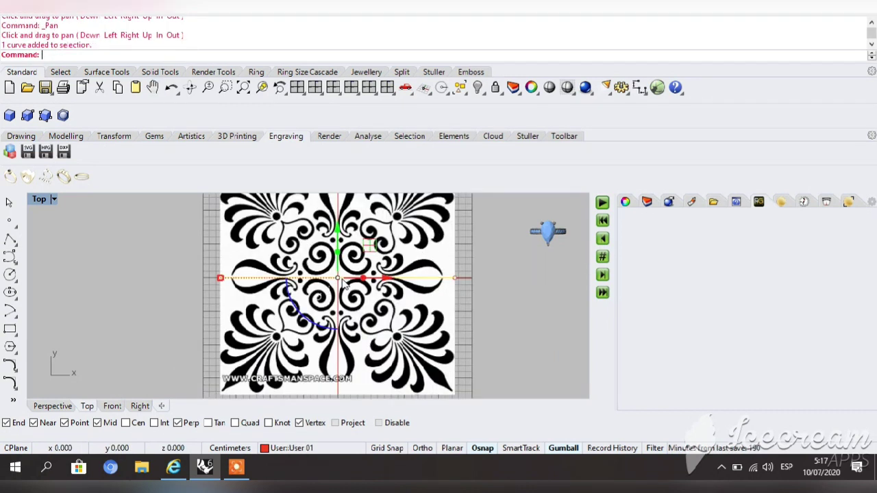
click(495, 88)
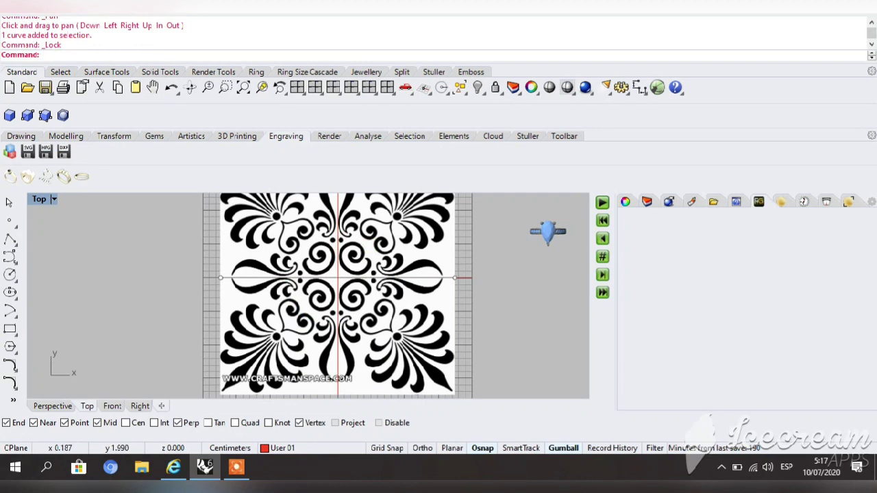
key(ctrl+a)
click(495, 88)
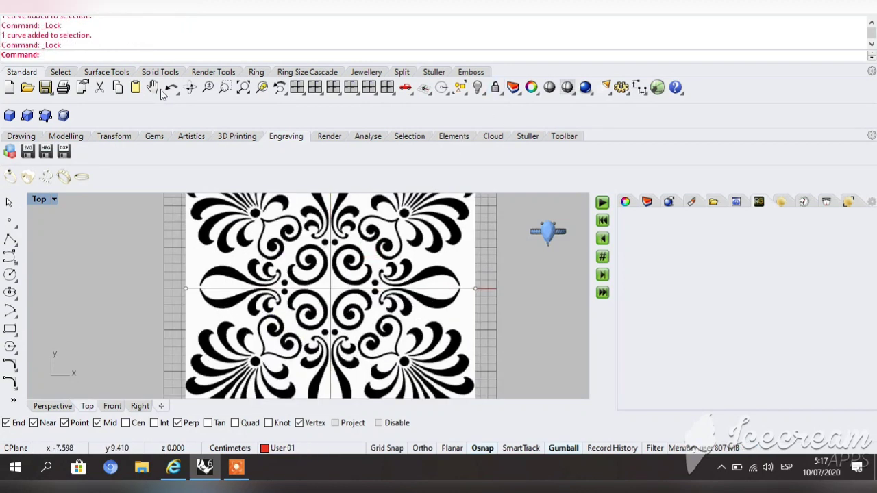
Examine the motif's quadrants around the locked center lines and the transform commands available for repeating one quadrant
click(152, 88)
drag(157, 288, 157, 352)
scroll(157, 353, up, 4)
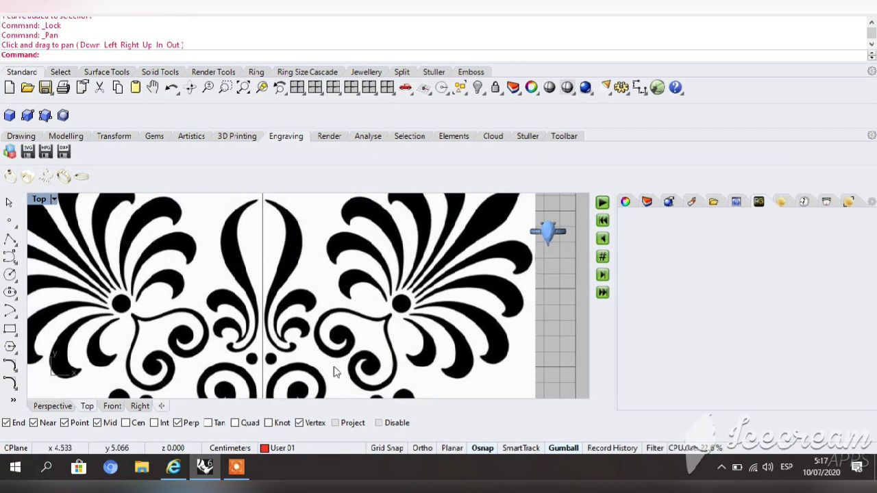
scroll(324, 352, down, 2)
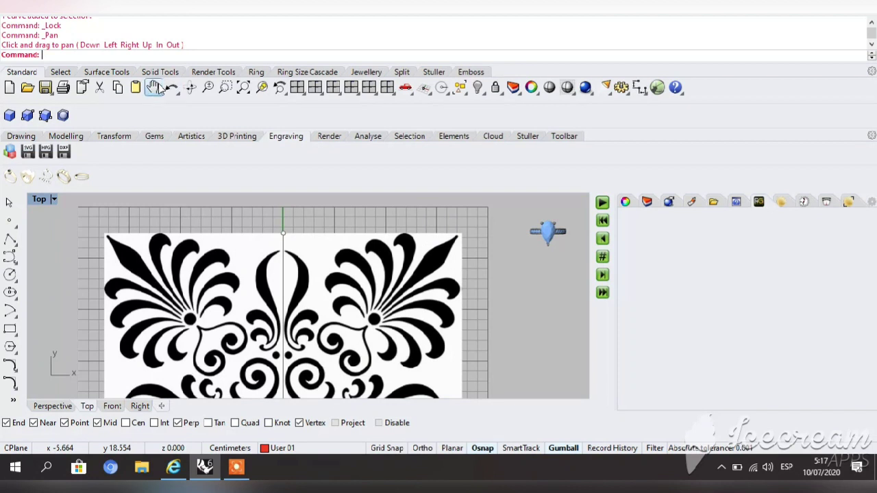
click(155, 87)
drag(309, 394, 305, 295)
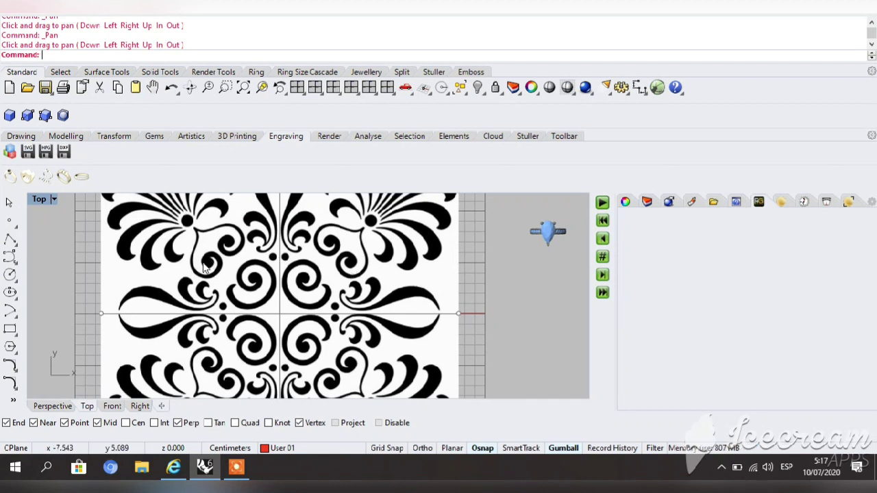
scroll(307, 348, down, 2)
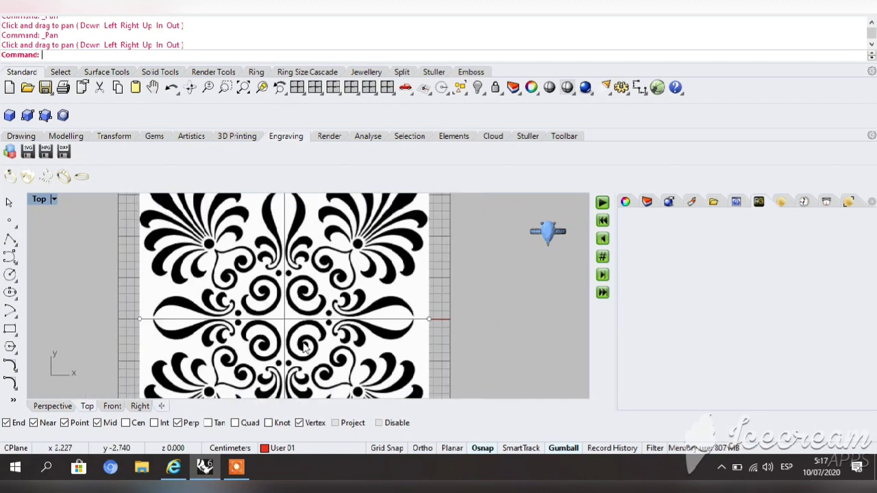
click(243, 1)
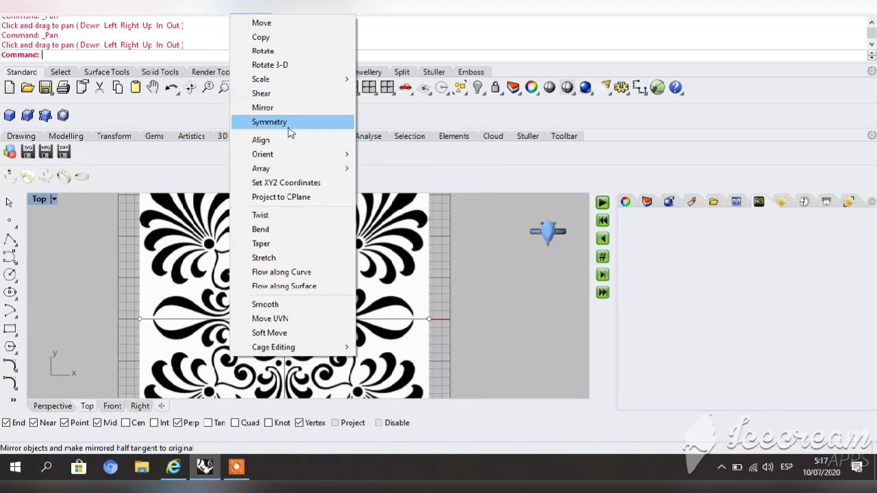
click(425, 313)
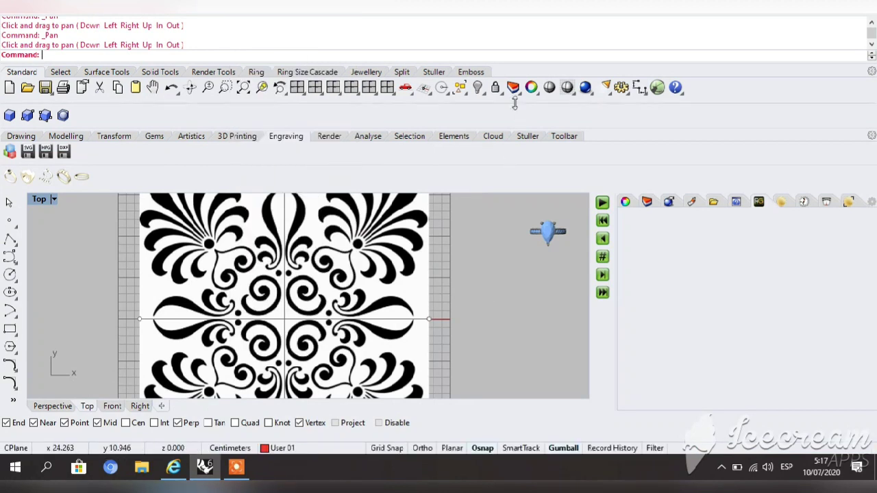
Unlock all locked objects and delete the scroll picture together with its horizontal and vertical center lines
right_click(497, 87)
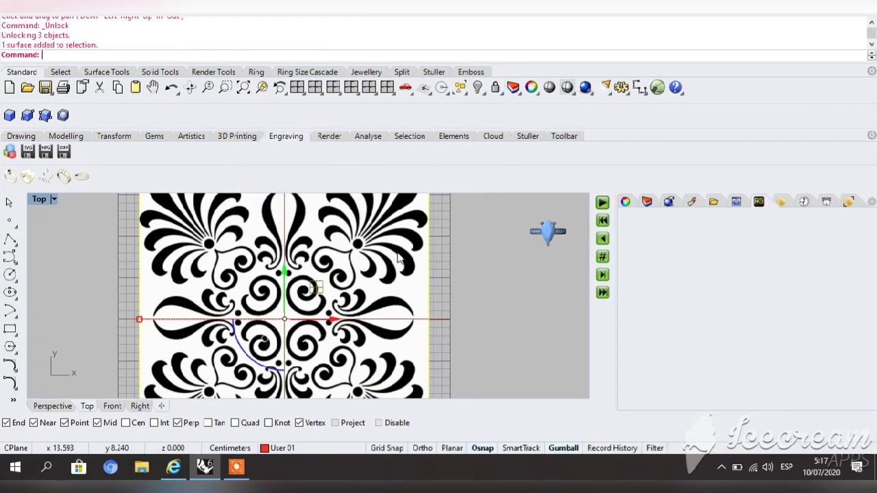
key(Delete)
drag(349, 261, 211, 368)
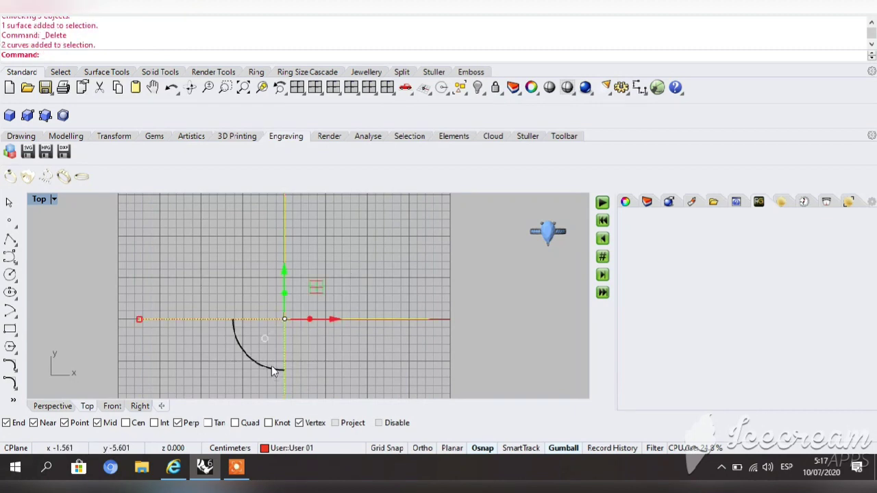
key(Delete)
Convert the vector-1 image into curves with Emboss Raster to Vector, using a tolerance of 0.25
click(470, 71)
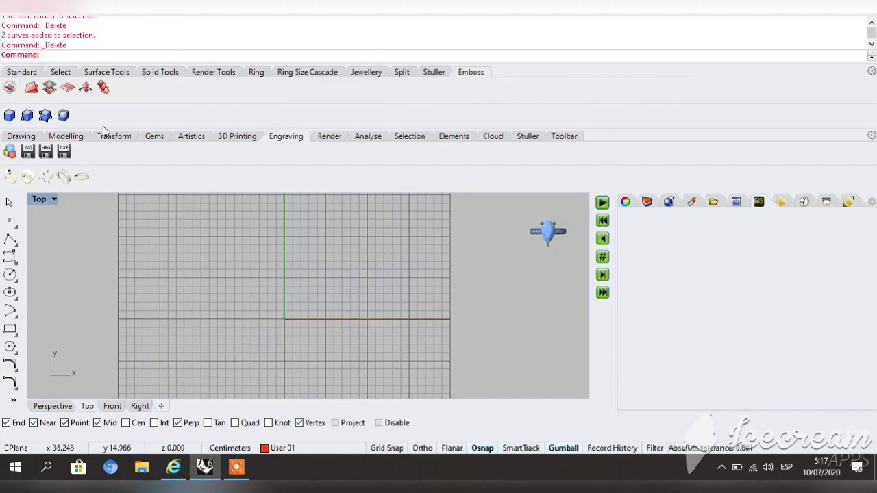
click(67, 88)
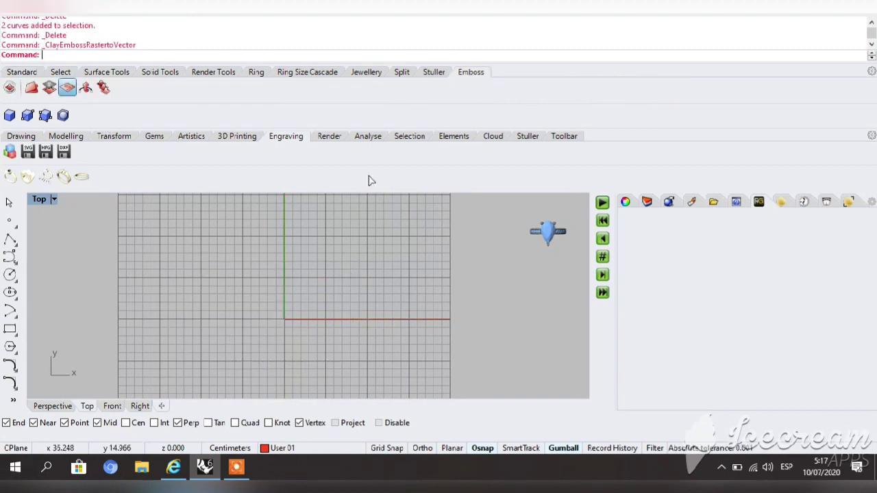
click(582, 137)
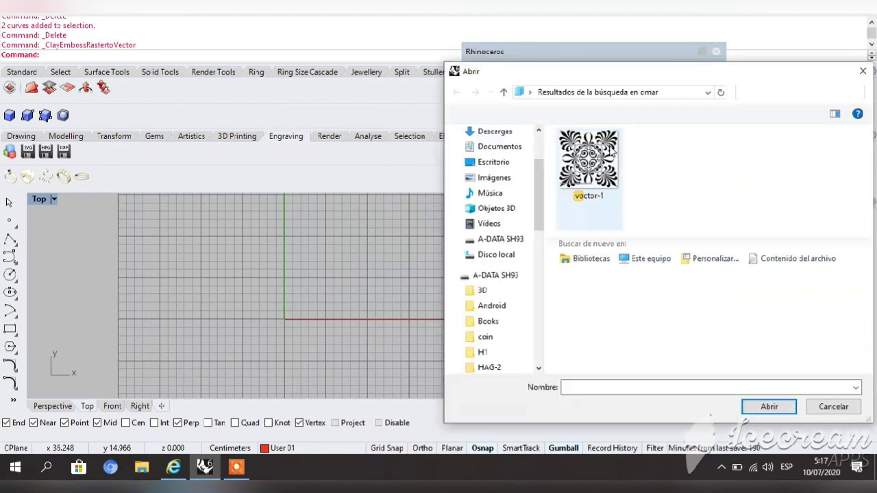
click(597, 172)
click(773, 412)
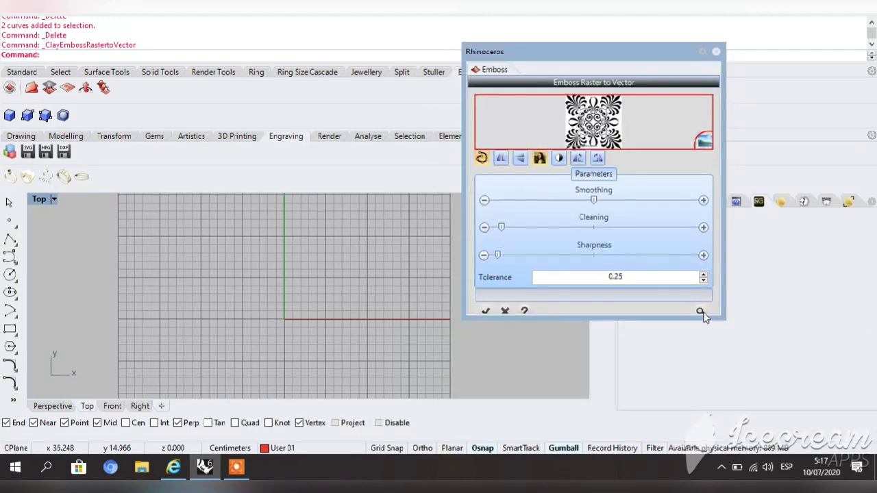
click(700, 311)
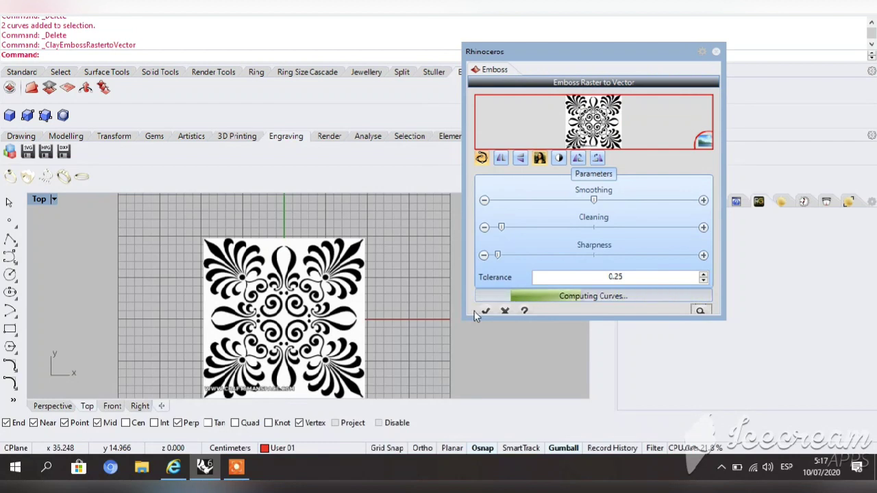
click(485, 311)
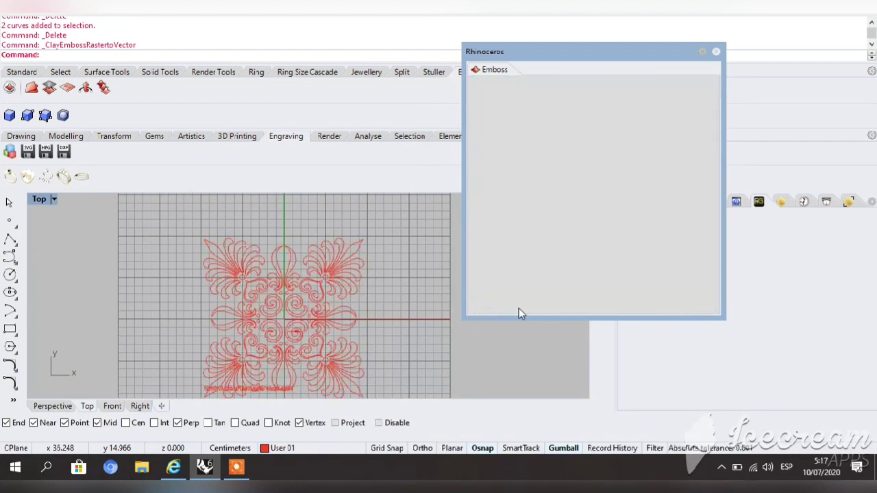
click(721, 52)
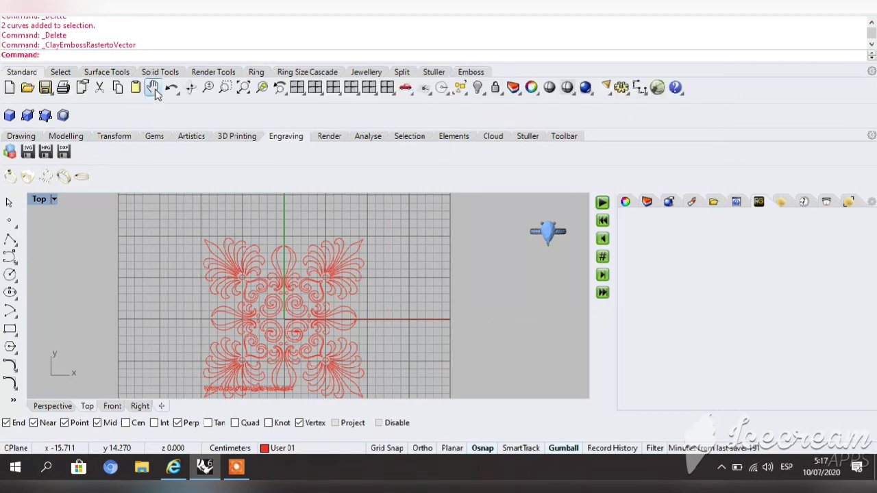
Delete the traced motif's curves below the horizontal axis, including the website lettering and the lower halves of the side petals
click(152, 88)
drag(177, 228, 348, 372)
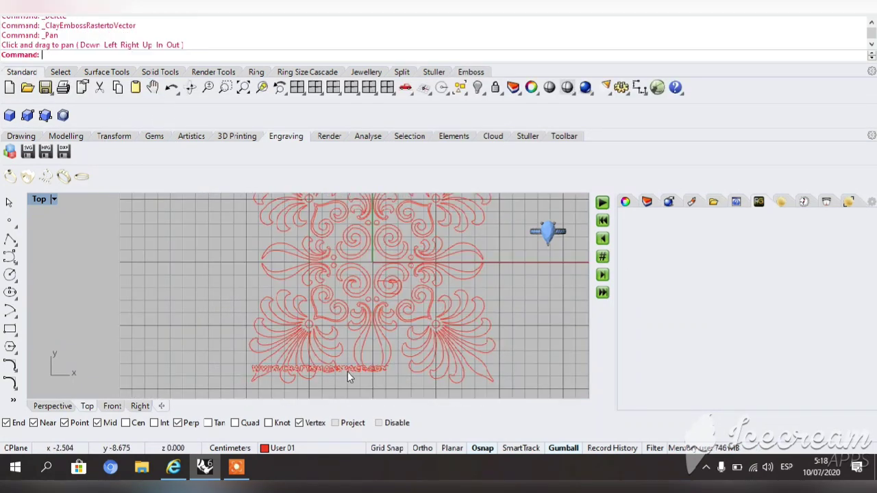
drag(512, 285, 247, 384)
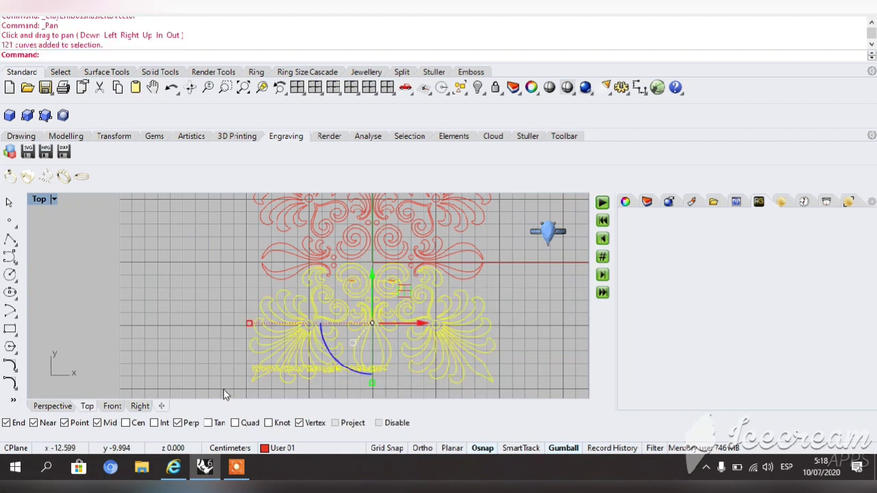
key(Delete)
drag(509, 266, 241, 336)
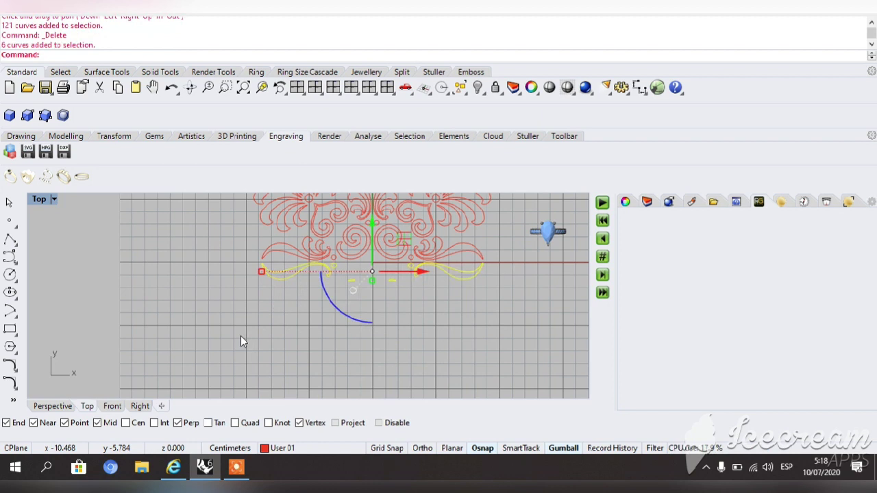
key(Delete)
Mirror a copy of the remaining upper half across the horizontal axis, starting the mirror plane at 0
click(152, 87)
drag(188, 267, 190, 317)
key(Escape)
scroll(277, 284, down, 2)
drag(498, 212, 150, 336)
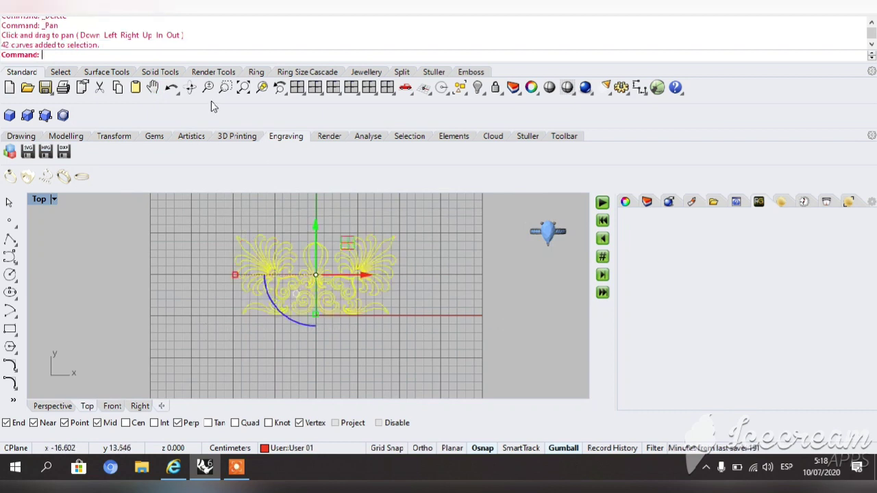
click(240, 3)
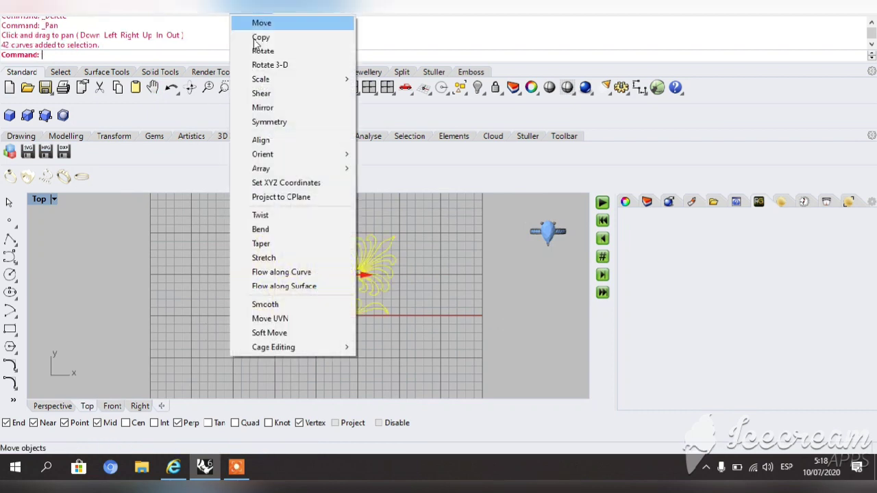
click(268, 109)
text(0)
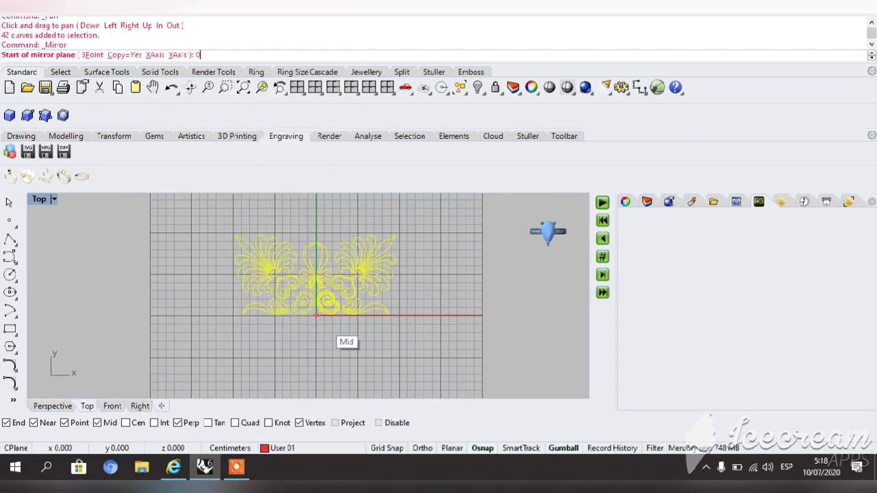
key(Return)
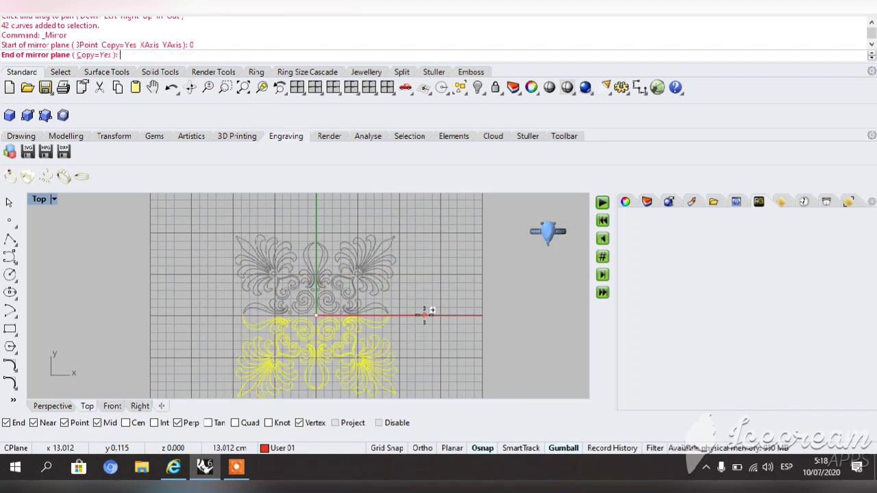
click(425, 315)
click(415, 334)
Group all curves of the completed scroll motif and check that they select together
scroll(344, 346, up, 2)
scroll(344, 349, down, 2)
drag(433, 239, 235, 396)
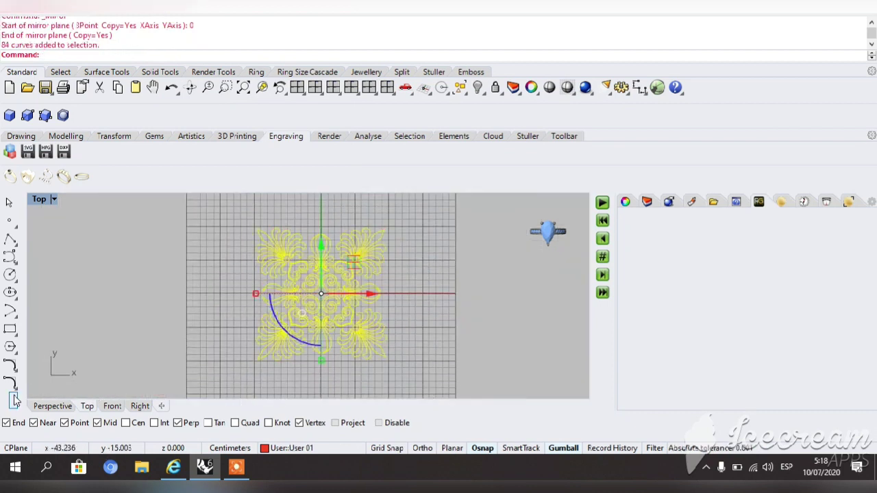
middle_click(37, 160)
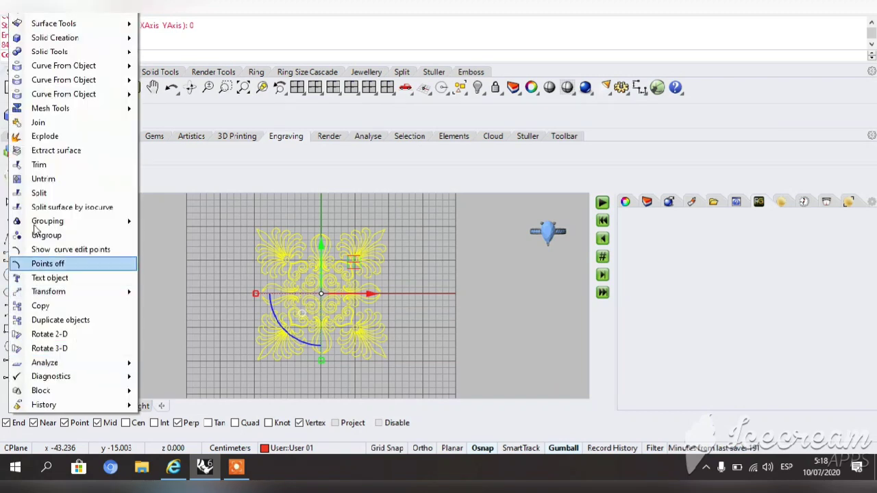
mouse_move(42, 227)
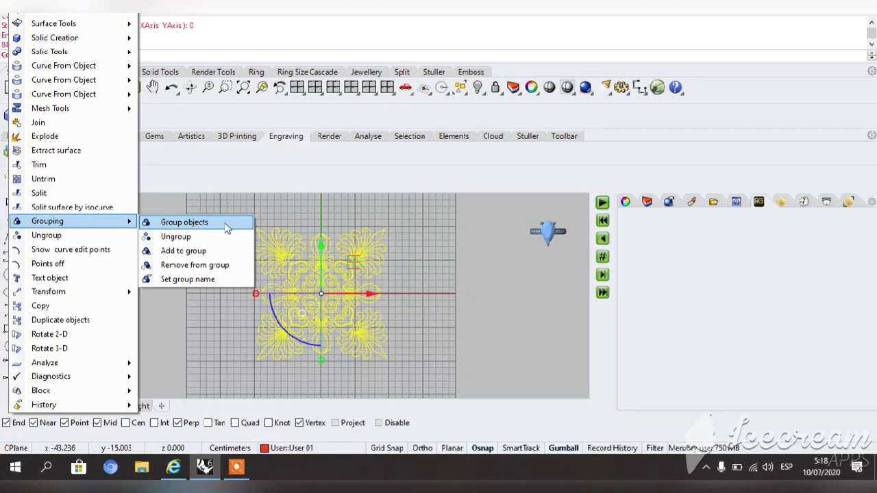
click(191, 228)
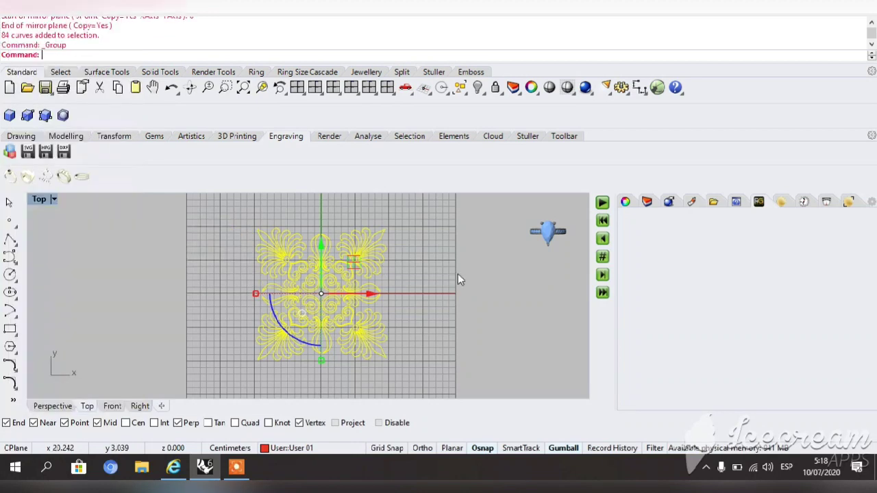
click(432, 227)
drag(423, 223, 268, 369)
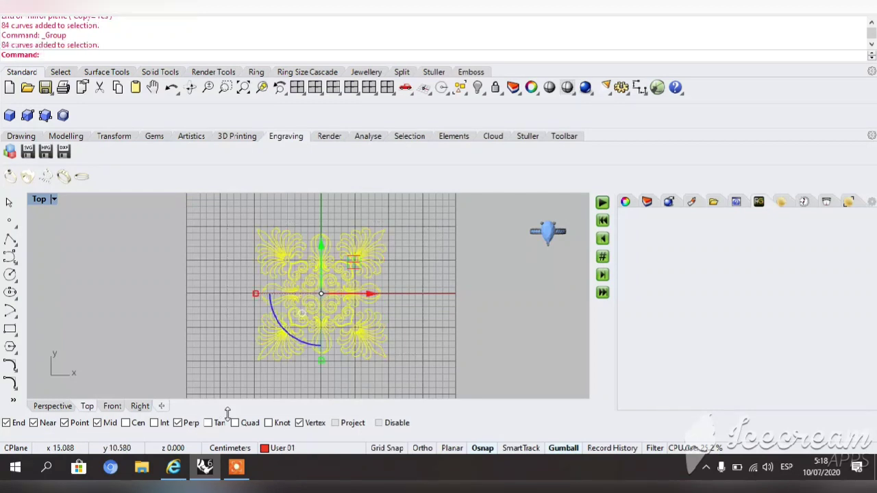
Check the grouped motif in all four views, then hide it from the Top view
click(281, 448)
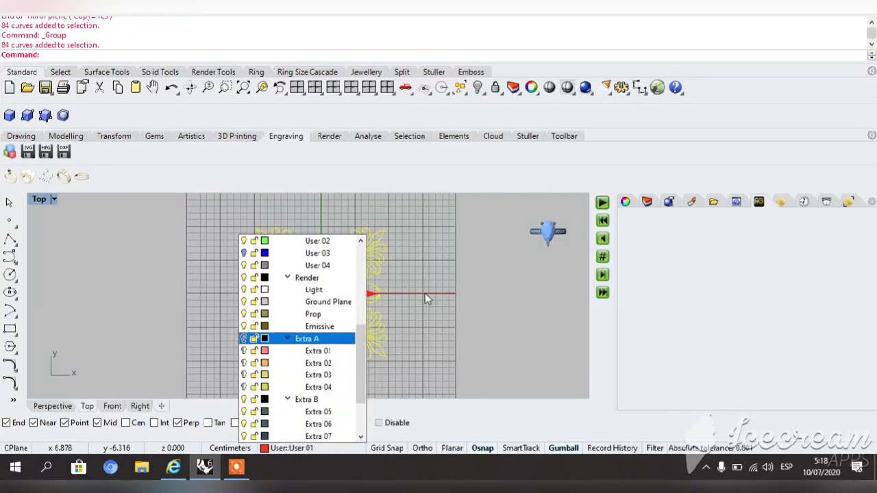
click(455, 255)
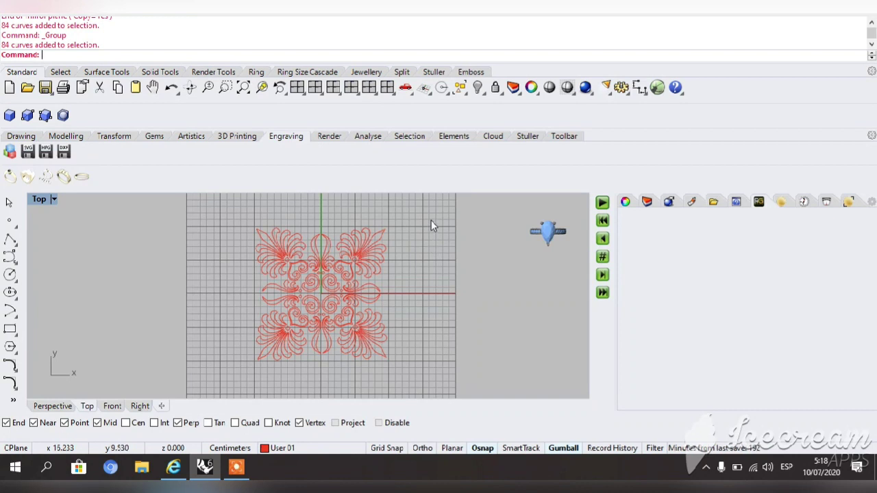
click(297, 87)
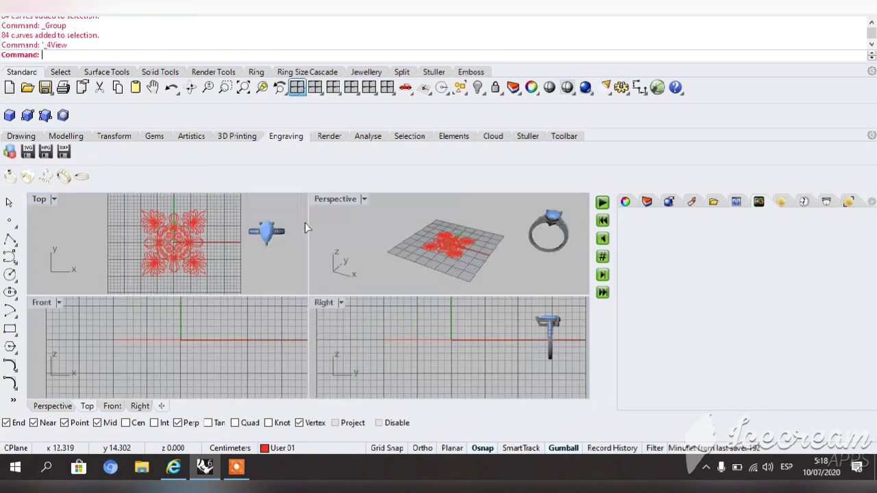
double_click(43, 199)
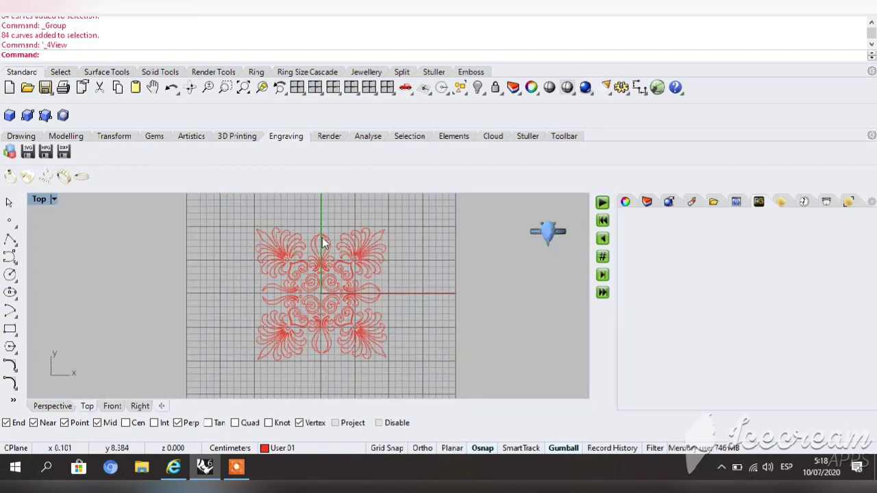
click(341, 322)
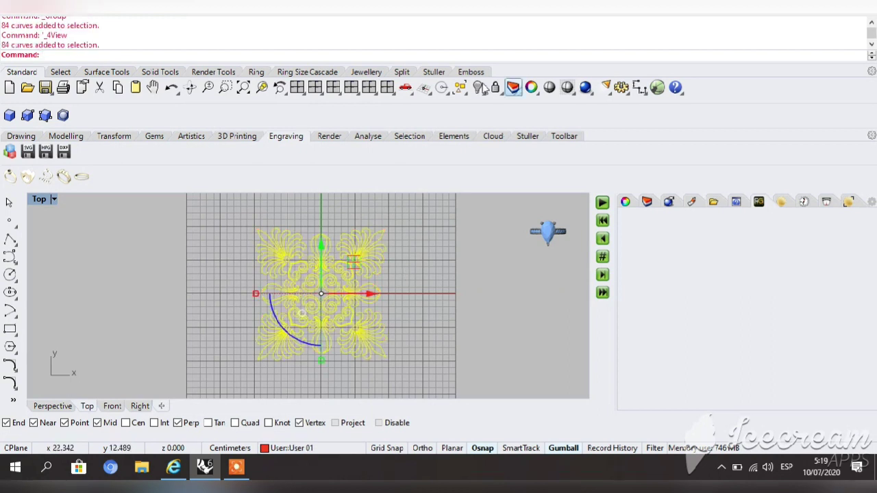
click(478, 87)
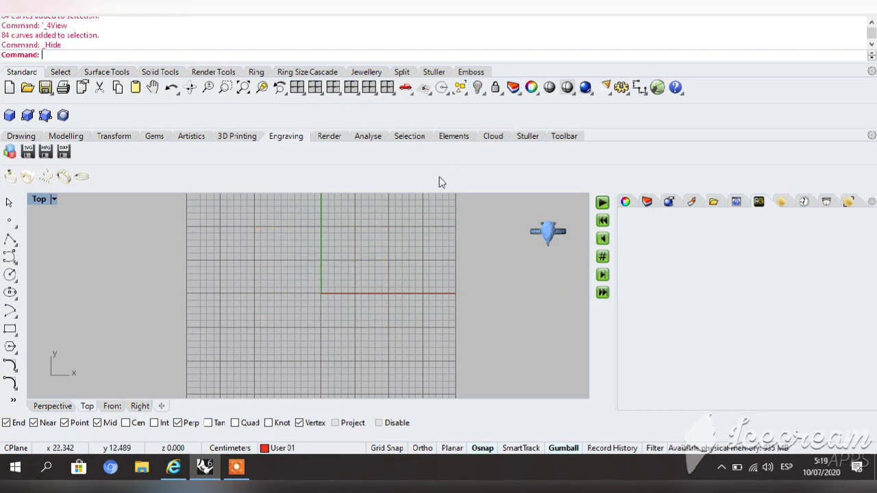
Turn on the Extra A and User 03 layers and show the bracelet construction curves in all four views
click(278, 448)
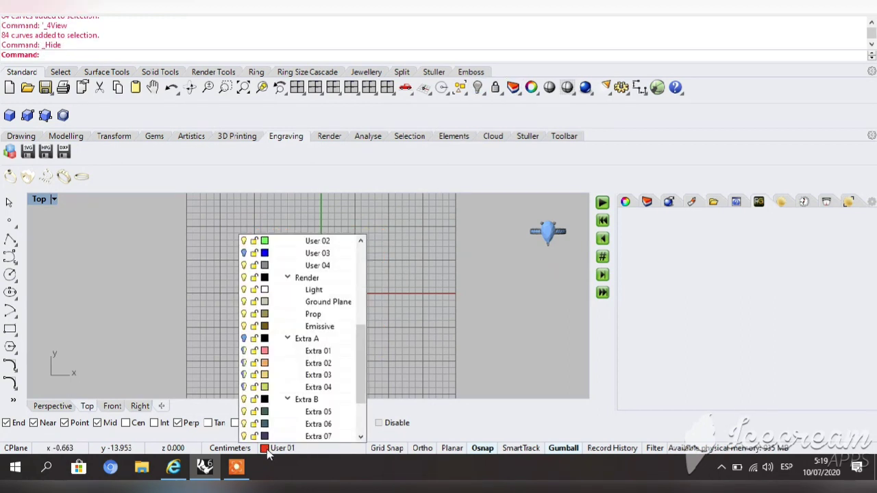
click(244, 338)
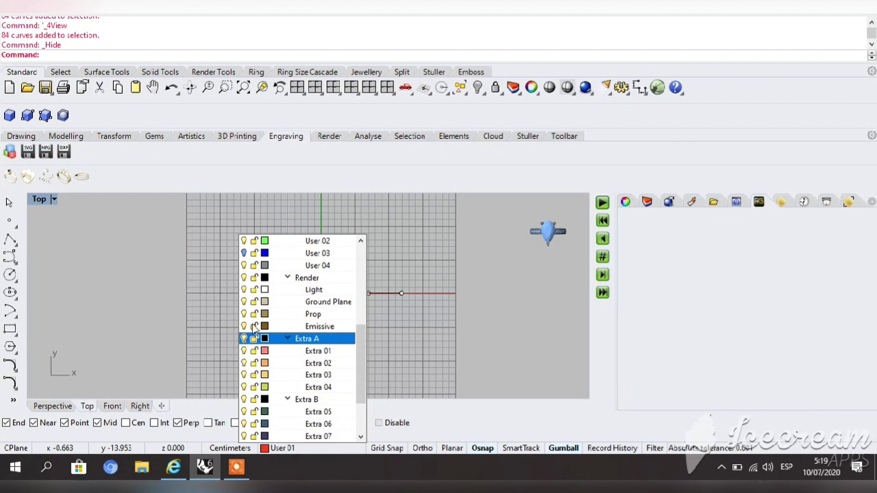
click(245, 254)
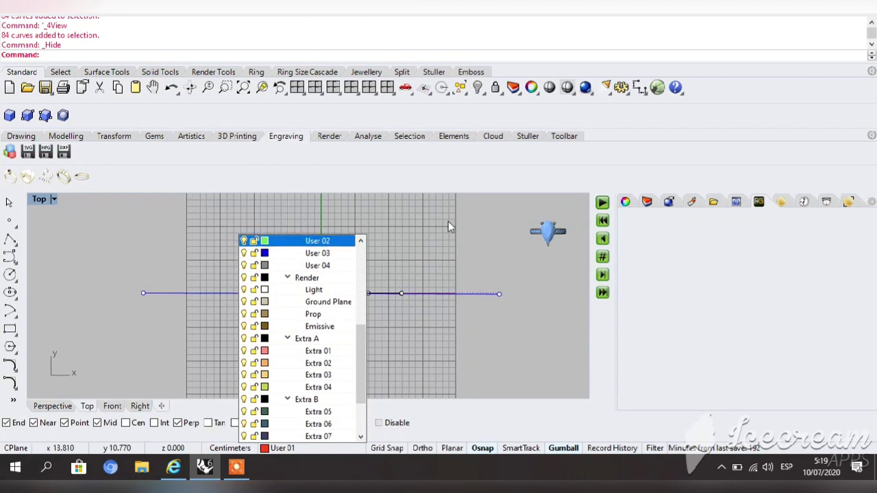
click(449, 222)
click(299, 88)
click(331, 229)
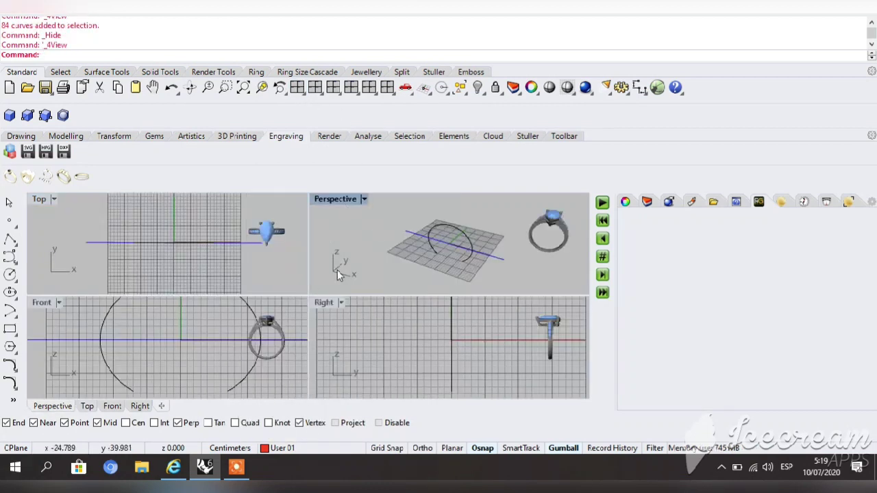
Identify the open ellipse curve's layer, turn off Extra A to hide the curve, and maximize the Top view
click(470, 226)
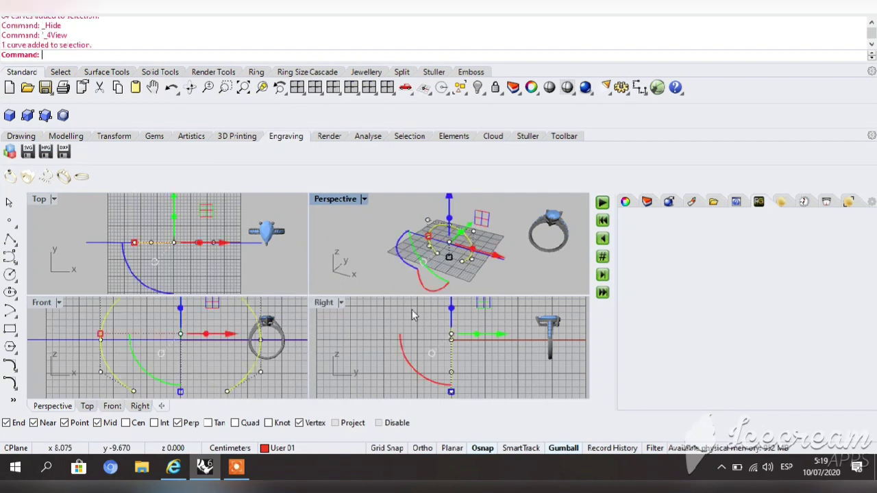
click(274, 449)
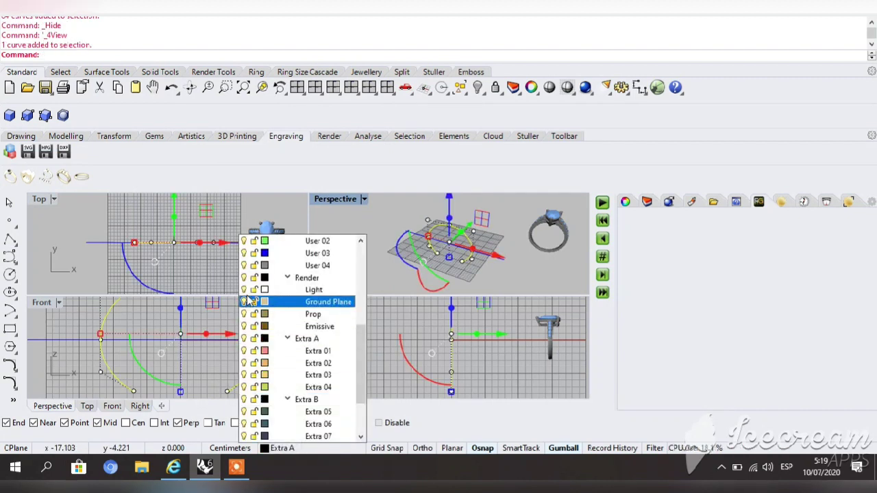
click(244, 339)
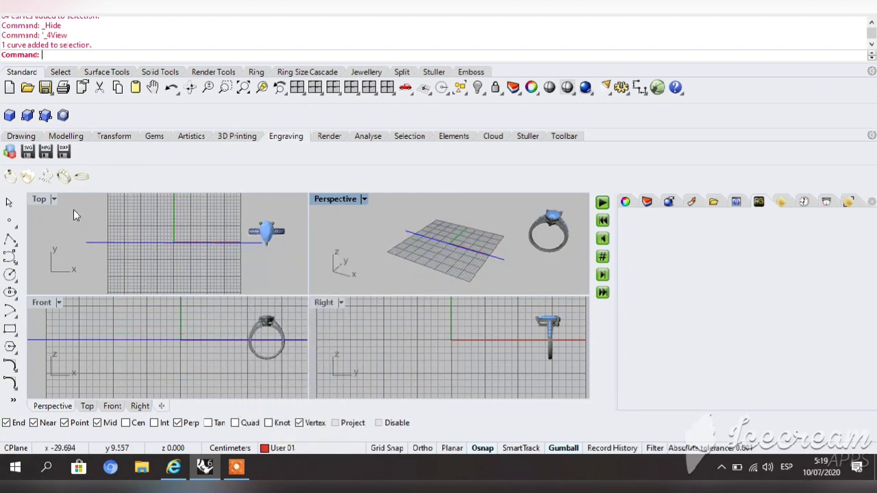
double_click(41, 198)
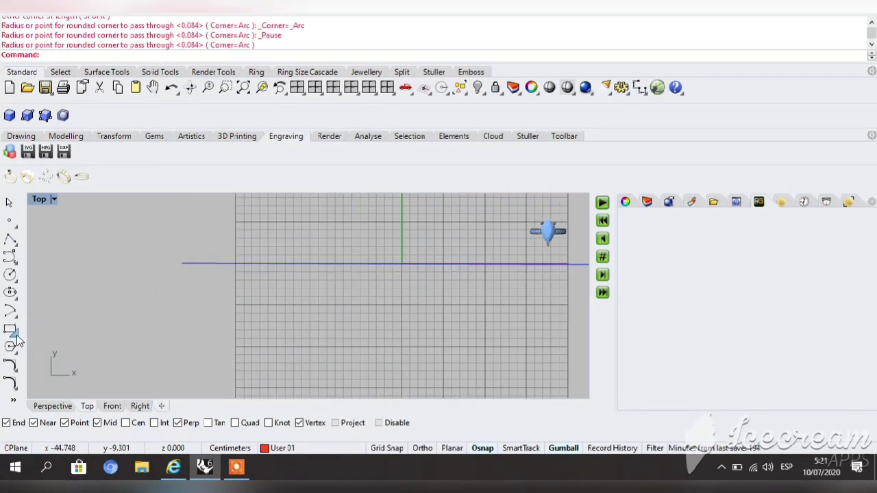
Draw a rounded rectangle from the blue line's right end to about x -26.6, y -6.4, with fully semicircular ends
click(17, 336)
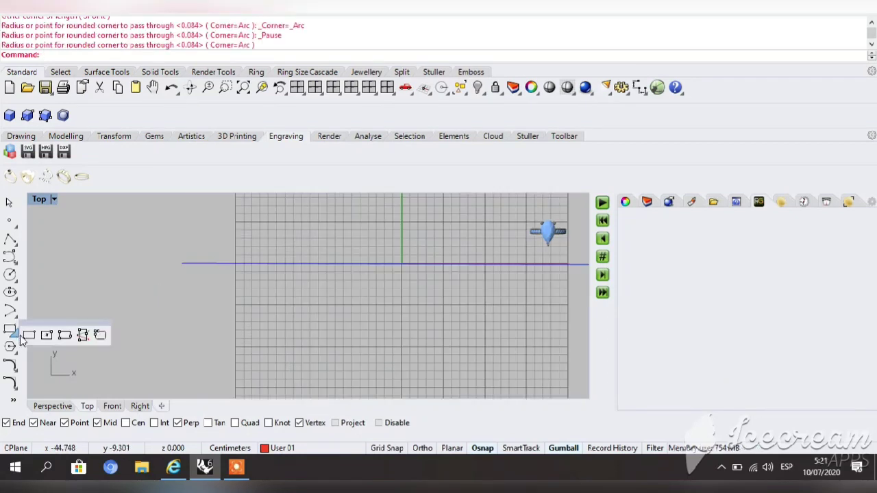
click(101, 338)
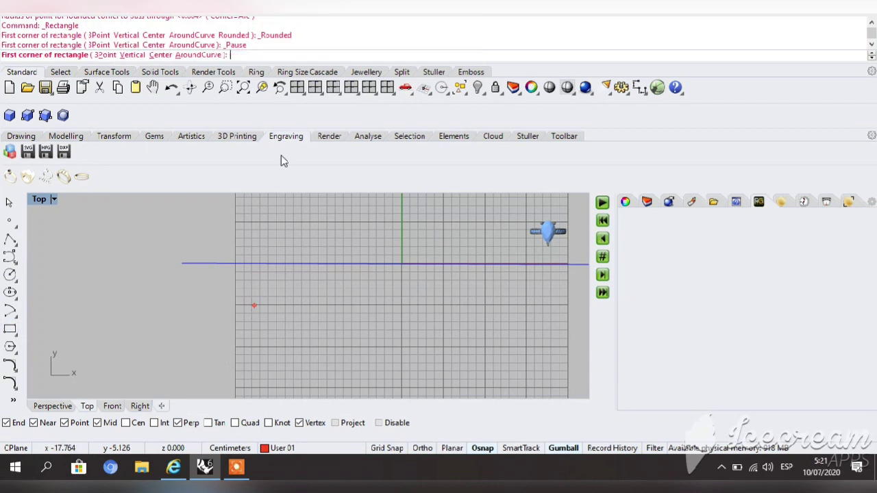
click(152, 87)
drag(347, 327, 257, 340)
key(Return)
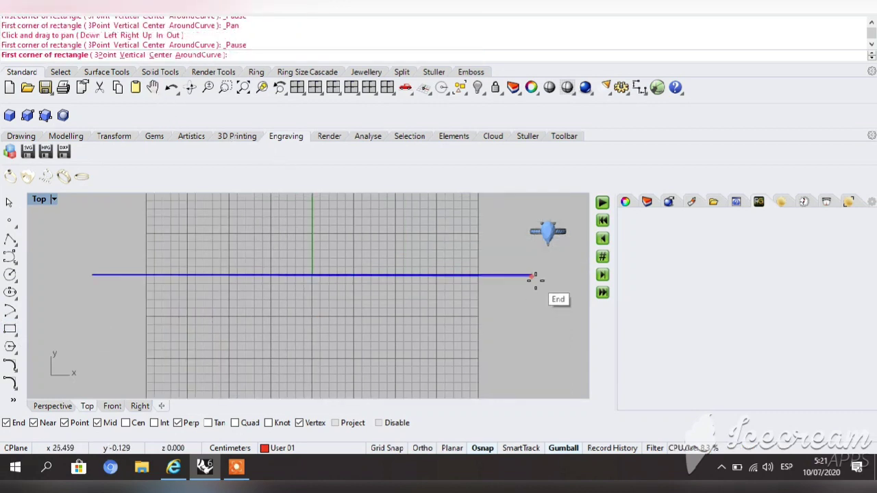
click(534, 277)
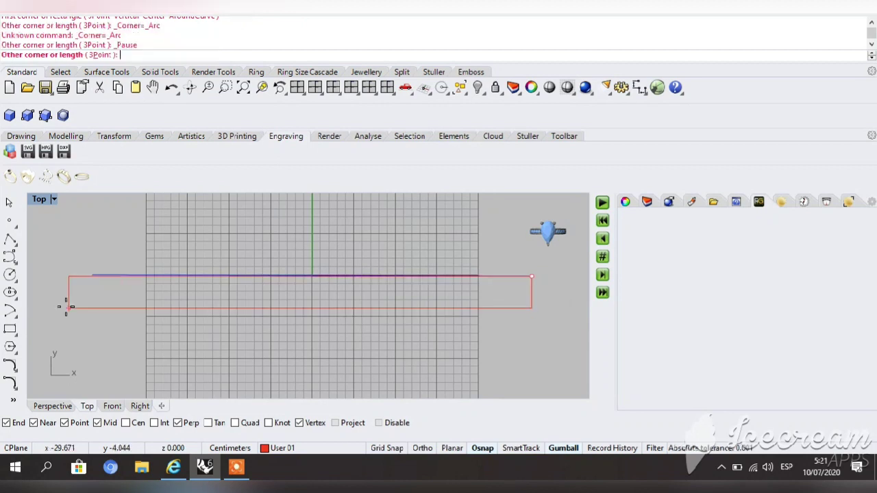
scroll(93, 315, up, 3)
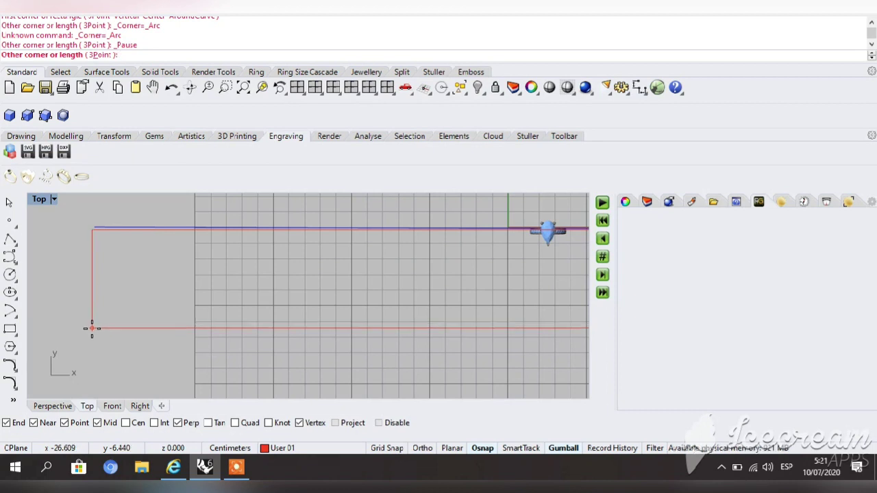
click(92, 326)
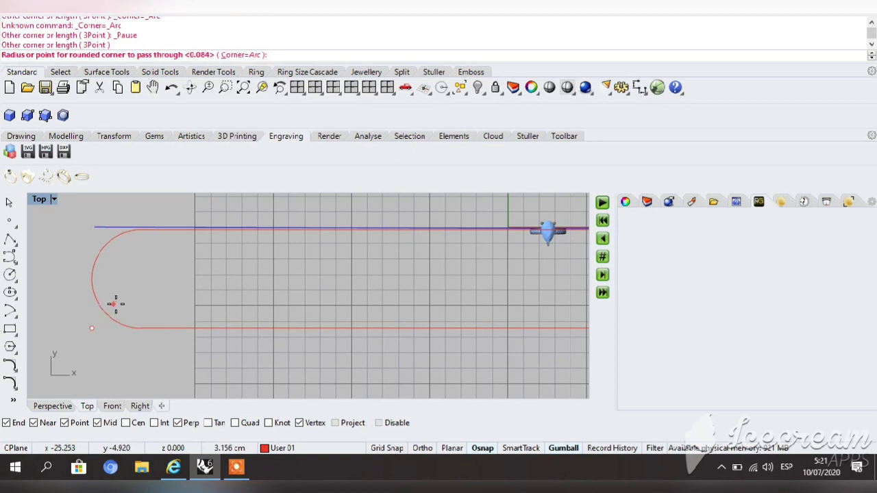
click(116, 303)
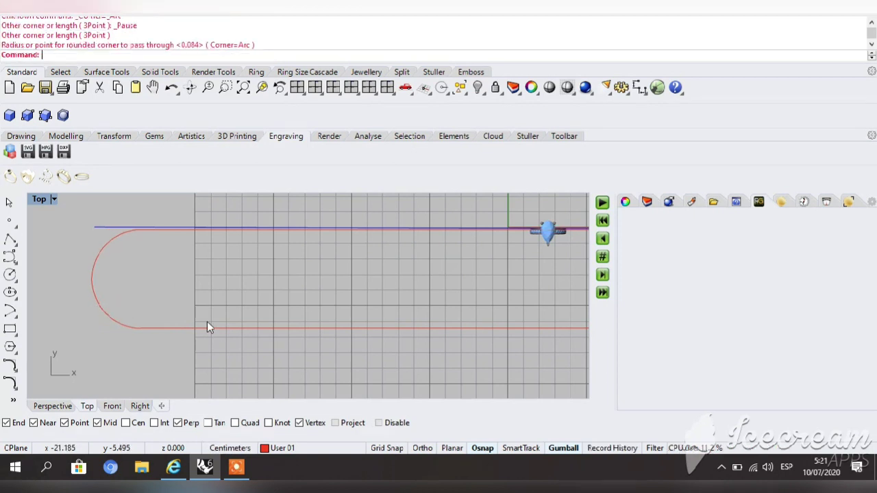
Offset the rounded rectangle inward by 0.3 with sharp corners, and check both outlines by selecting them
click(267, 328)
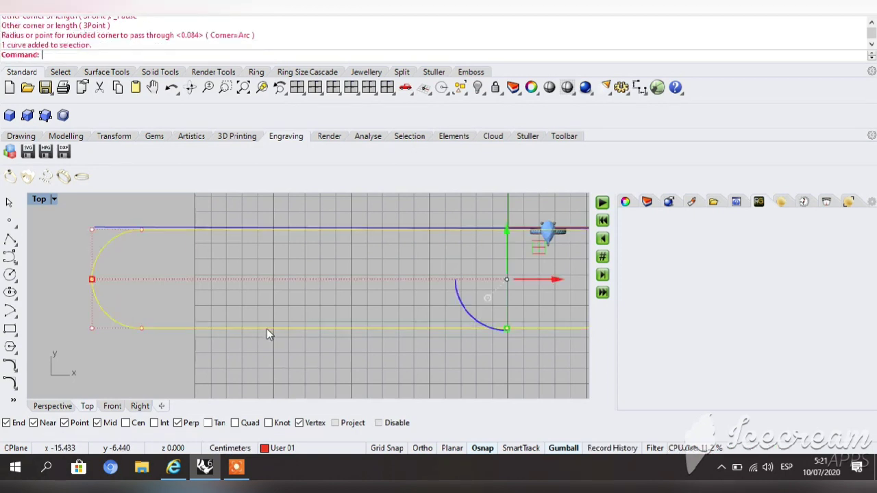
click(297, 87)
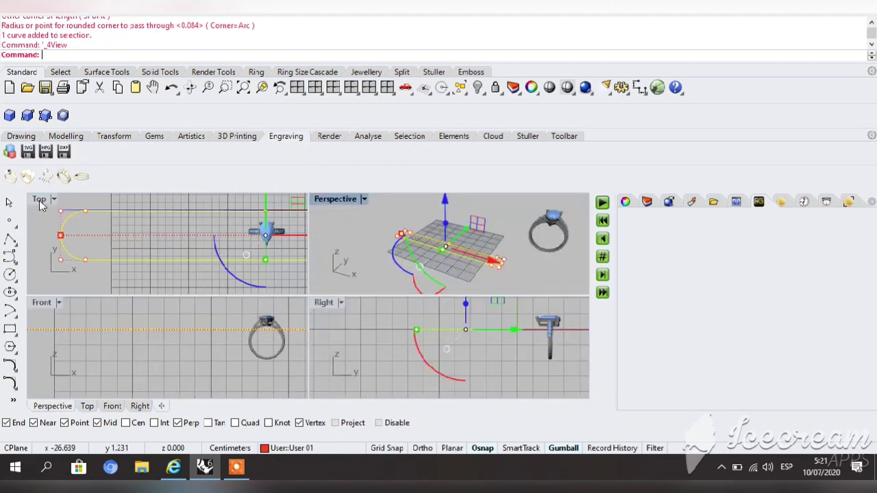
double_click(40, 199)
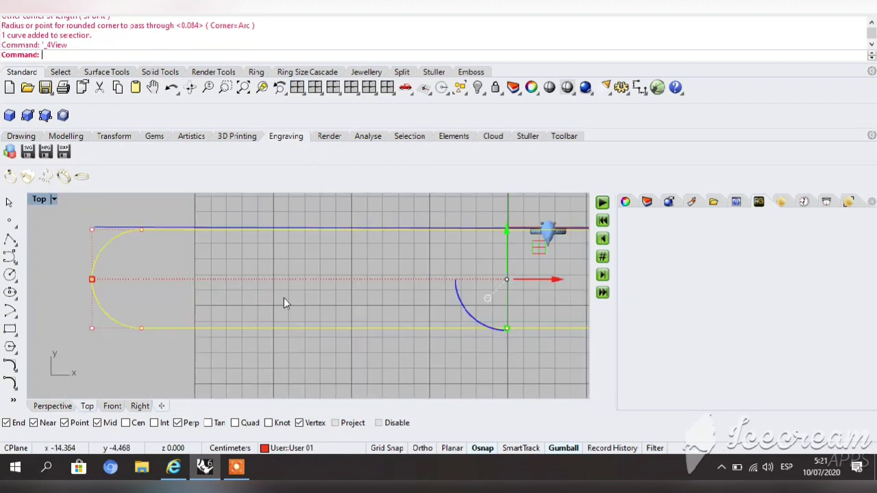
click(10, 365)
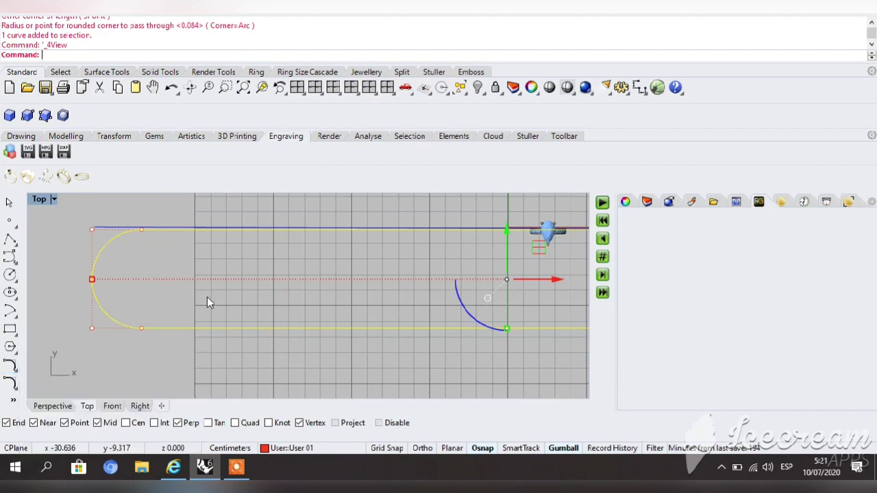
text(o)
key(Return)
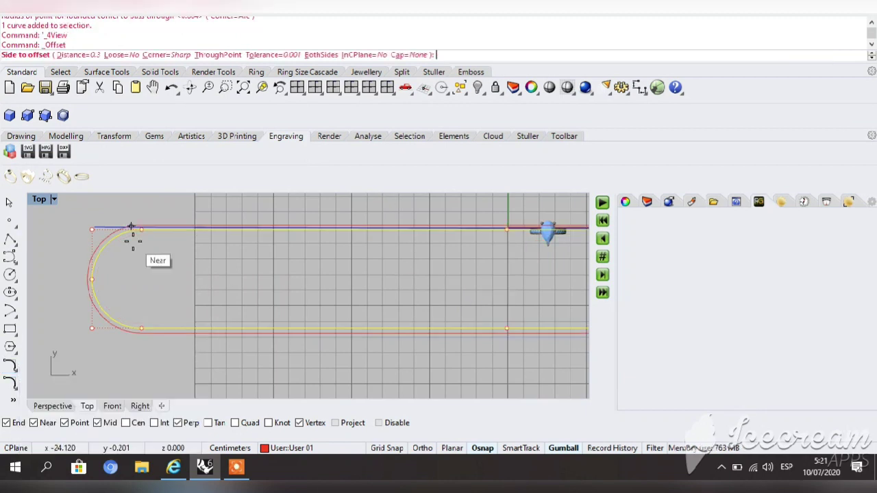
click(156, 259)
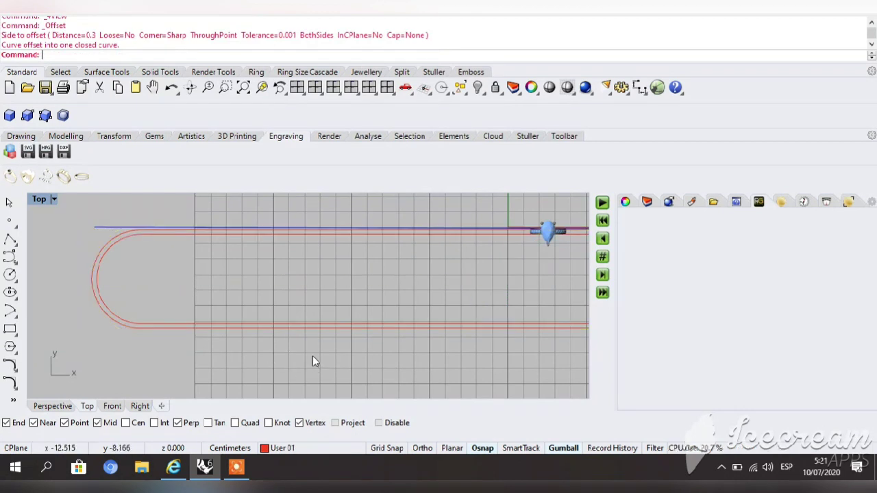
click(319, 332)
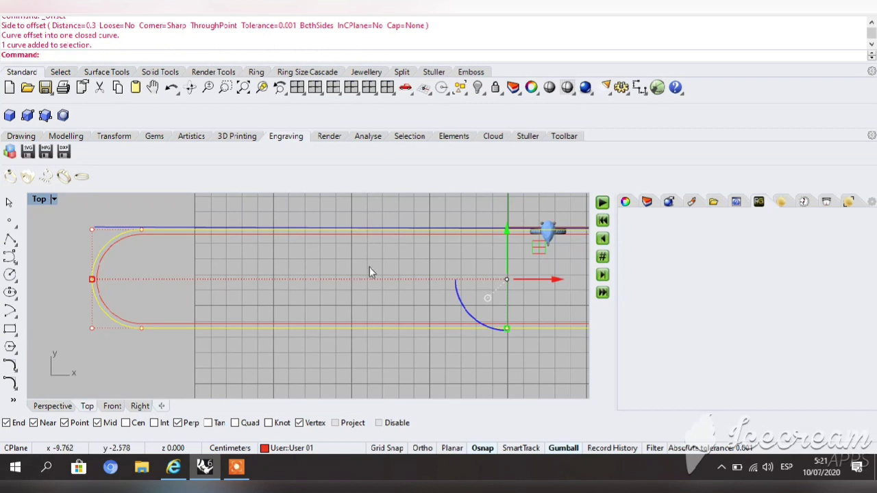
scroll(387, 305, down, 3)
click(402, 335)
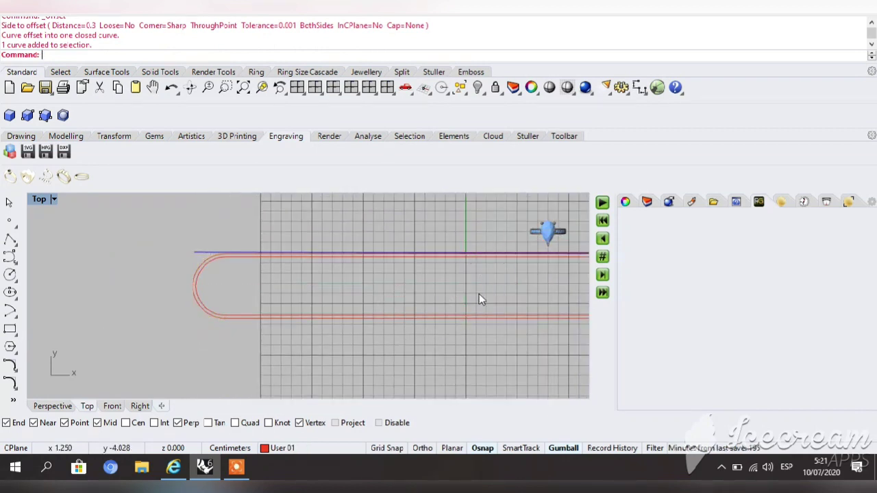
drag(479, 294, 430, 353)
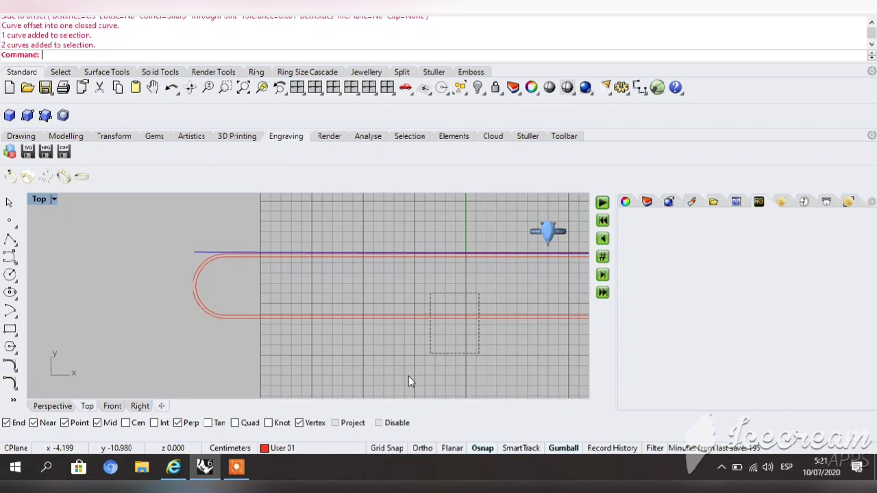
Align the blue construction line by its horizontal center to alignment point 0
click(198, 252)
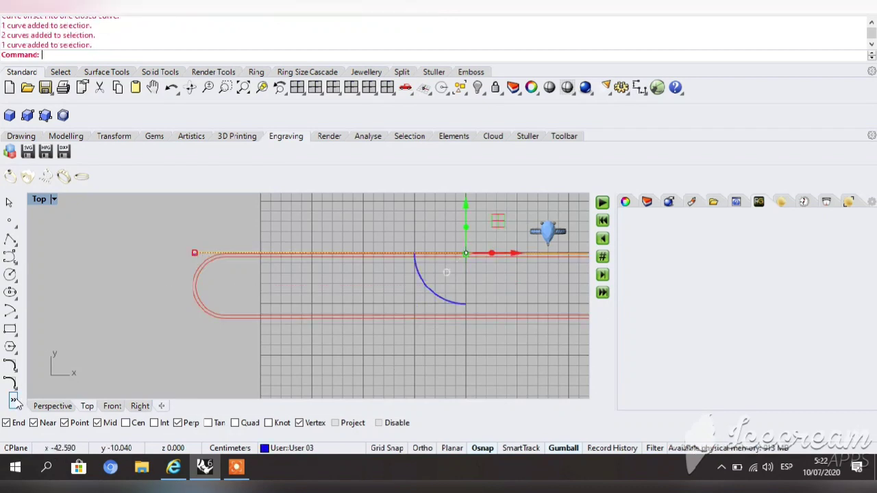
middle_click(145, 323)
mouse_move(124, 292)
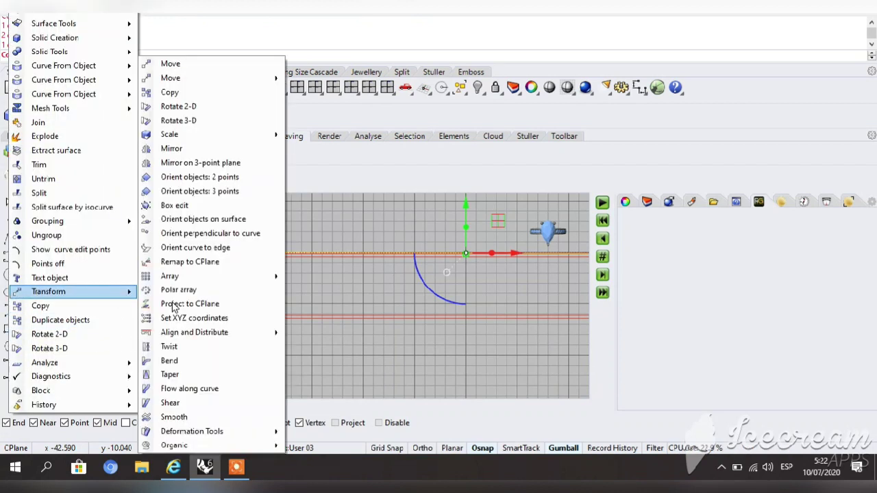
mouse_move(199, 333)
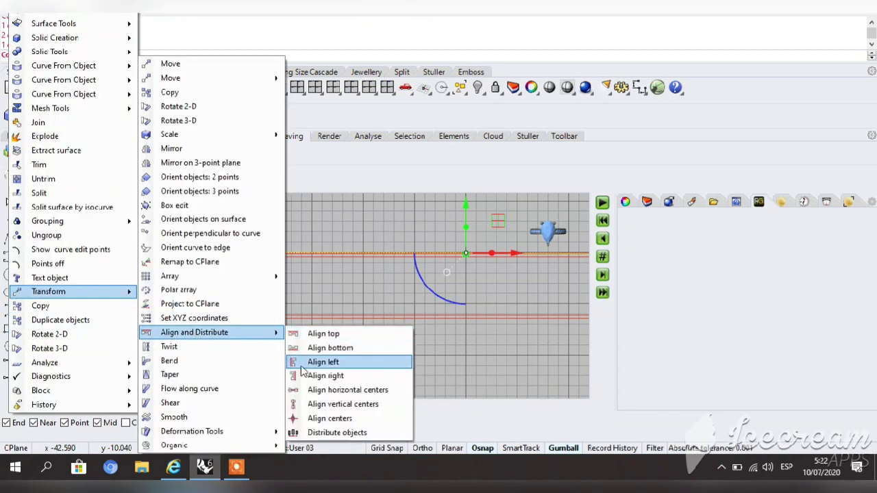
click(322, 390)
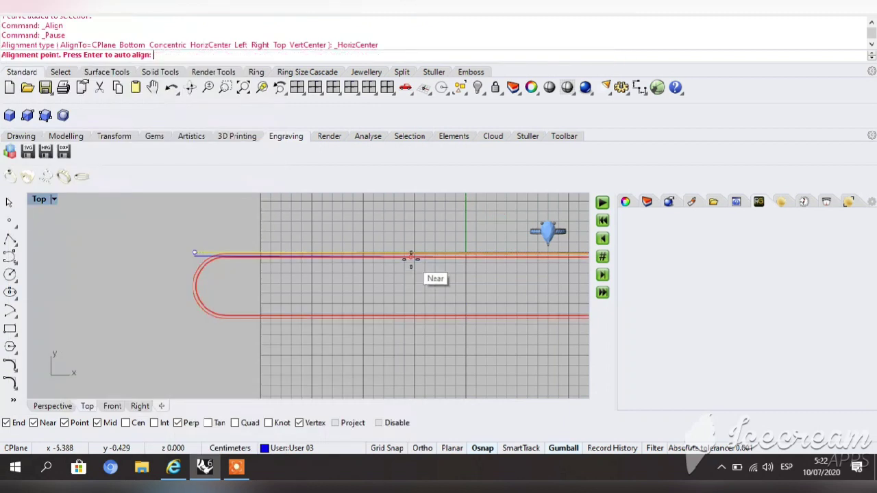
text(0)
key(Return)
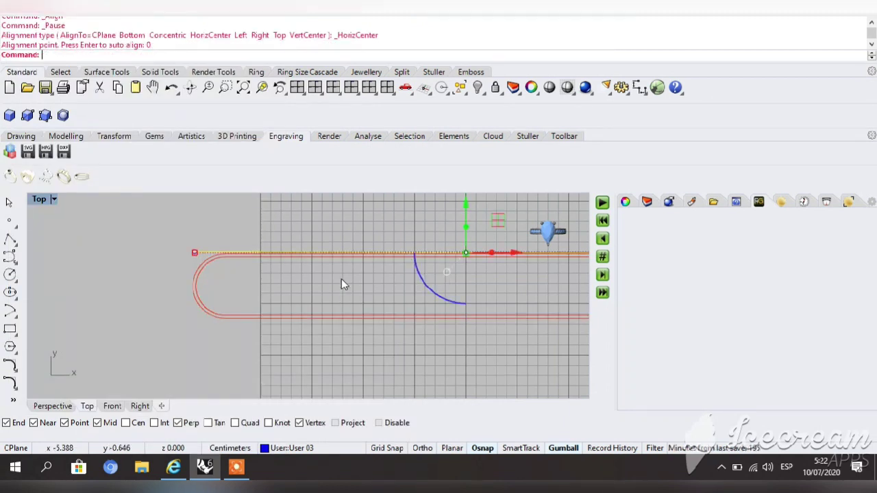
Align the two rounded band outlines and the blue line by their centers, using 0 as the alignment point
click(297, 87)
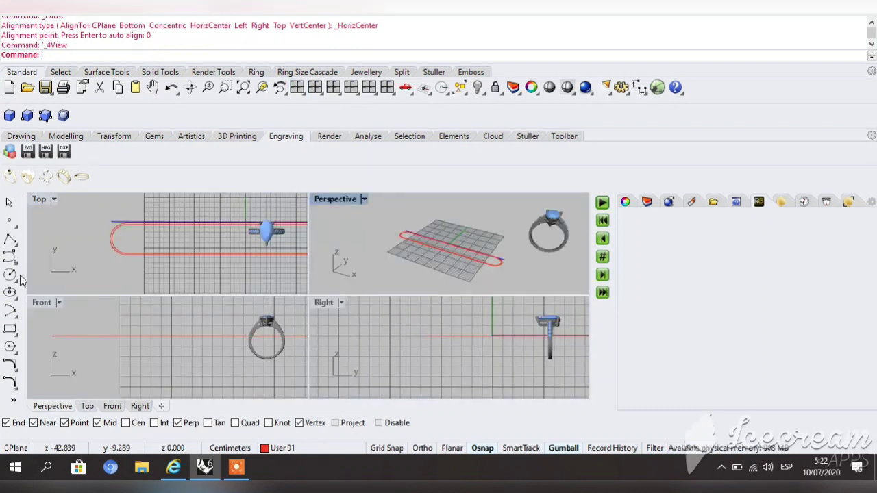
click(13, 403)
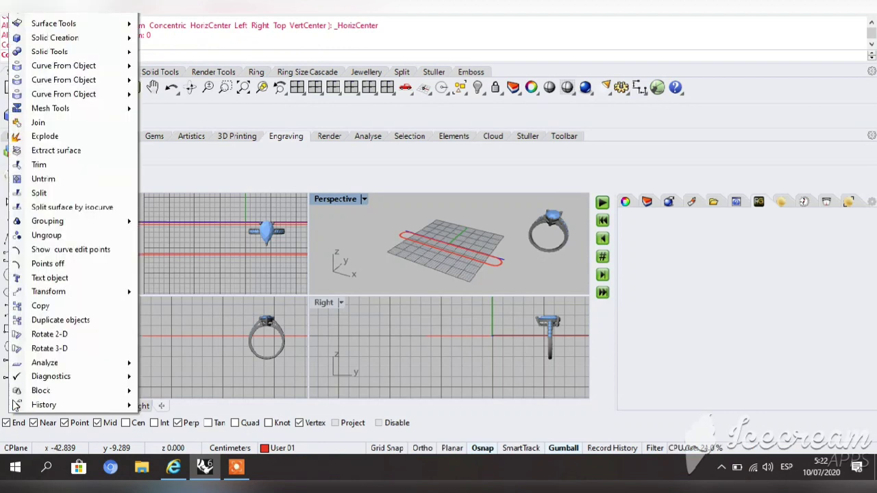
mouse_move(75, 292)
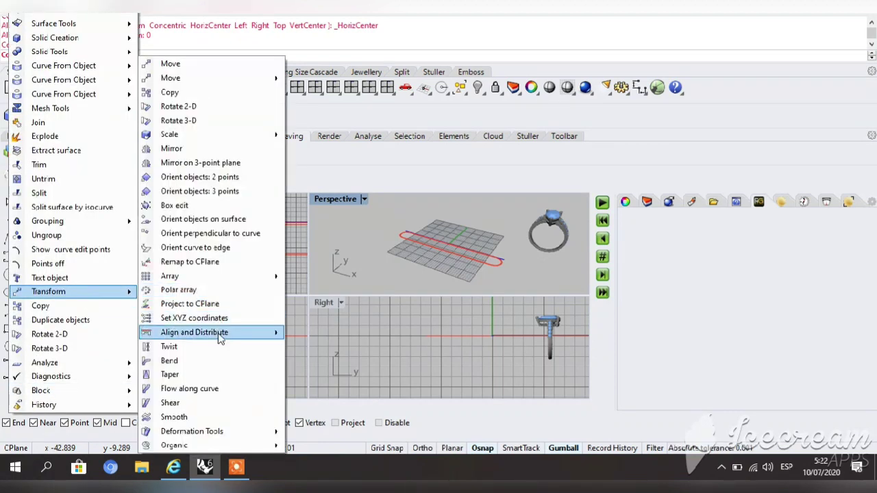
mouse_move(221, 334)
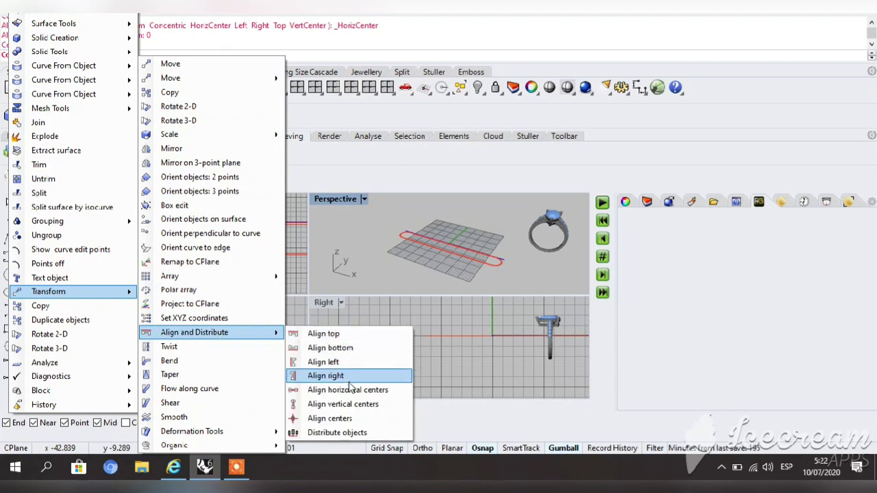
click(332, 419)
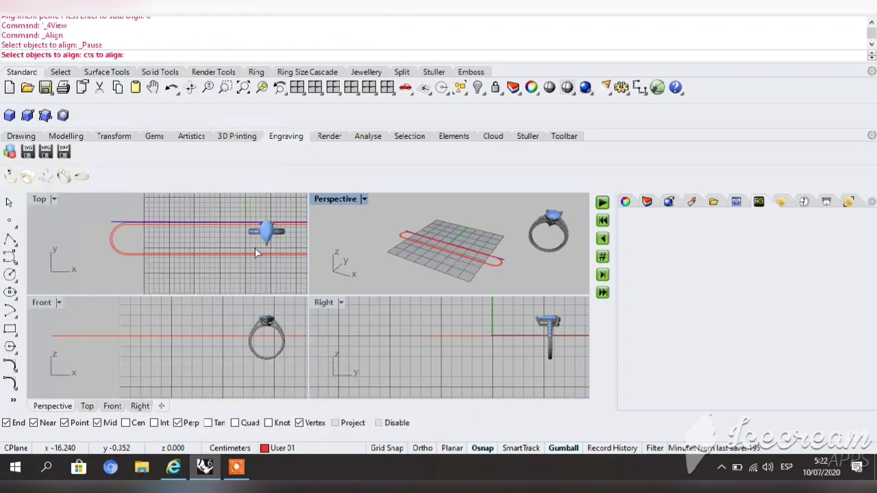
click(250, 252)
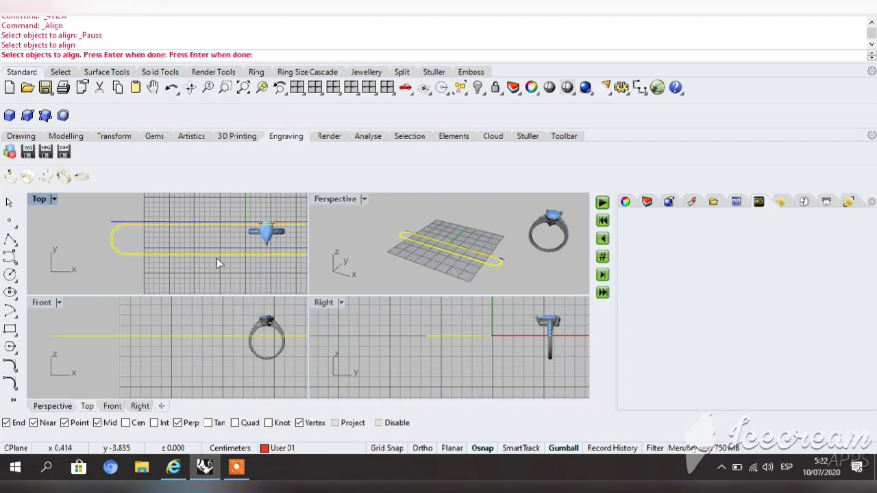
drag(148, 200, 95, 274)
key(Return)
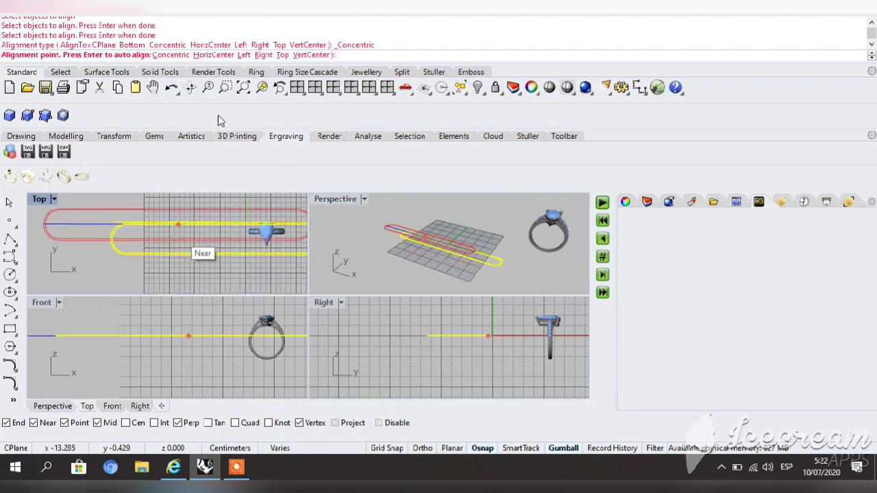
text(0)
key(Return)
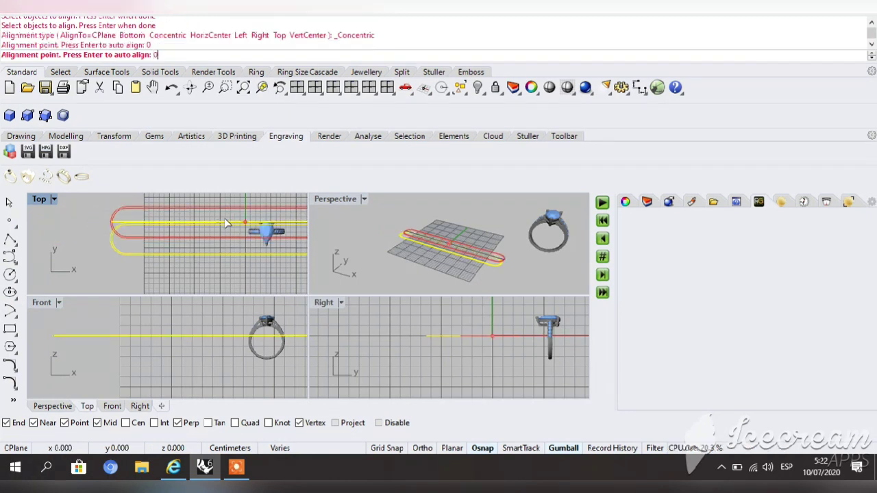
Divide the blue center line of the band into 10 segments with the Divide command
double_click(46, 203)
click(152, 87)
drag(400, 380, 363, 346)
key(Escape)
scroll(356, 329, down, 1)
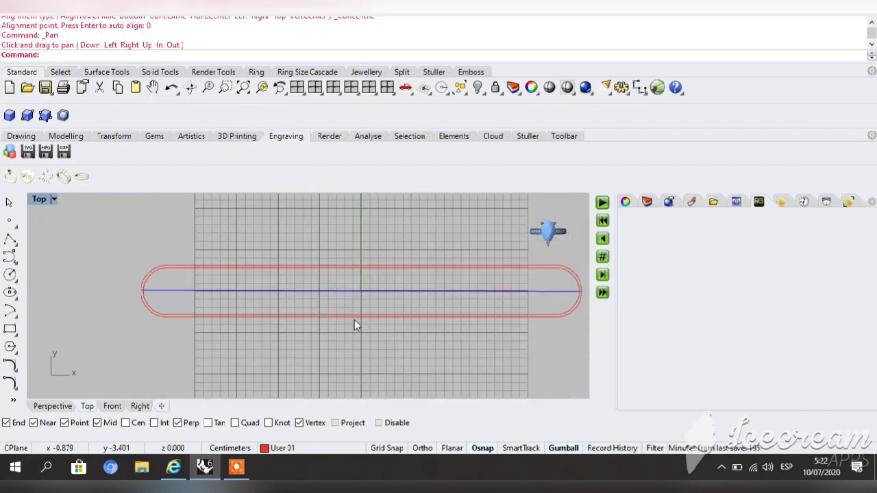
click(467, 290)
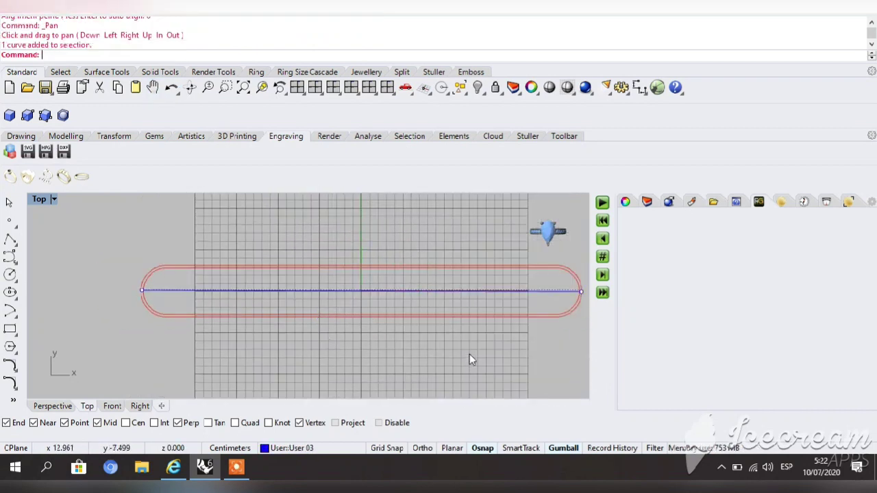
click(372, 291)
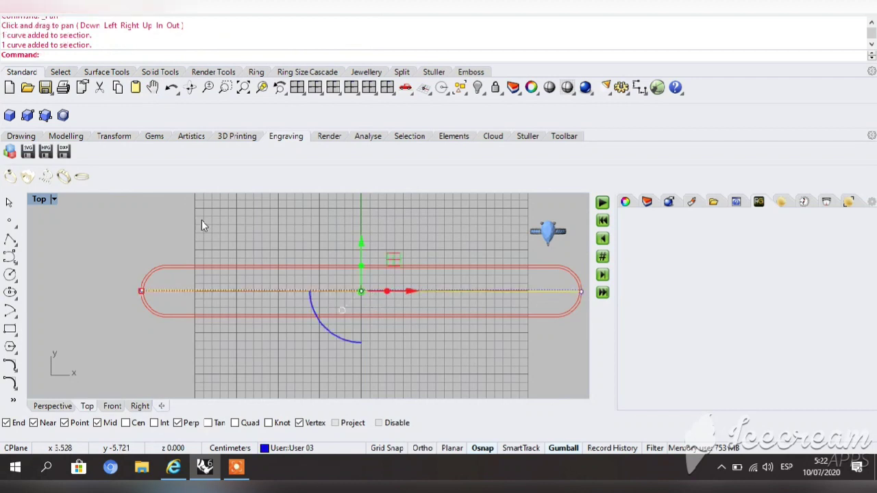
text(Delete)
key(BackSpace)
text(ivide)
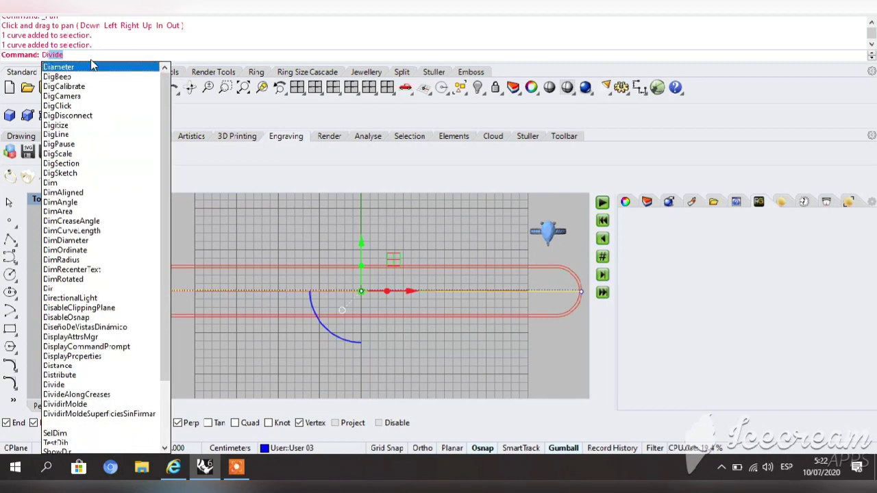
key(Escape)
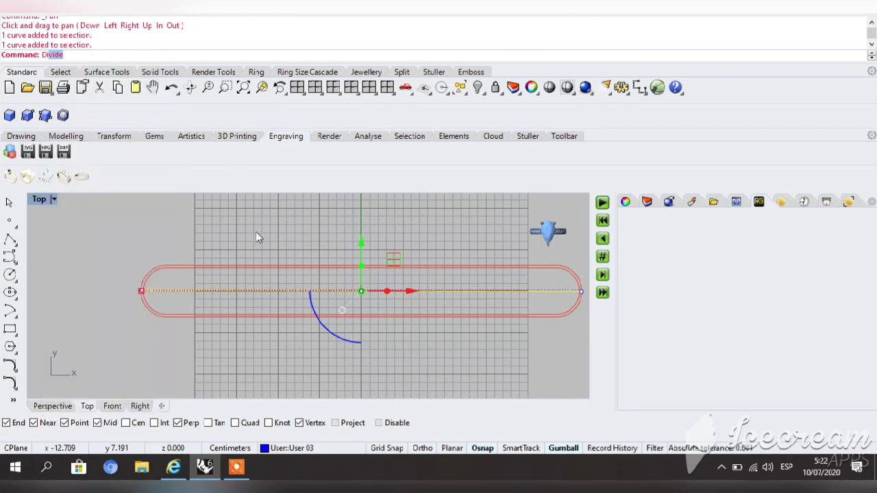
key(Return)
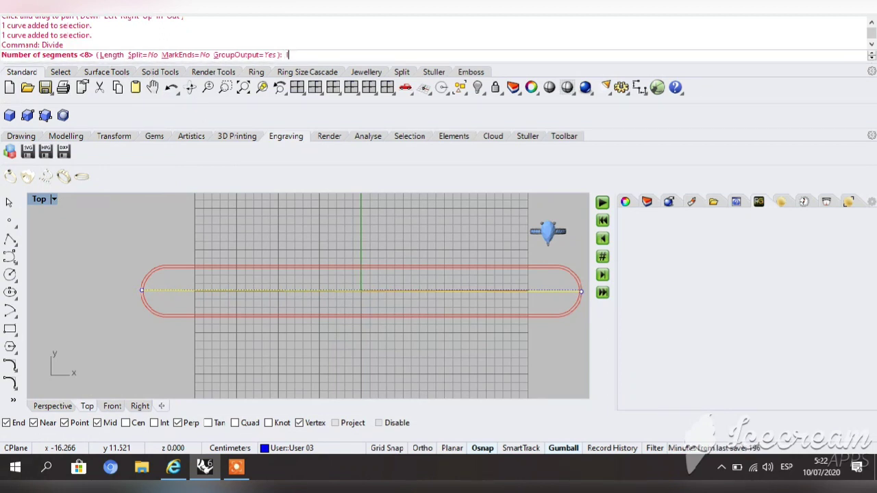
text(10)
key(Return)
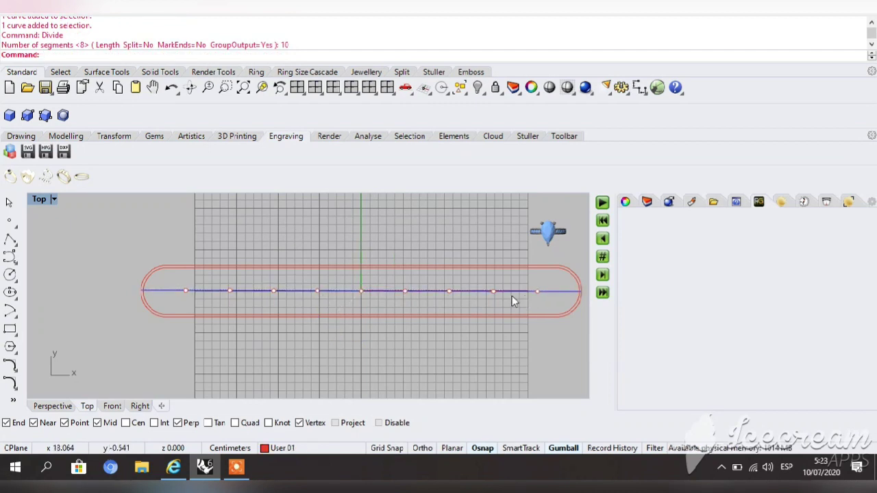
Show the hidden floral ornament and scale it down uniformly about its center, leaving it slightly taller than the band
click(483, 96)
click(498, 111)
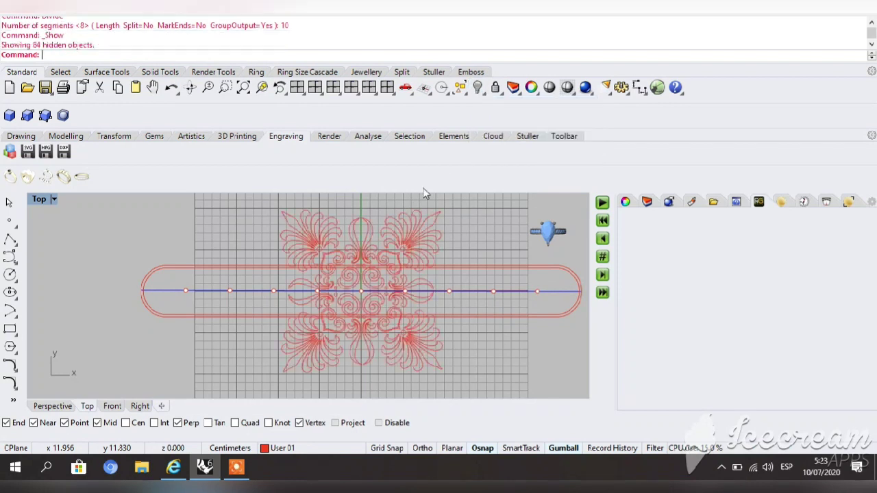
click(417, 233)
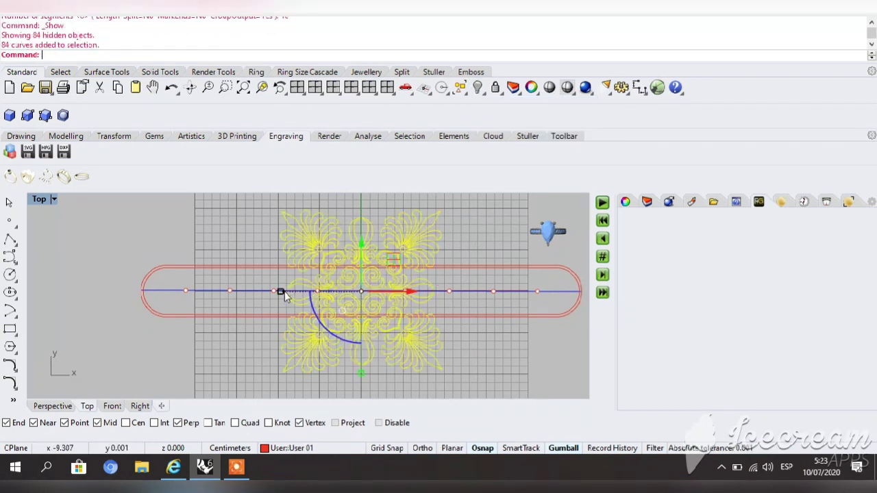
shift+drag(284, 291, 325, 291)
click(391, 347)
scroll(353, 306, up, 4)
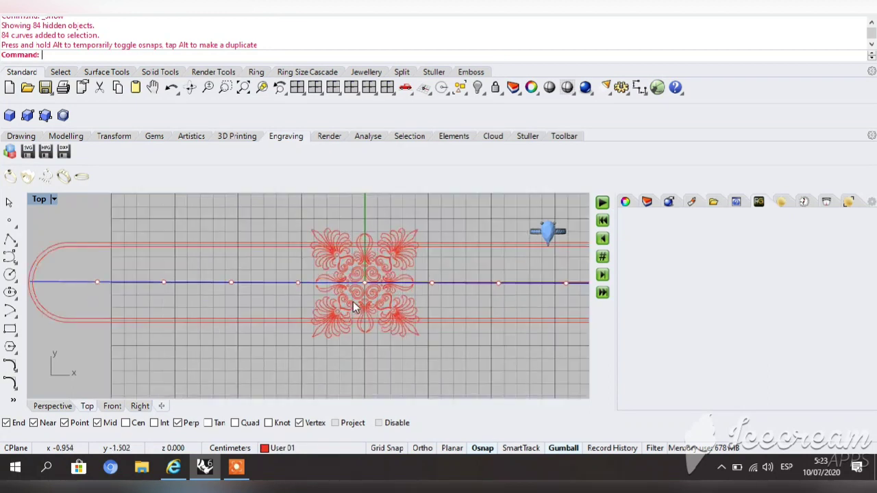
Shrink the floral ornament further about its center so it lies well inside the band's inner outline
click(353, 306)
shift+drag(314, 289, 333, 284)
click(377, 334)
scroll(373, 332, up, 5)
scroll(322, 271, down, 5)
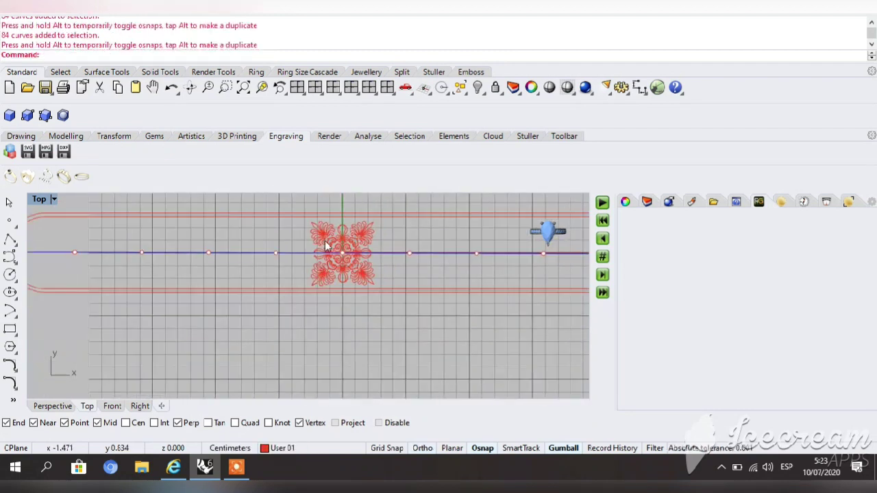
Turn off object snaps and enlarge the ornament about its center until it nearly spans the band's inner height
click(326, 241)
drag(310, 258, 298, 255)
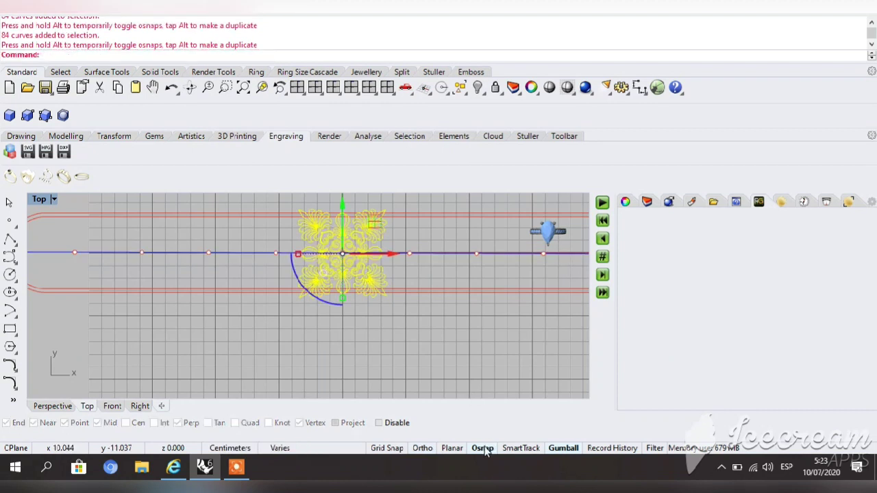
shift+drag(300, 254, 306, 255)
key(Escape)
scroll(350, 284, up, 3)
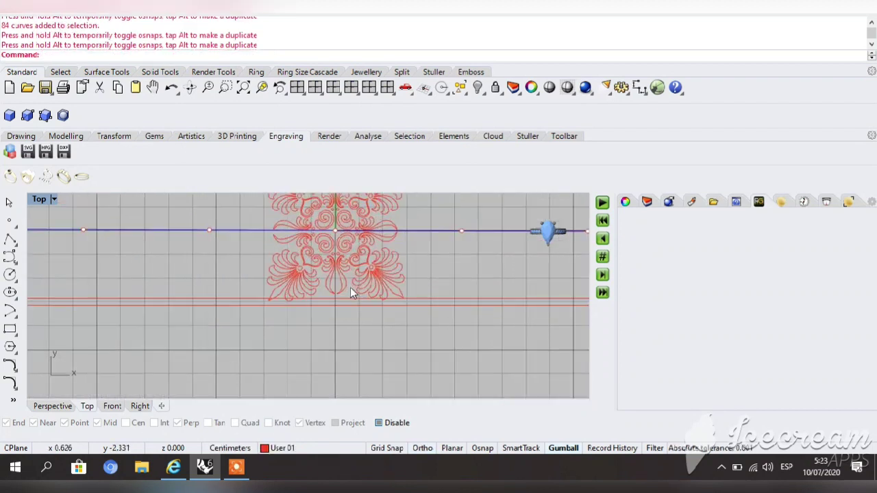
Try scaling the ornament slightly smaller about its center, and undo that scaling
scroll(277, 250, down, 2)
click(276, 243)
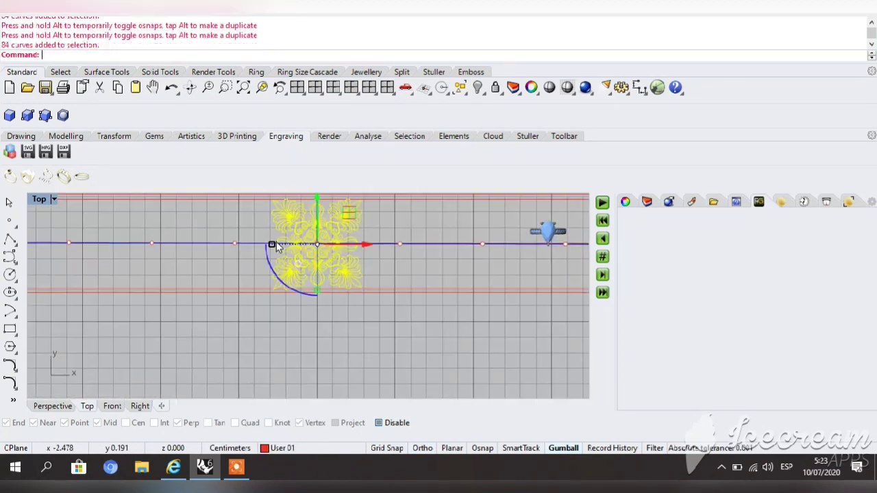
drag(277, 247, 326, 327)
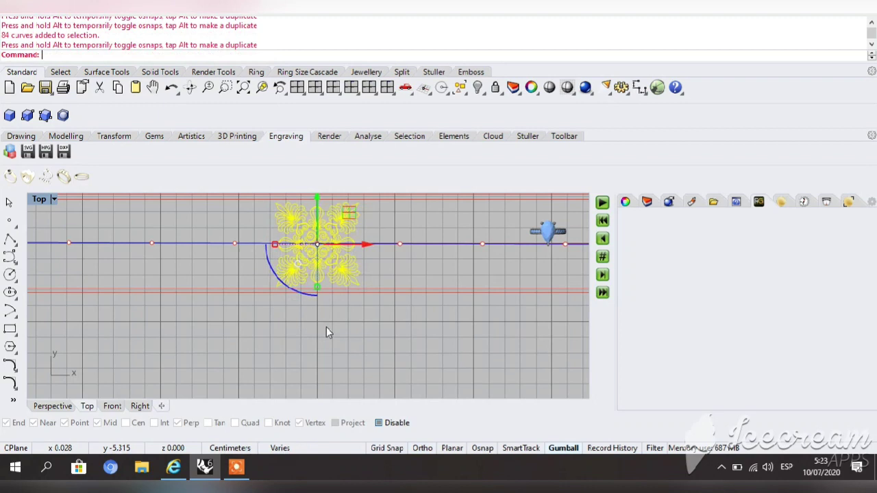
click(342, 327)
key(ctrl+z)
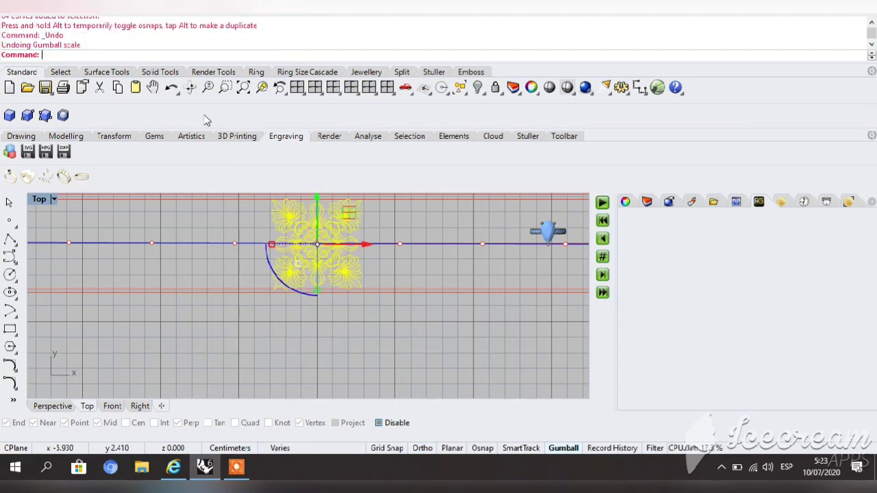
Compress the ornament slightly in the vertical direction with Scale1D, using reference points picked beside it across the band
click(153, 87)
drag(266, 359, 354, 386)
key(Escape)
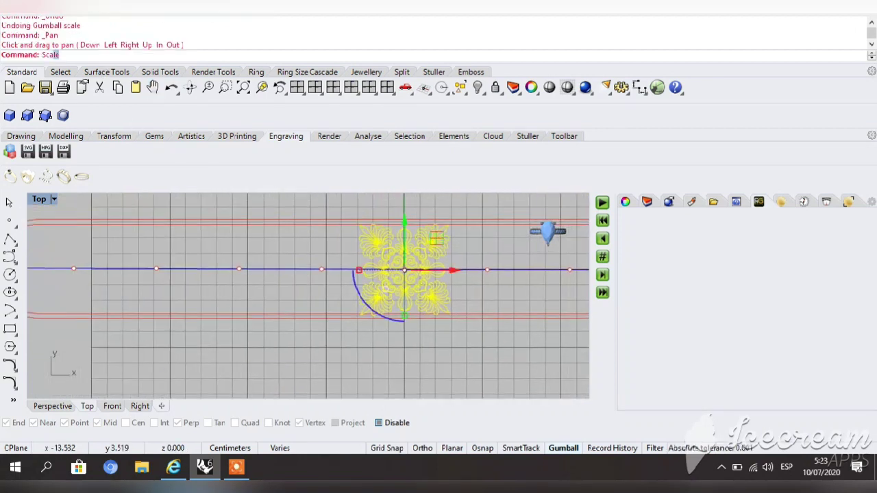
text(Scale)
click(82, 79)
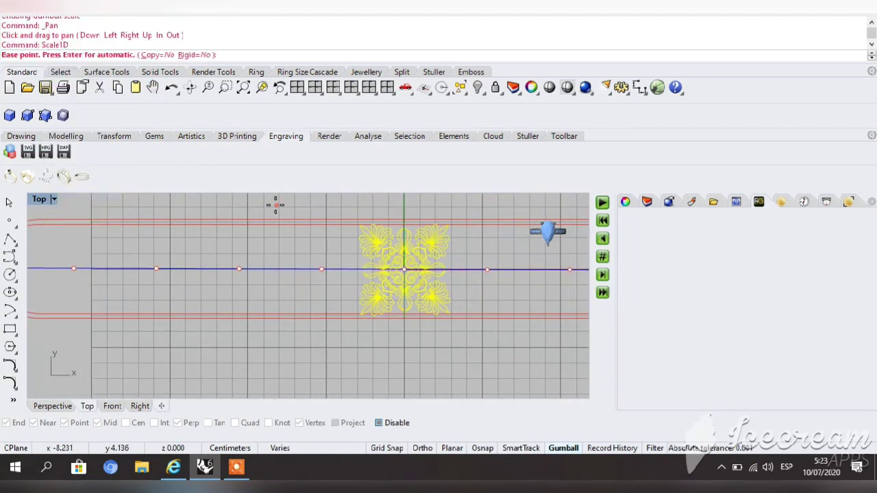
click(276, 204)
click(274, 351)
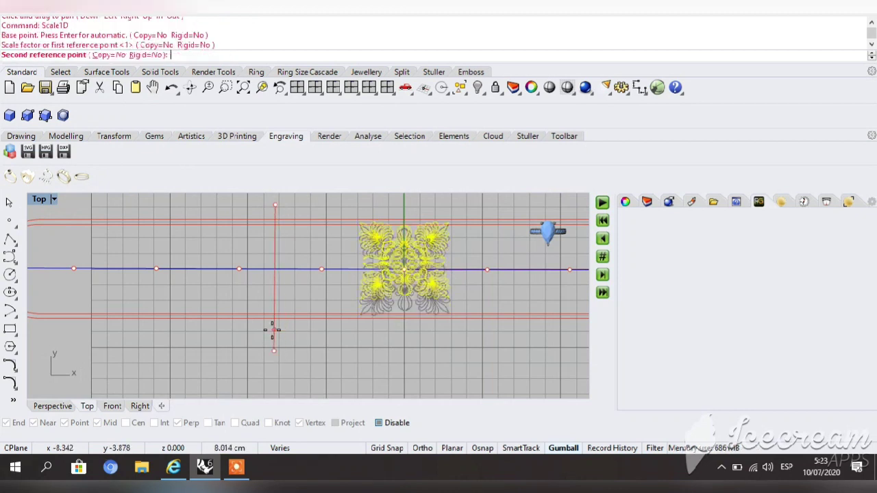
click(273, 345)
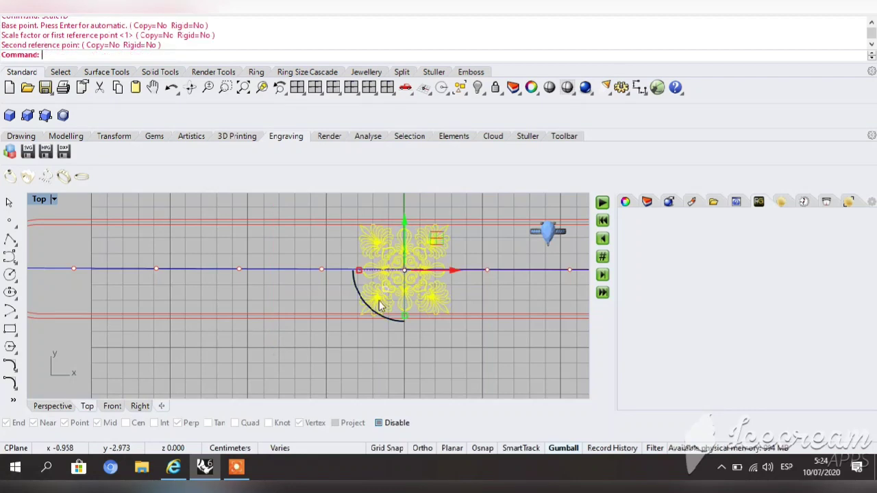
Scale the ornament down a touch uniformly so it fits between the band's inner lines, and deselect it
scroll(366, 281, up, 1)
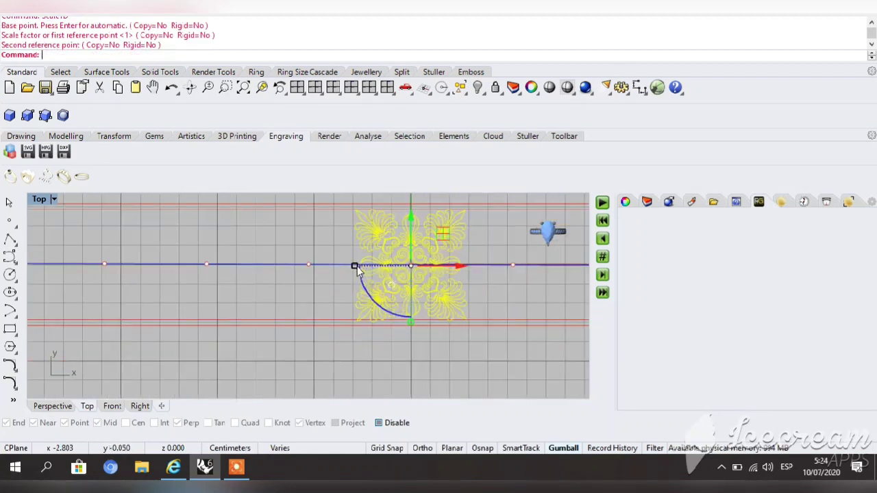
shift+drag(357, 266, 359, 269)
key(Escape)
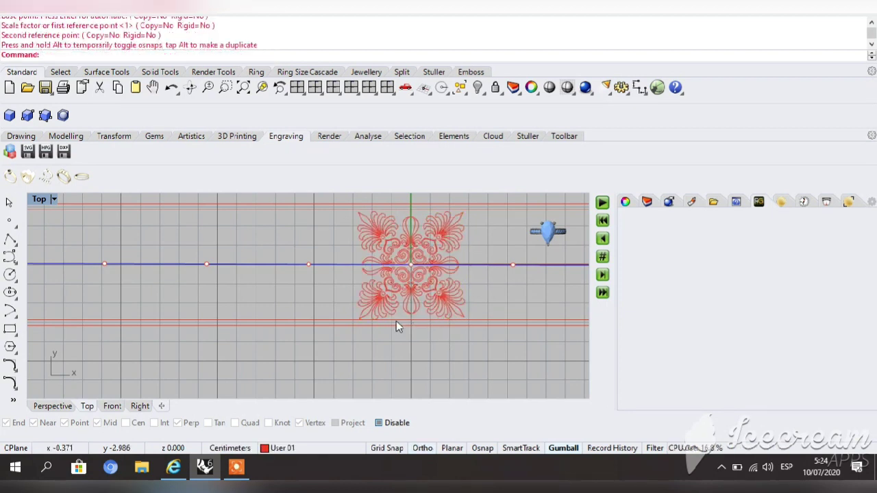
Copy the ornament from its center, with object snaps on, to the four division points on the right side of the band
scroll(396, 321, up, 2)
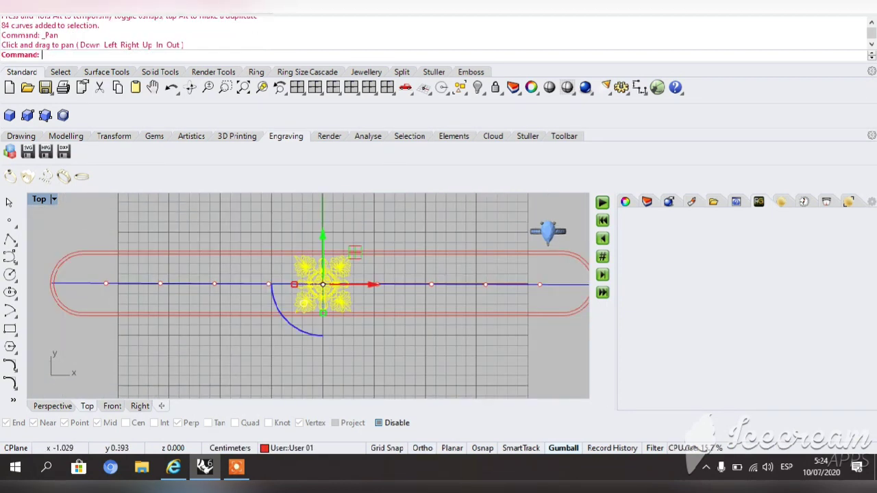
click(250, 7)
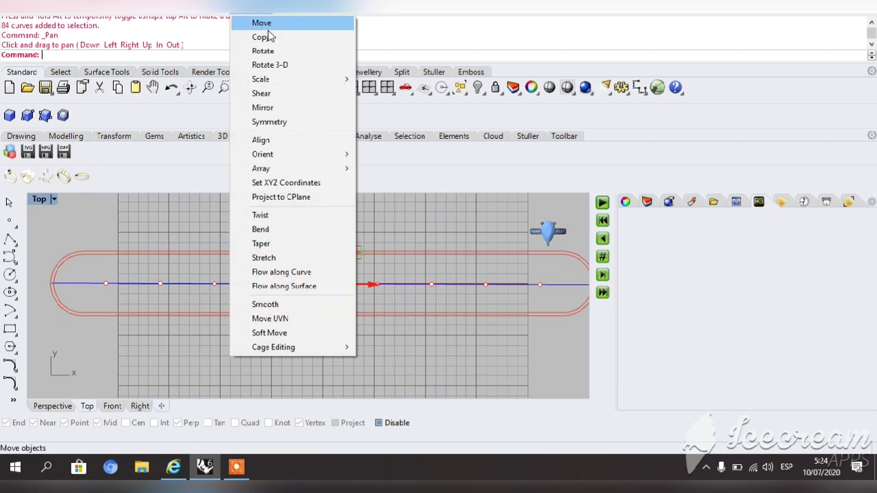
click(266, 37)
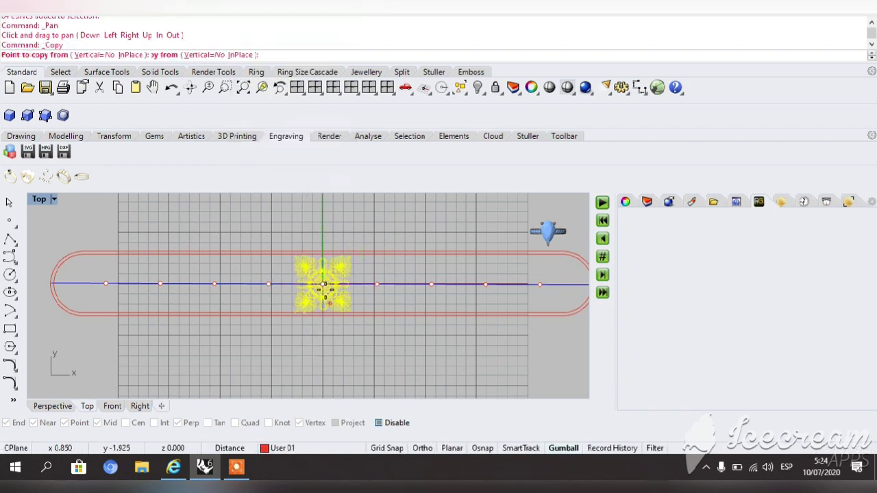
click(483, 450)
click(322, 284)
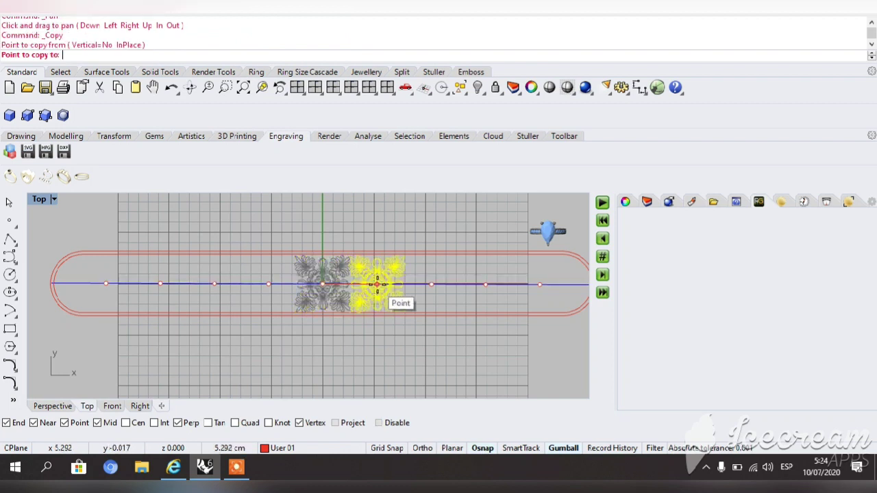
click(377, 284)
click(430, 283)
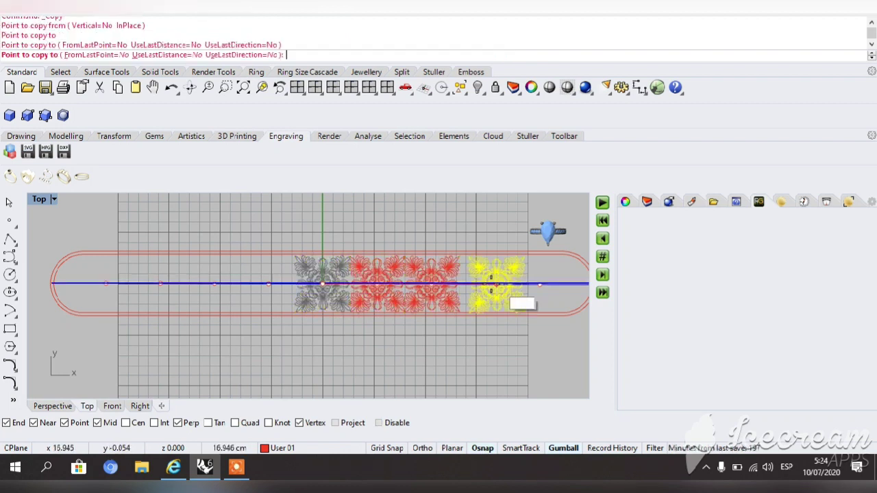
click(484, 284)
click(539, 283)
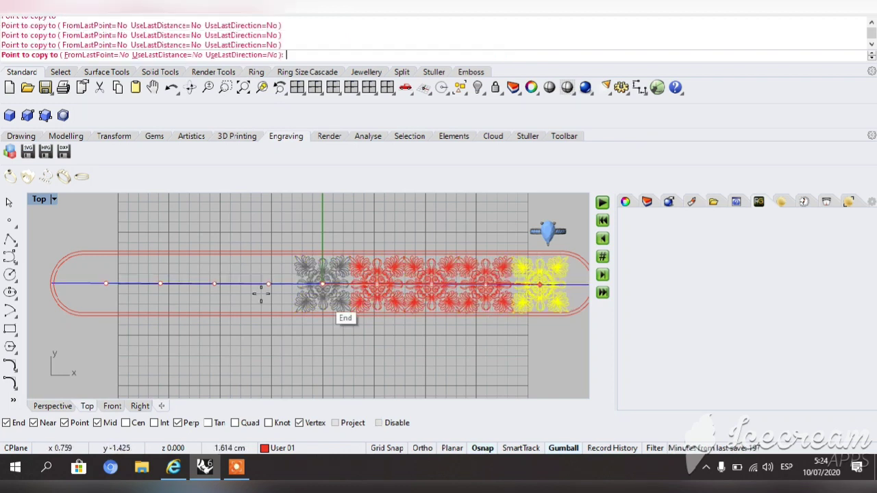
Place further copies on the four division points on the left side of the band, and deselect the ornament
click(268, 283)
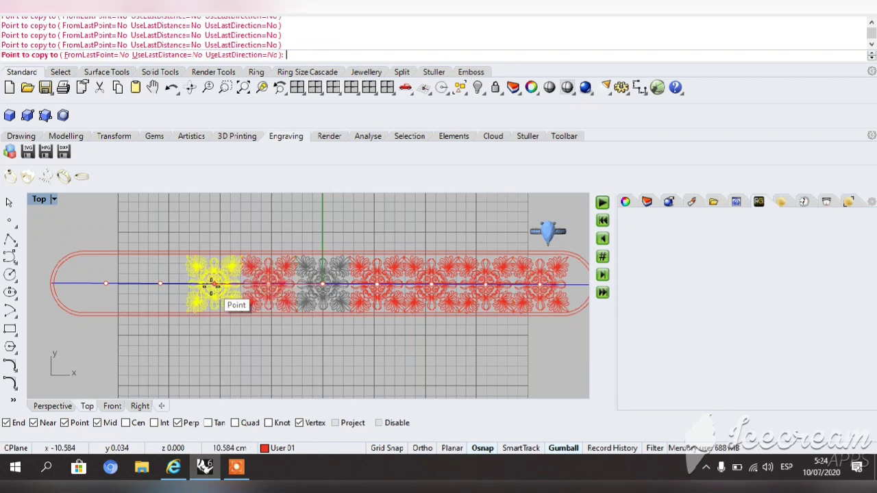
click(213, 284)
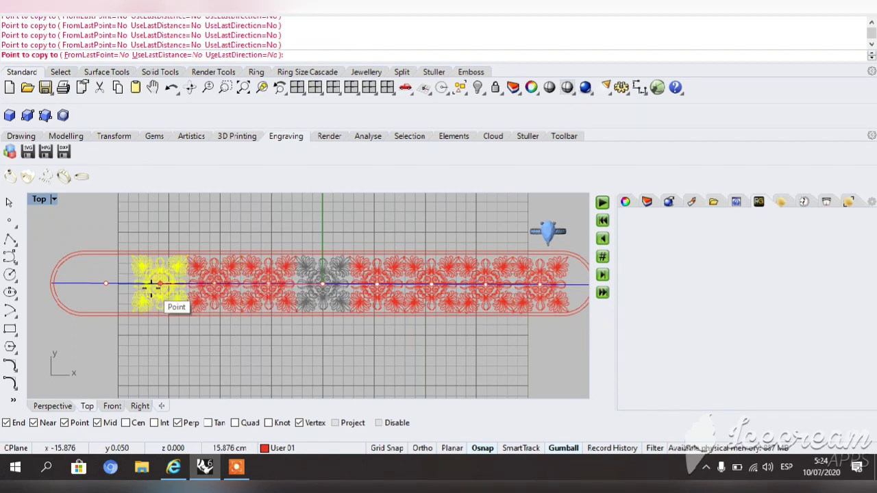
click(151, 285)
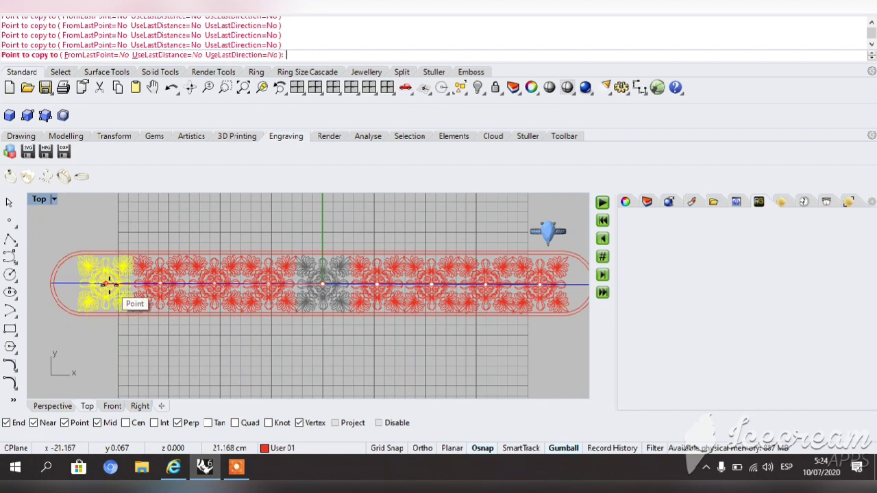
click(107, 283)
key(Return)
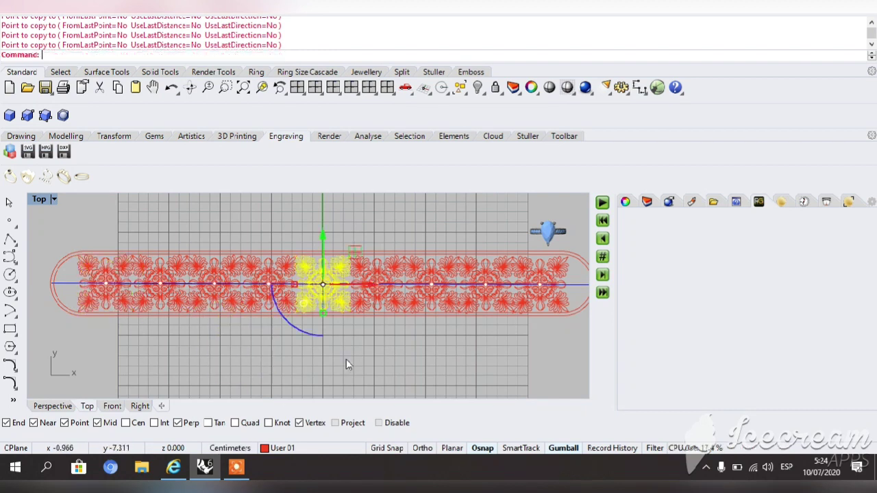
click(410, 356)
scroll(235, 323, up, 3)
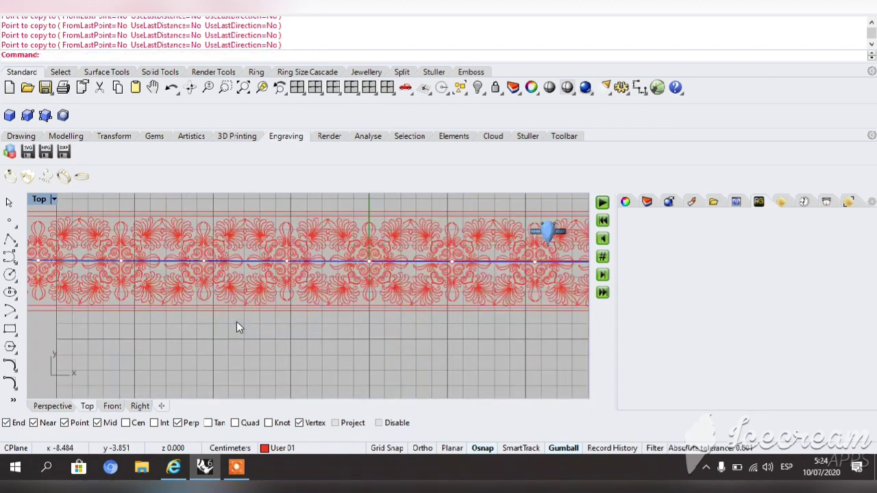
scroll(237, 322, down, 4)
scroll(161, 307, up, 3)
click(162, 297)
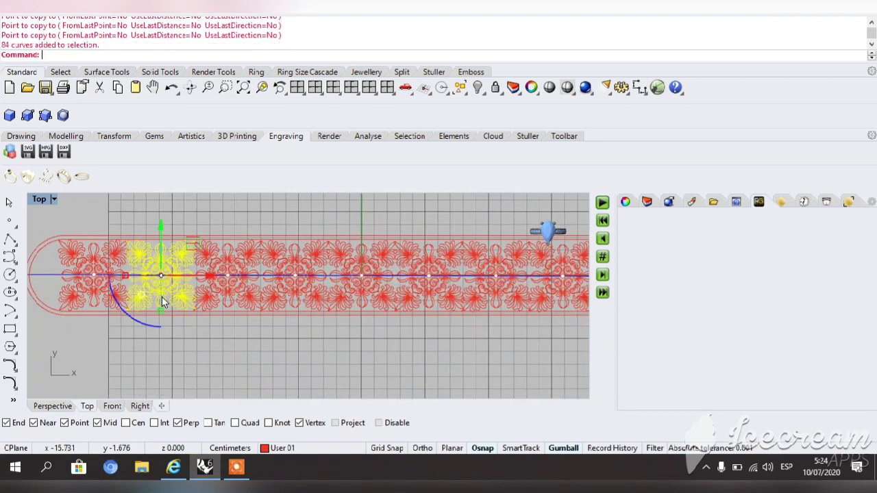
key(Escape)
scroll(281, 308, down, 3)
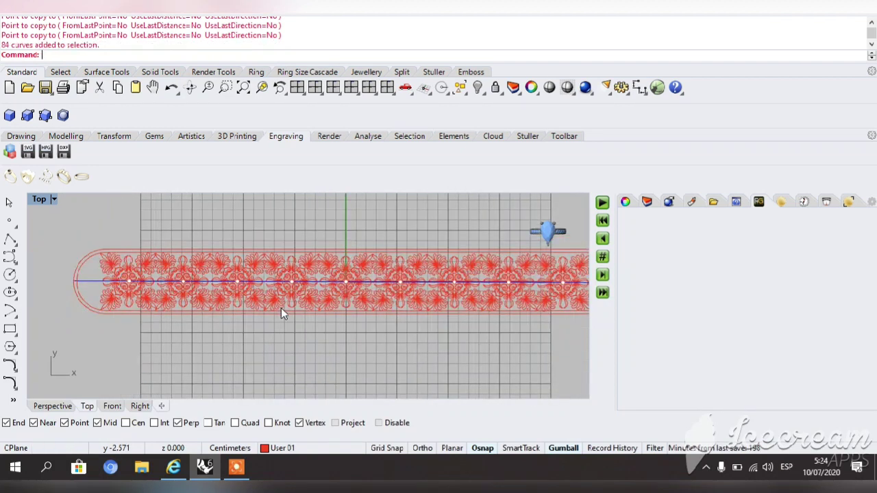
Delete the group of division points along the band's centerline
click(160, 292)
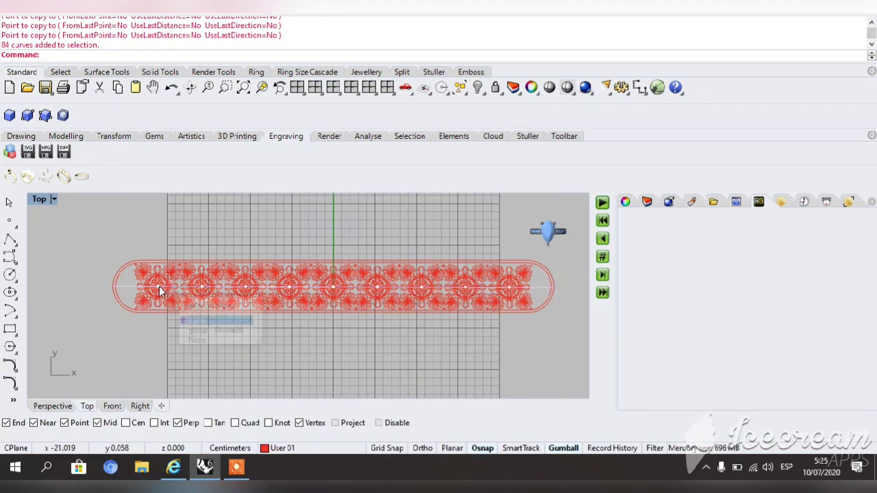
key(Return)
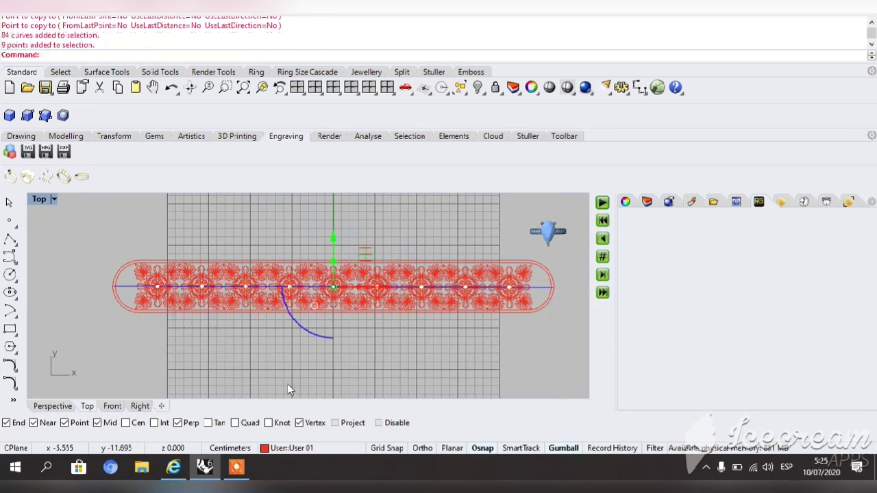
key(Delete)
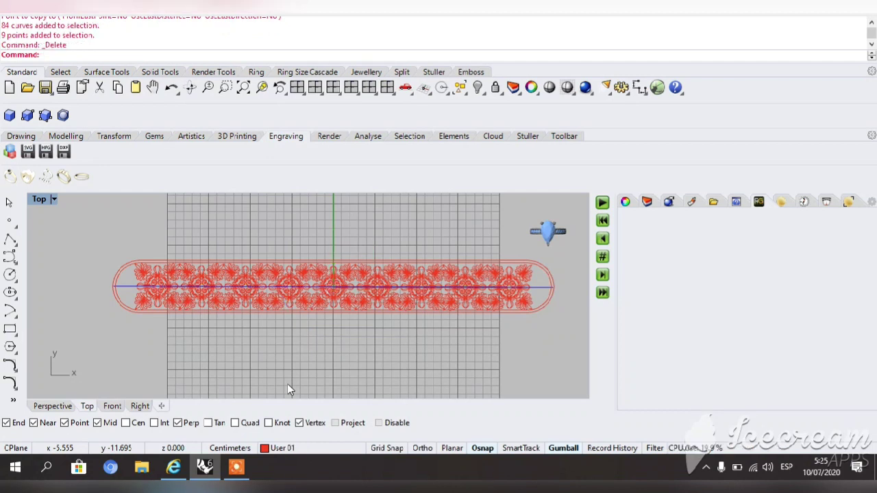
Delete the inner of the two rounded outlines around the ornament row
scroll(155, 311, up, 2)
scroll(155, 311, up, 1)
click(166, 290)
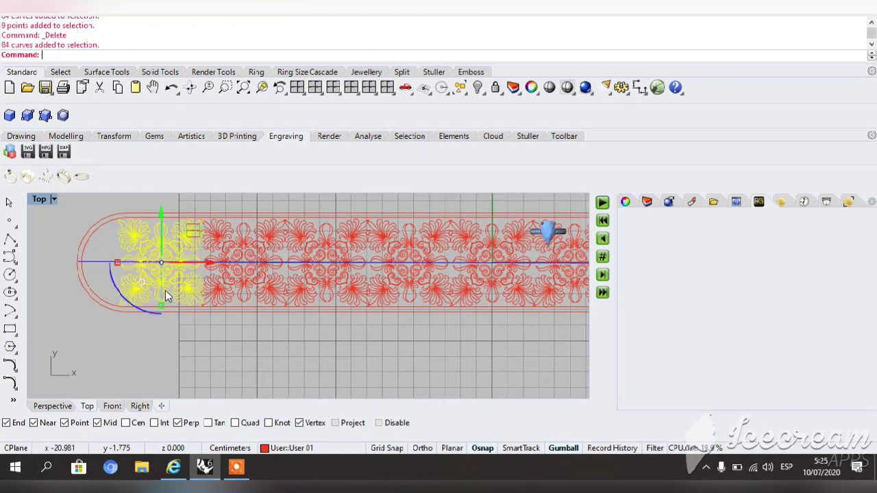
click(334, 354)
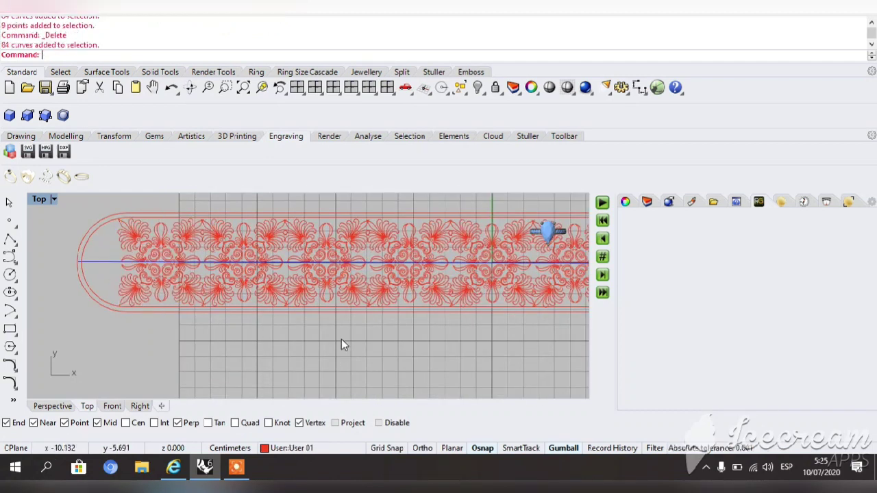
click(316, 310)
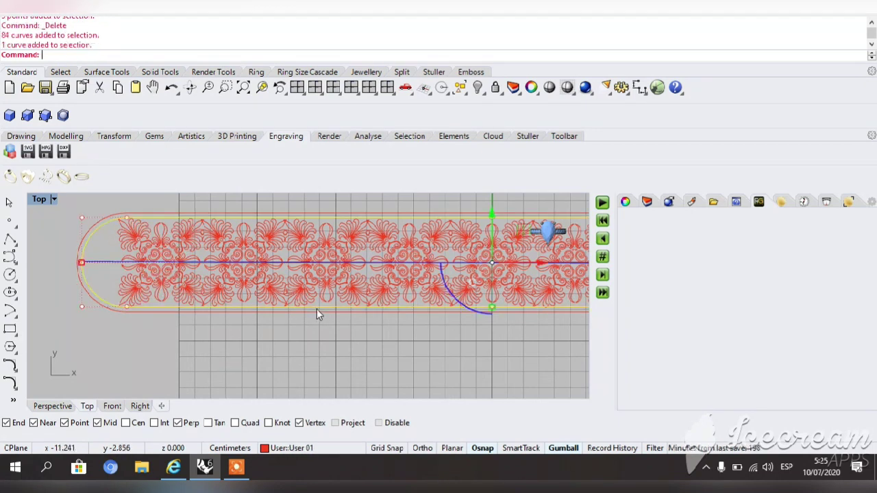
key(Delete)
Extrude the remaining rounded band outline straight into a solid, to one side only, with a distance of 0.3 cm
click(317, 312)
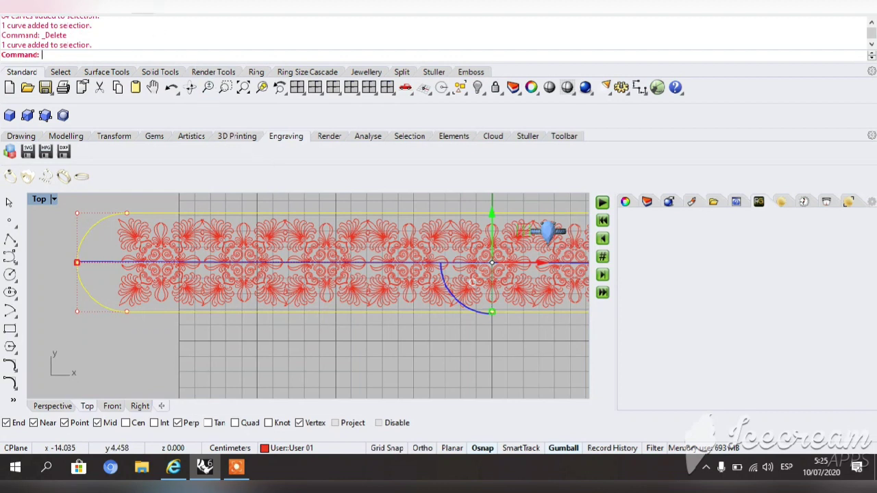
click(144, 7)
mouse_move(267, 235)
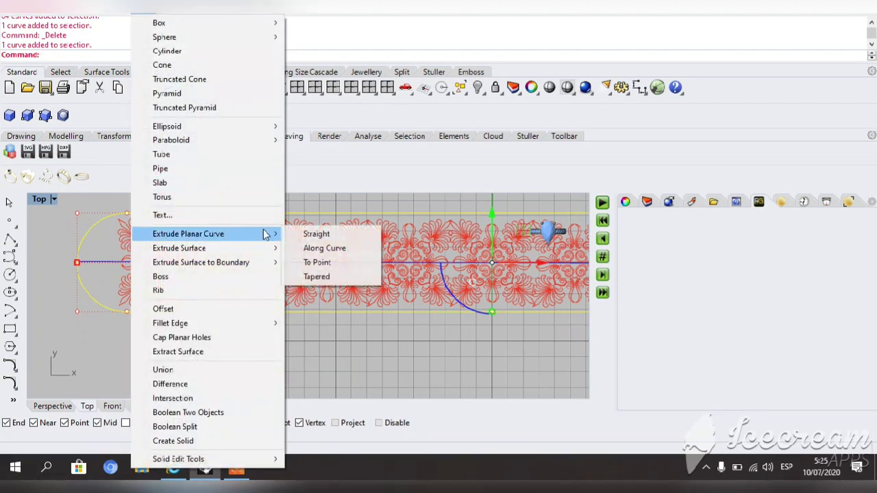
click(314, 234)
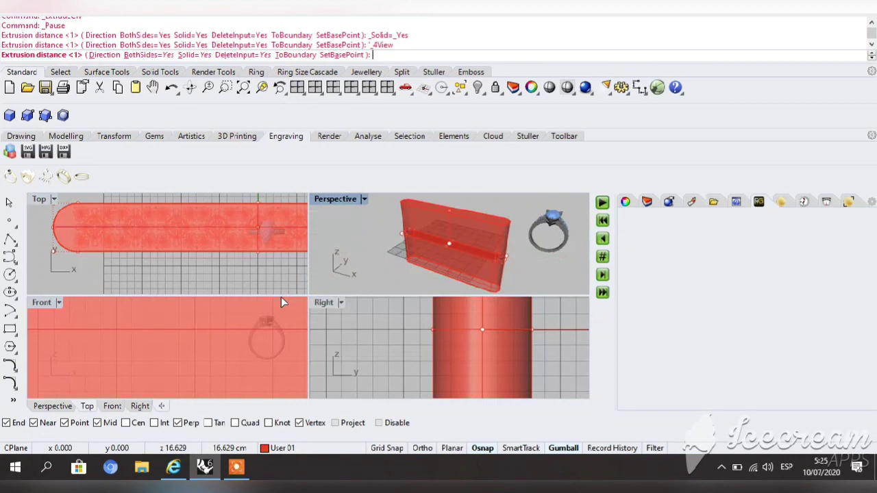
click(144, 56)
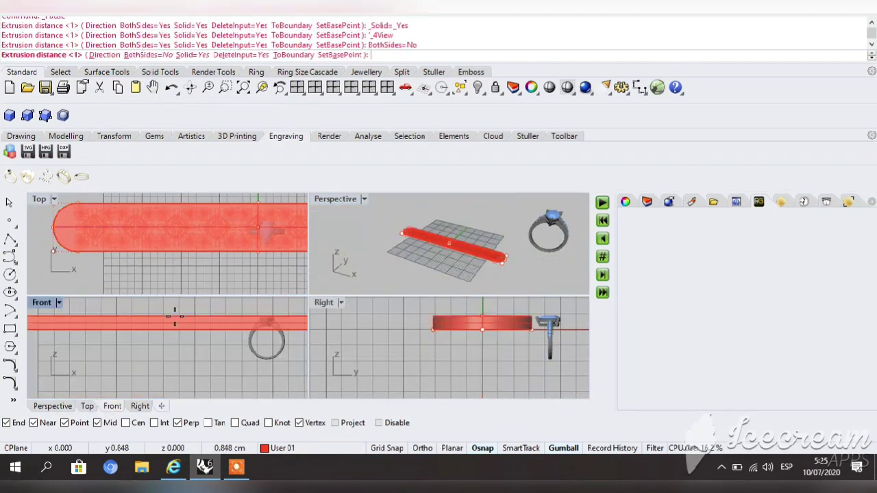
text(0.)
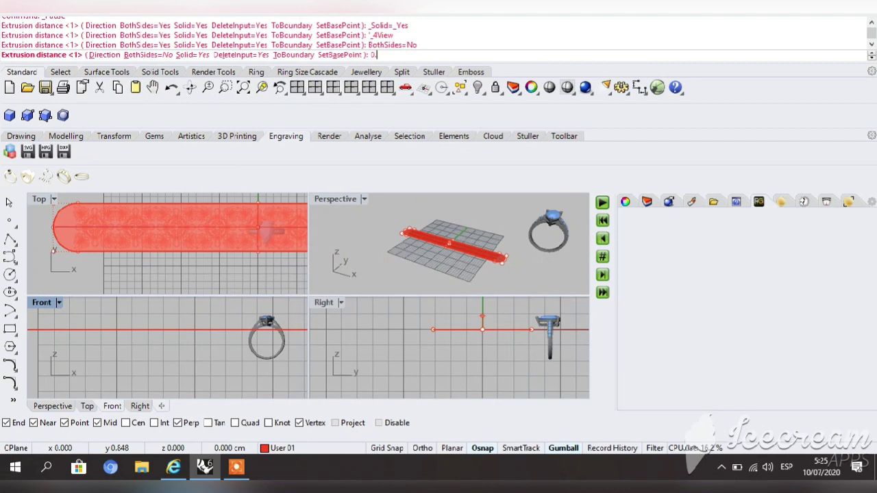
text(5)
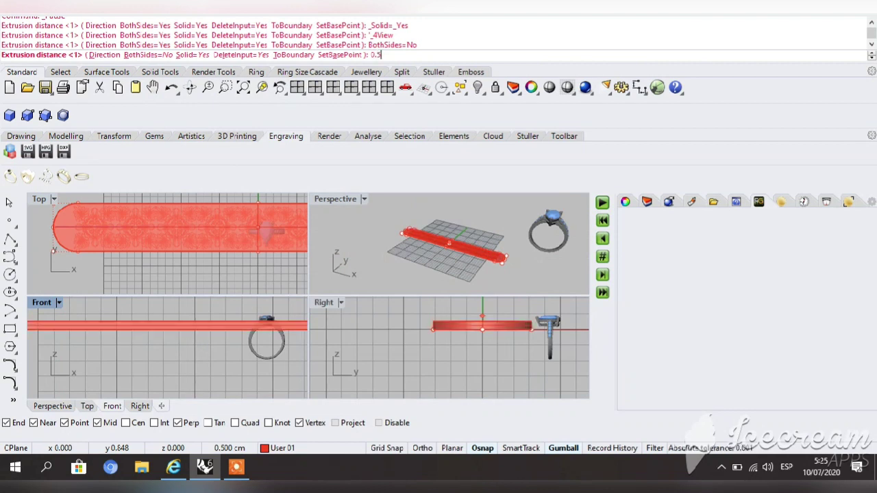
key(BackSpace)
text(3)
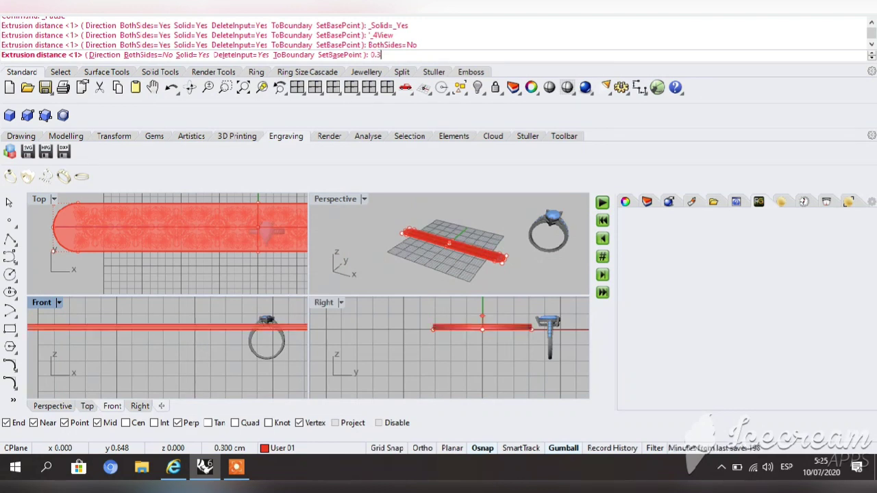
key(Return)
Maximize the Top view and move the extruded band to layer User 04
double_click(38, 199)
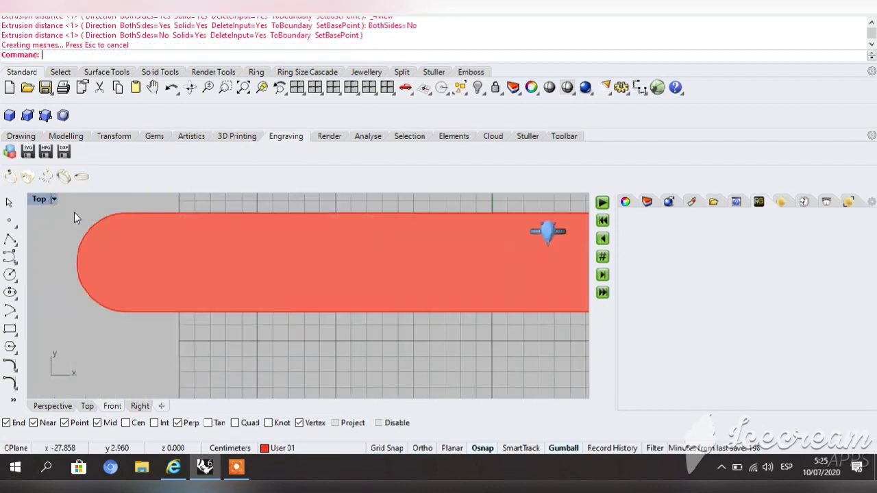
click(54, 199)
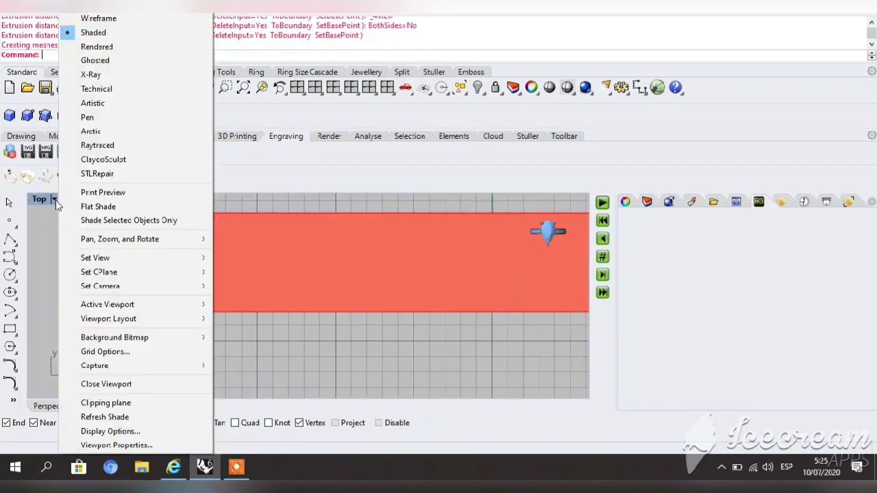
click(325, 379)
click(298, 310)
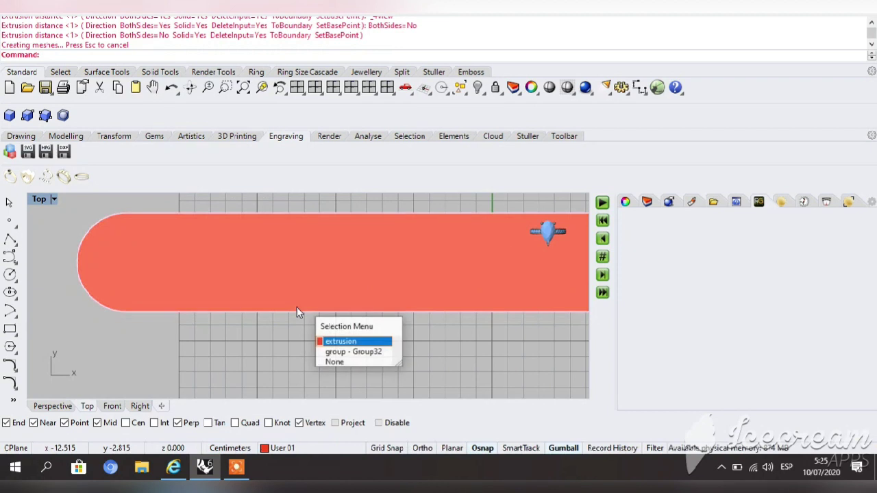
click(337, 341)
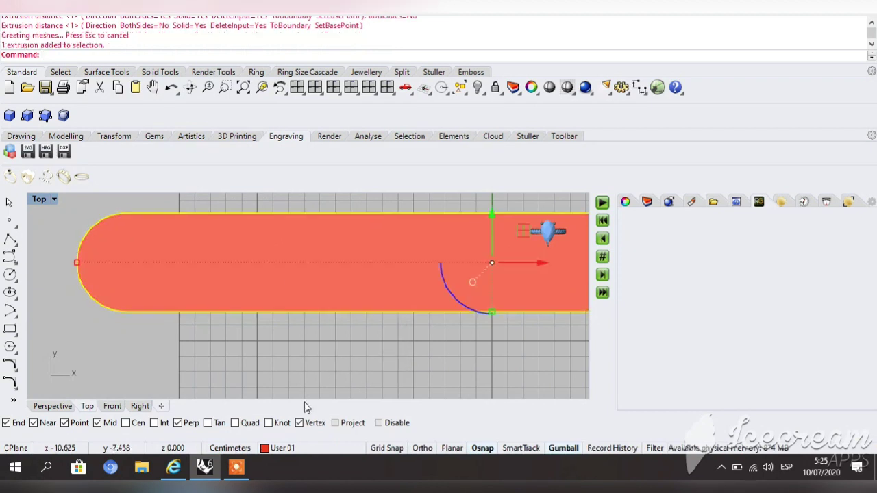
click(275, 452)
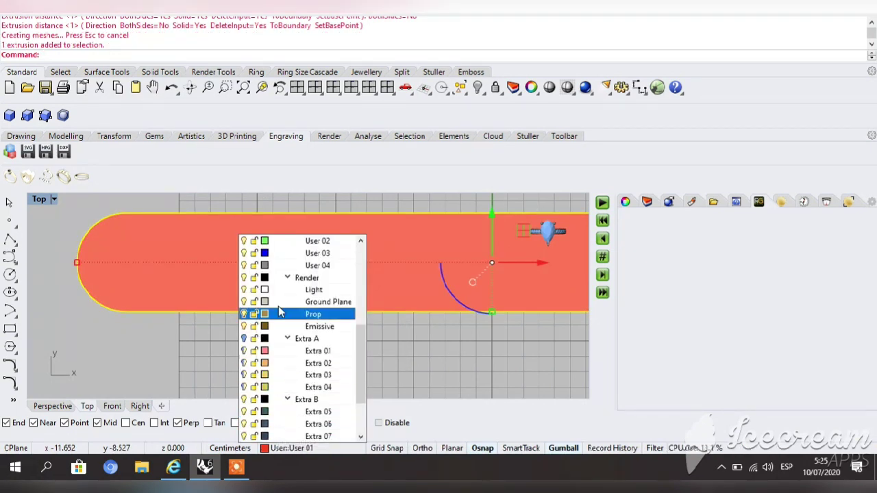
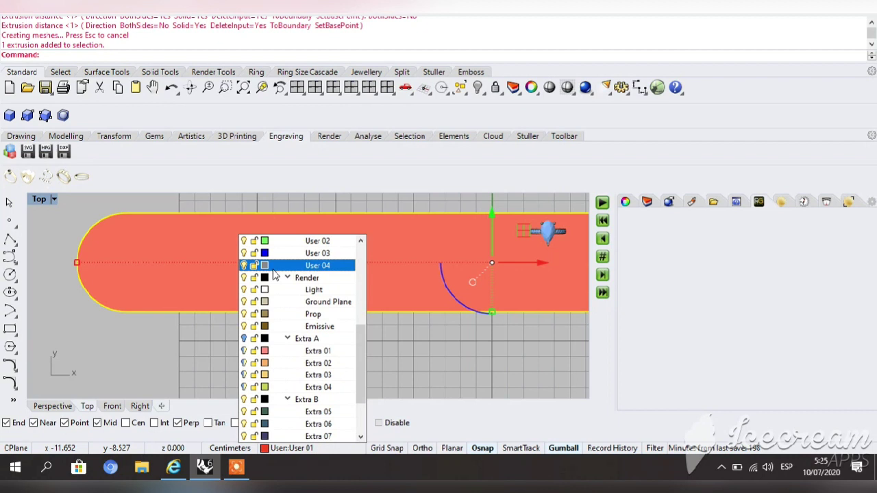
right_click(274, 268)
click(336, 291)
click(352, 353)
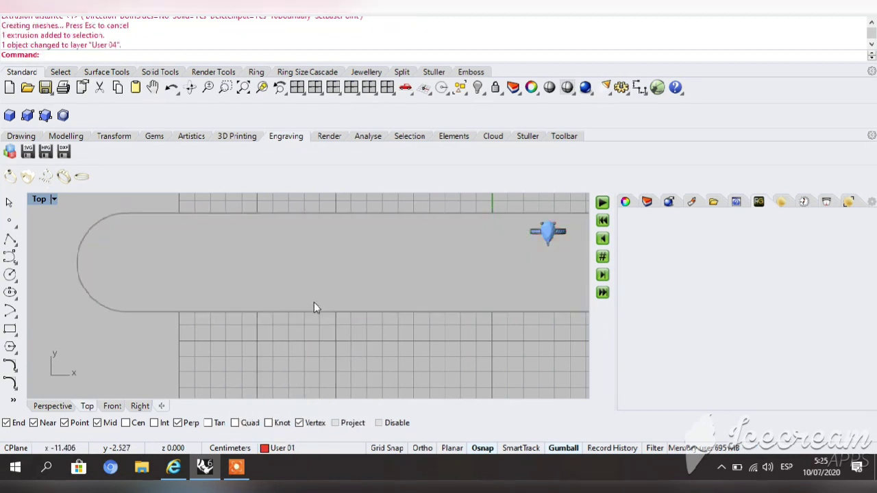
key(Return)
click(304, 312)
click(340, 358)
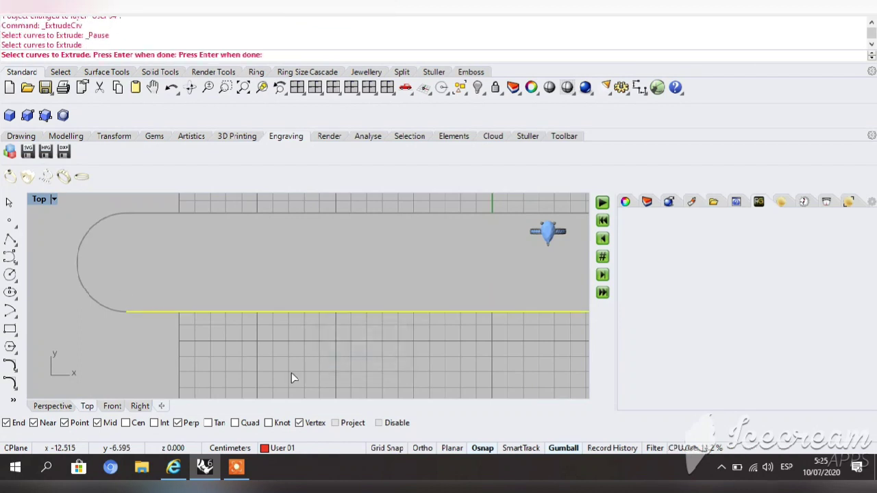
key(Return)
Make Extra 10 the current layer and move the extruded rounded band onto it
click(125, 302)
click(171, 333)
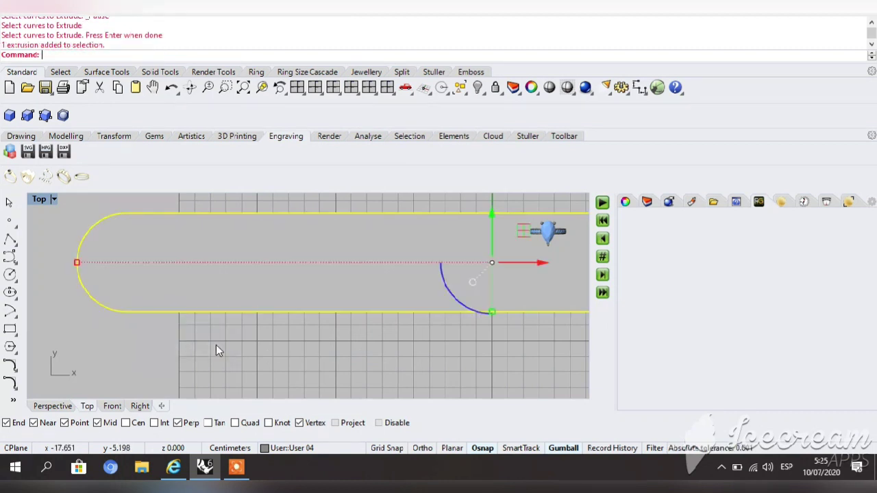
click(265, 448)
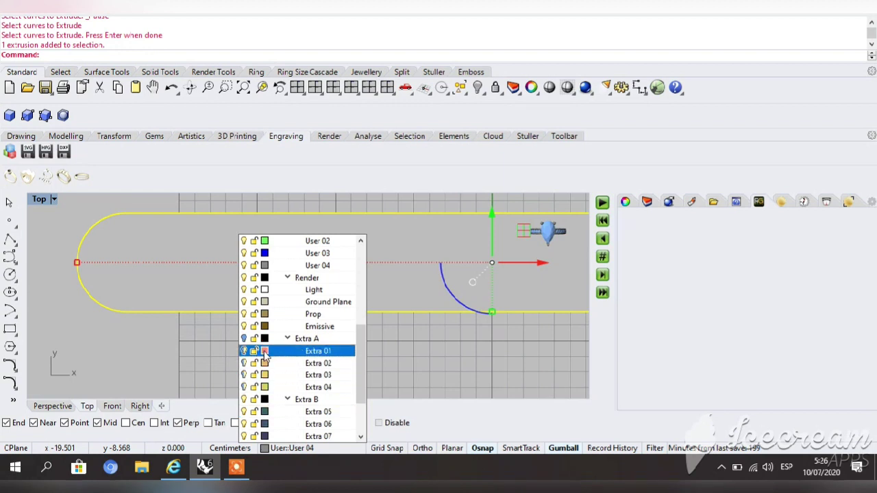
scroll(265, 351, down, 2)
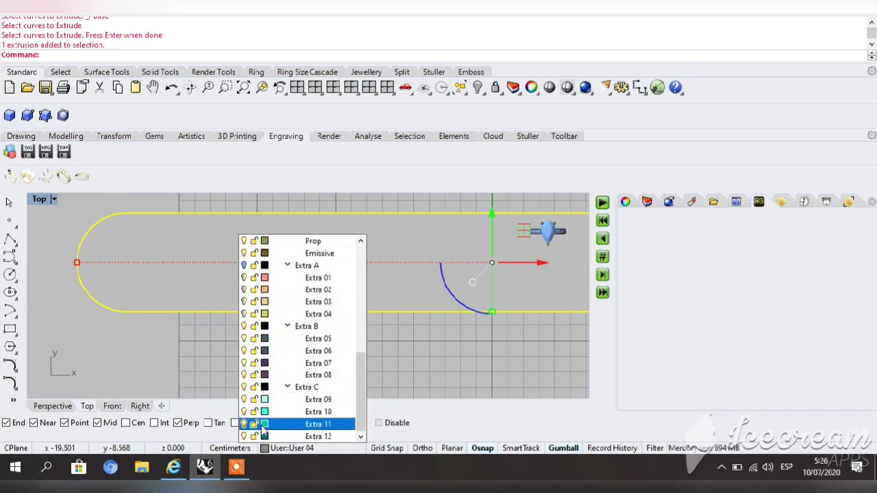
click(287, 414)
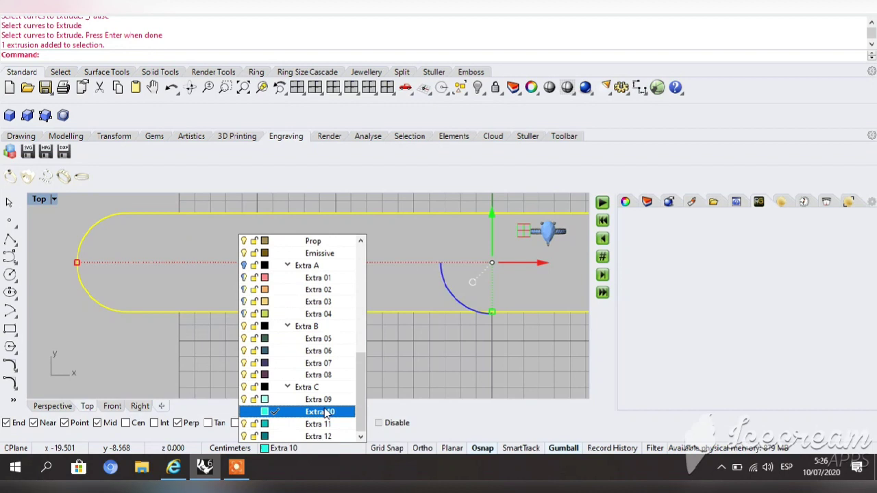
right_click(277, 416)
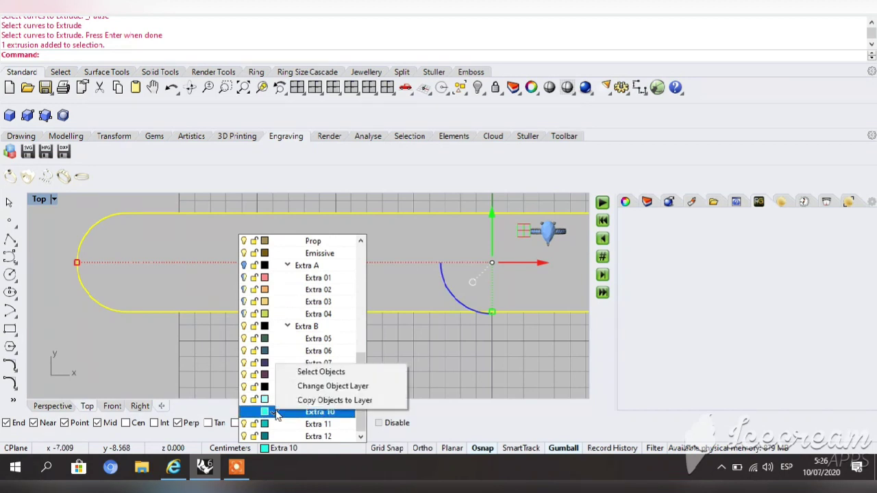
click(332, 386)
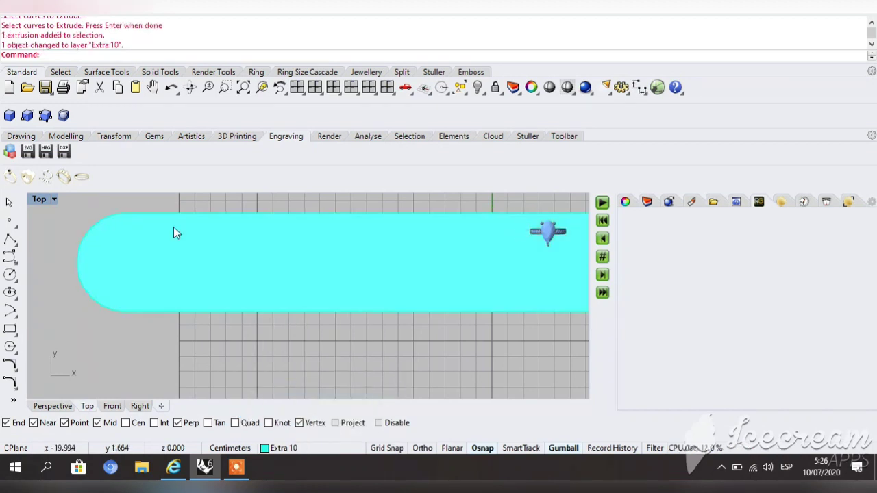
Set the Top view's display mode to Ghosted so the ornament curves show through the band
click(55, 199)
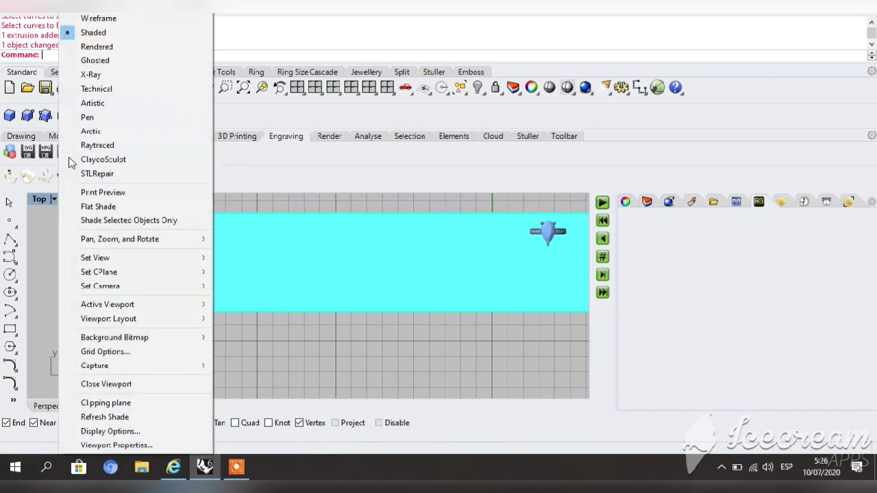
click(95, 61)
scroll(376, 250, down, 2)
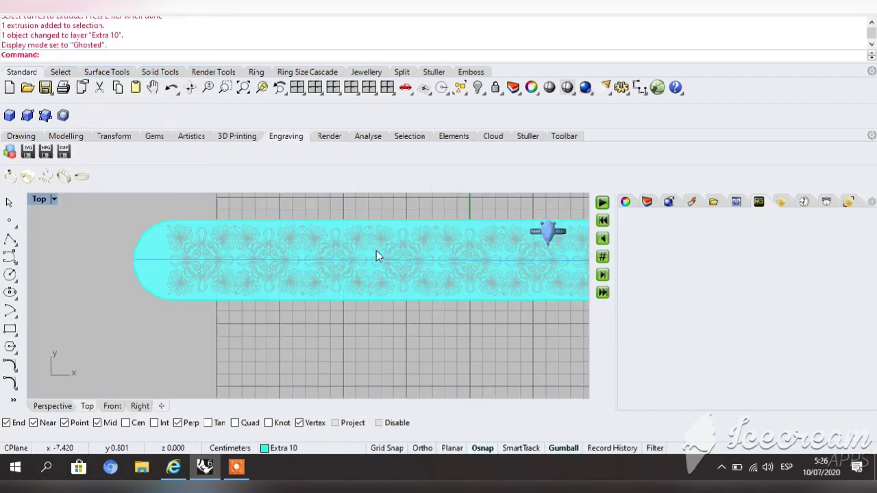
scroll(387, 255, up, 3)
Move the band's centerline curve upward in Y to the band's upper straight edge
click(371, 262)
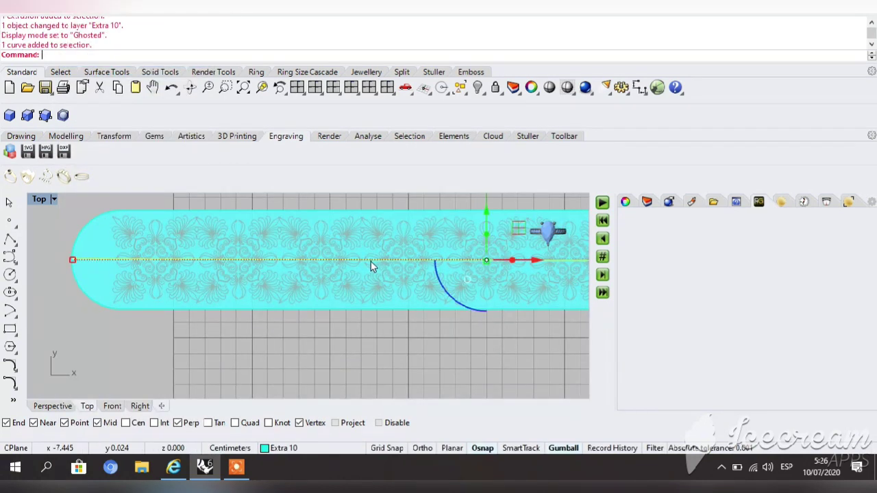
click(152, 87)
drag(384, 322, 428, 329)
key(Escape)
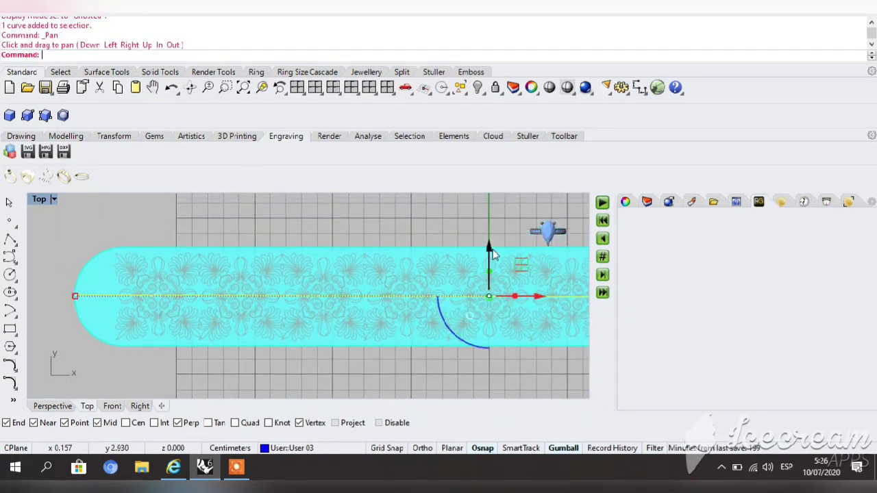
click(488, 247)
key(Return)
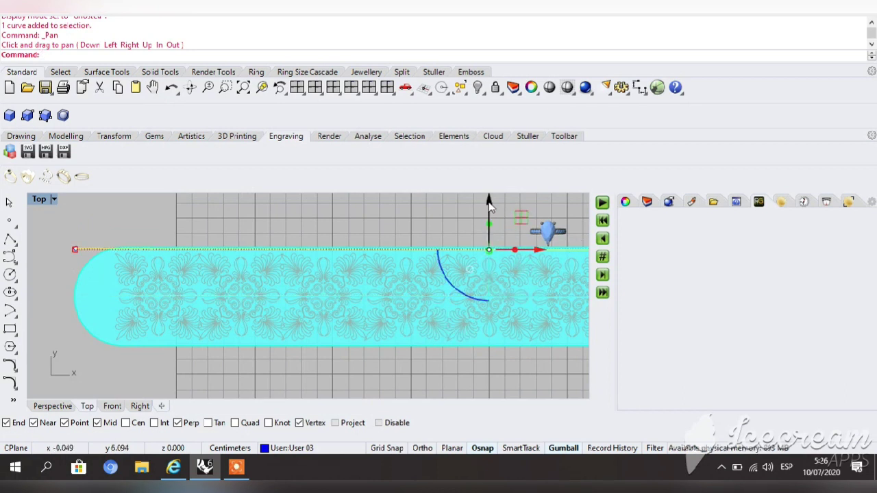
Try moving the centerline curve a further 1 cm upward in Y, and undo that move
click(490, 204)
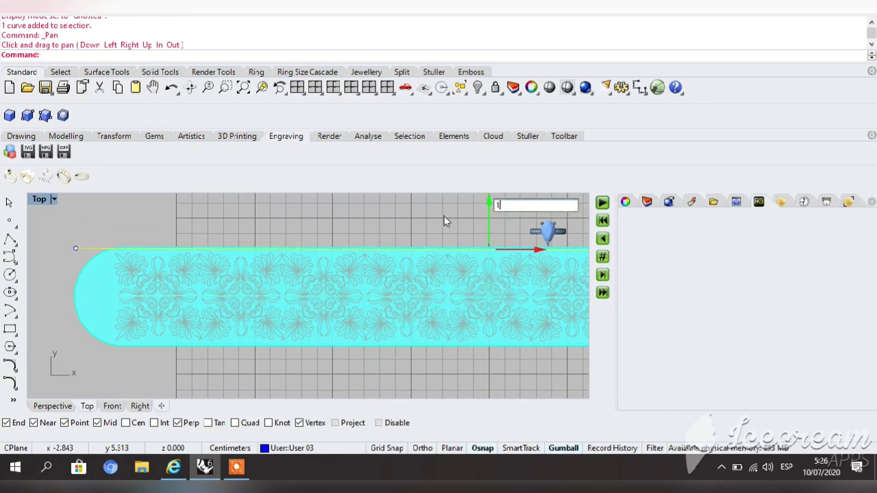
text(1)
key(Return)
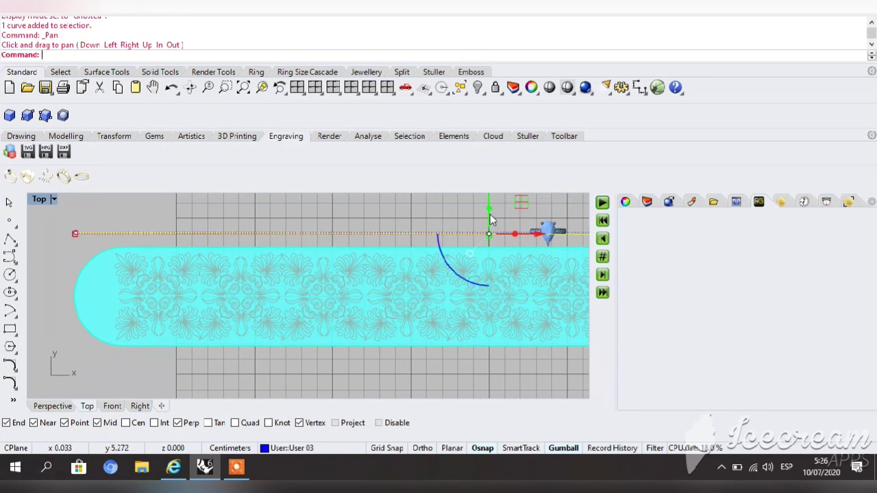
key(ctrl+z)
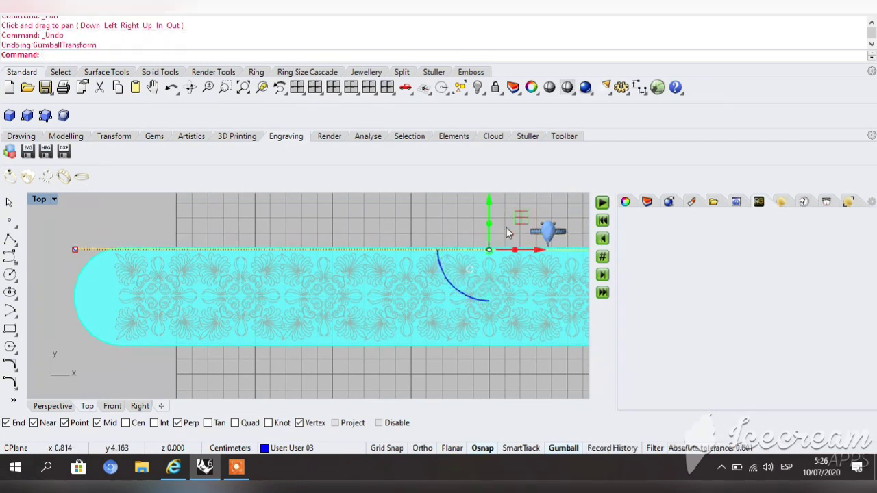
Scale the moved centerline curve with Scale1D, using a base point above the band and two reference points below it
text(Scale)
key(Down)
key(Return)
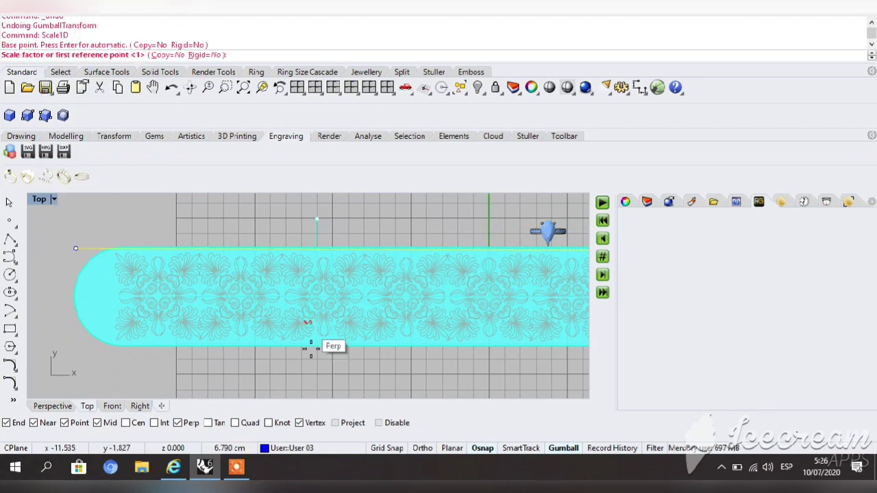
click(313, 376)
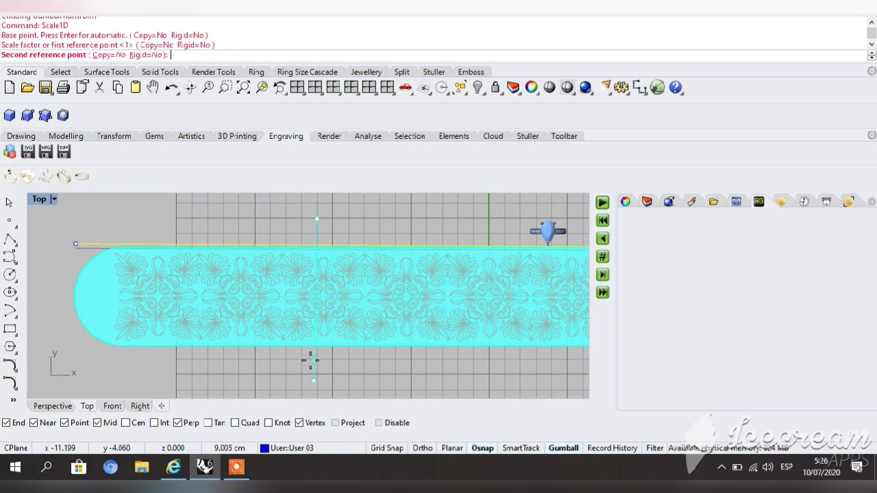
click(310, 360)
click(374, 366)
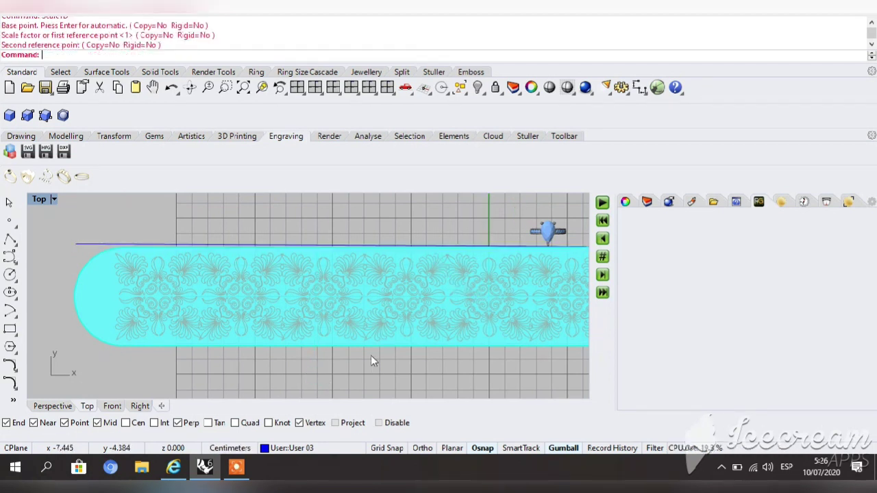
click(475, 244)
click(267, 451)
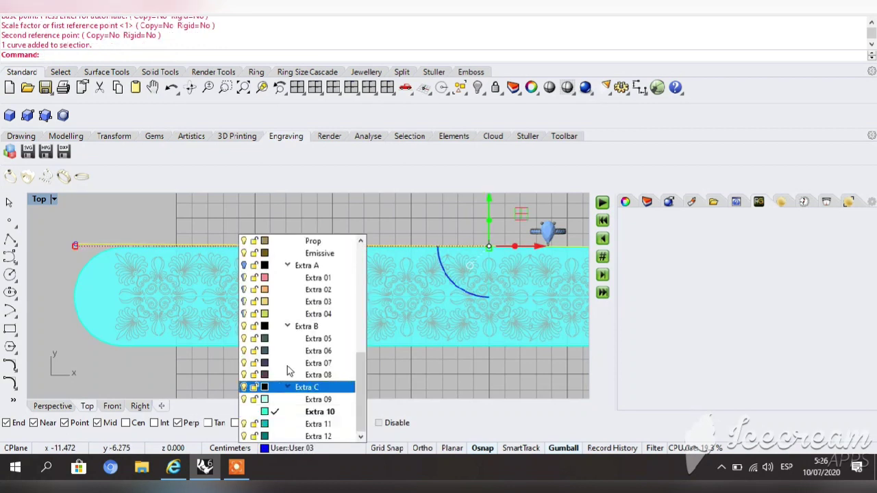
scroll(279, 355, up, 4)
scroll(279, 354, up, 5)
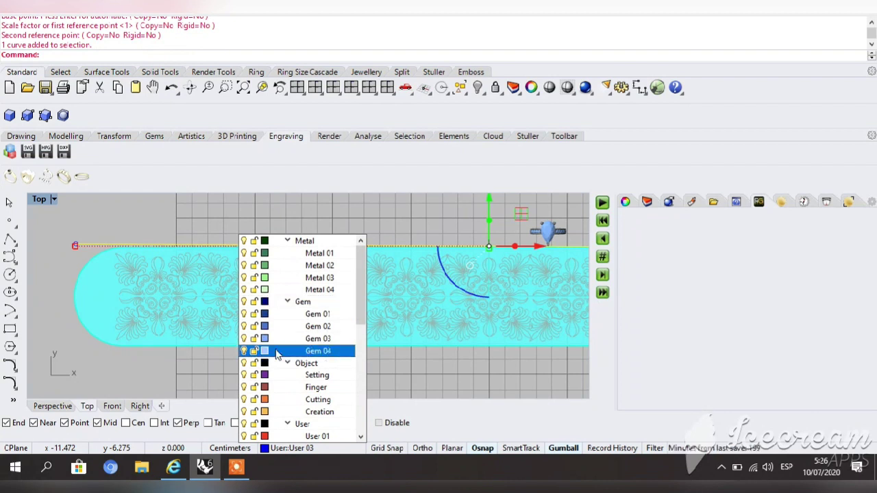
scroll(280, 362, down, 5)
scroll(274, 380, up, 5)
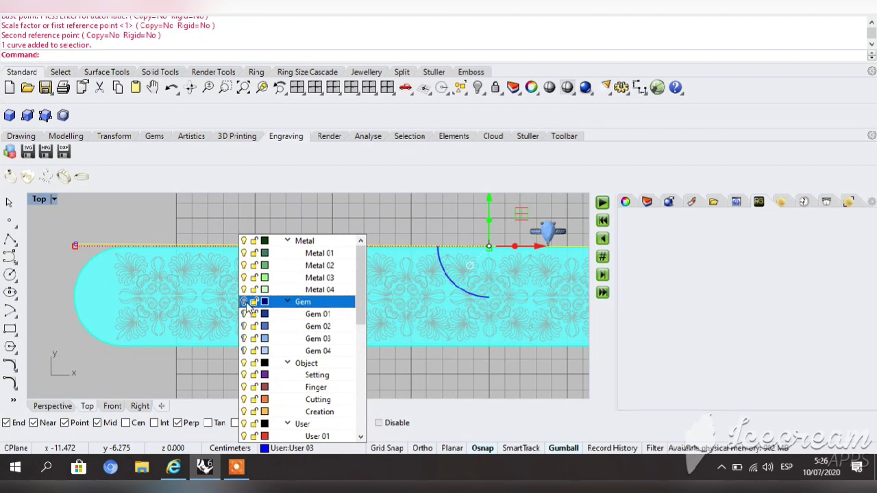
scroll(280, 368, down, 5)
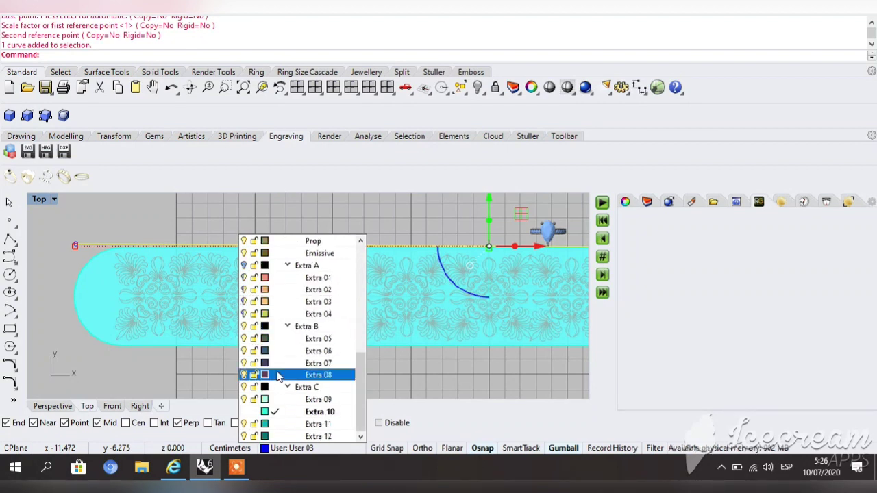
scroll(278, 373, up, 5)
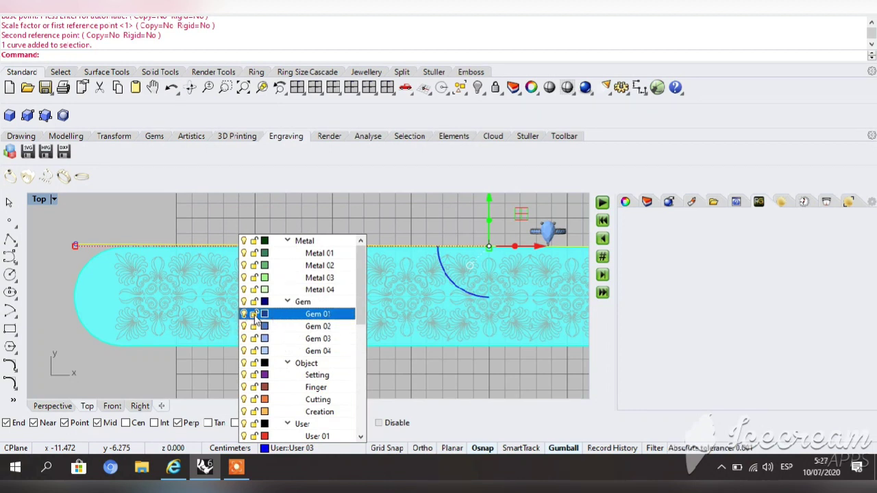
click(418, 245)
click(413, 244)
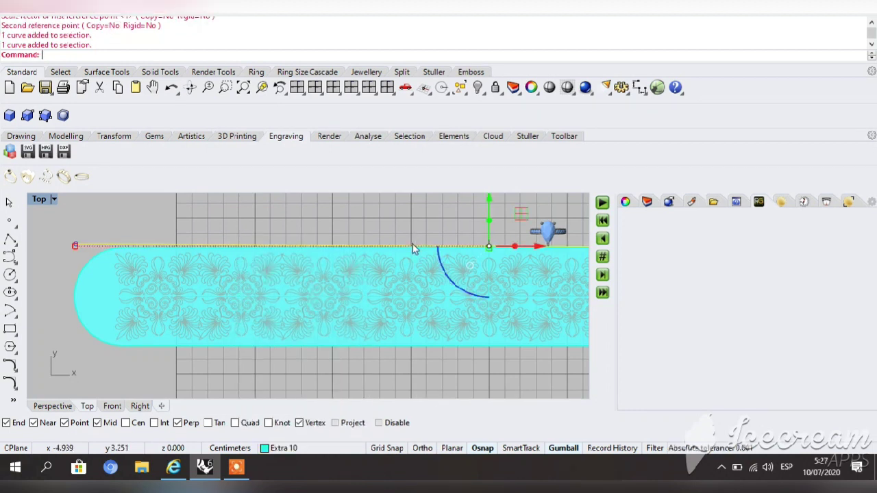
click(270, 449)
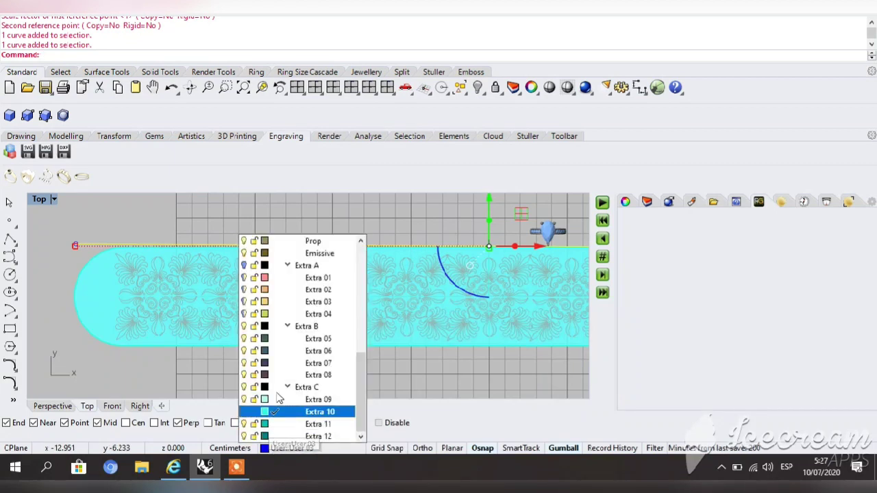
scroll(292, 336, up, 8)
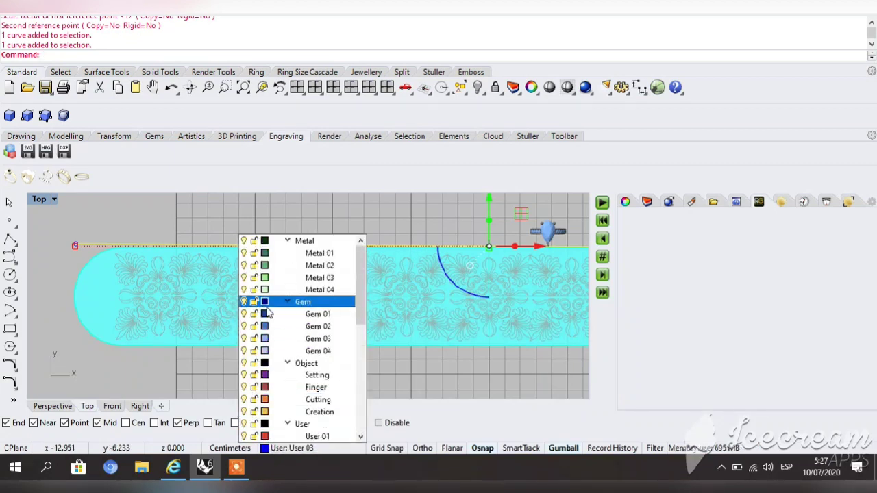
click(244, 302)
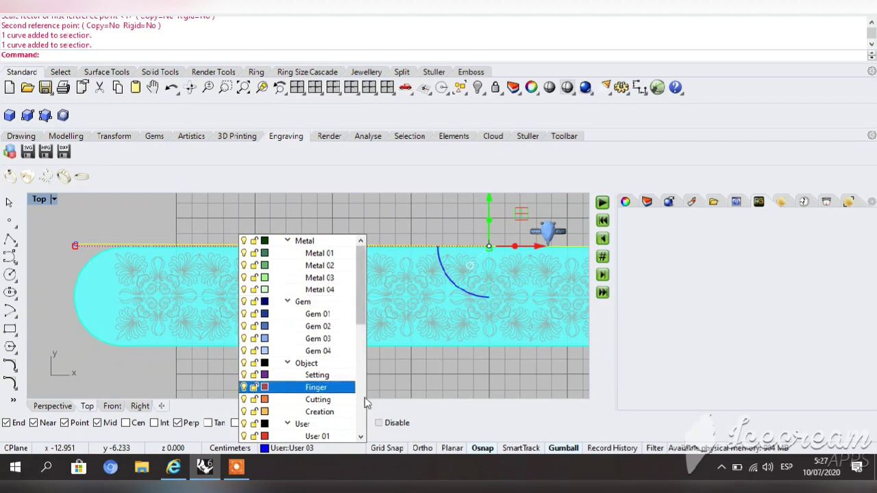
scroll(313, 405, down, 6)
key(Escape)
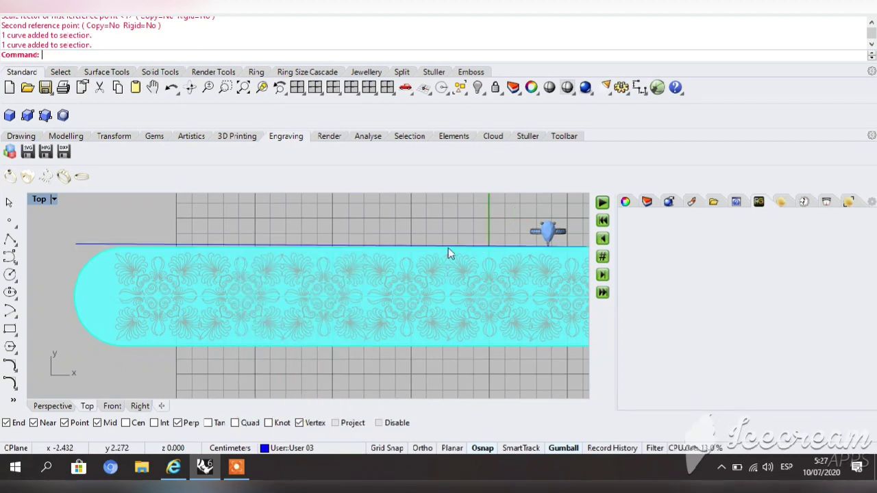
Hide the blue line curve lying along the band's upper edge
click(455, 250)
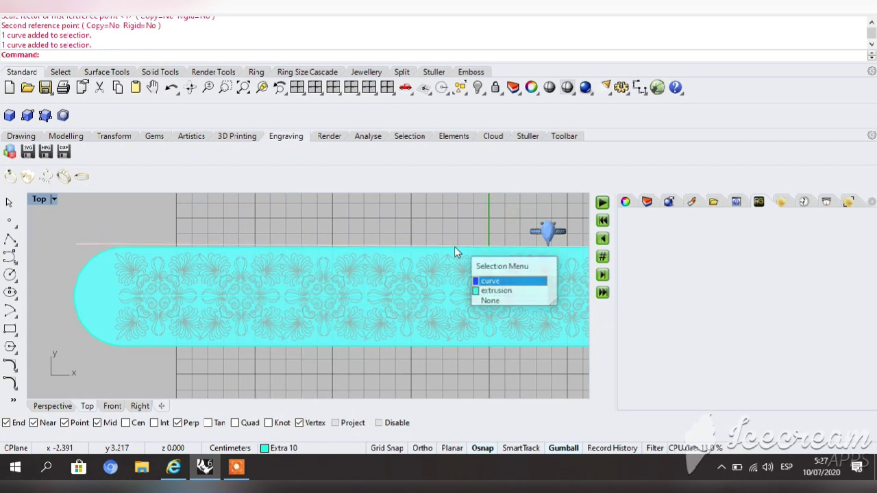
click(495, 282)
click(477, 88)
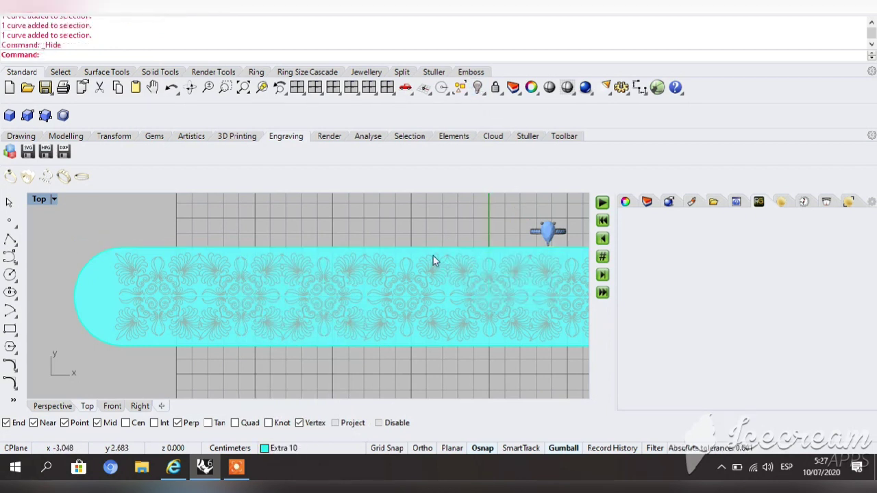
Extrude the first floral ornament group at the band's rounded end straight into a solid, to one side only, with all four views shown
scroll(254, 294, up, 4)
click(147, 306)
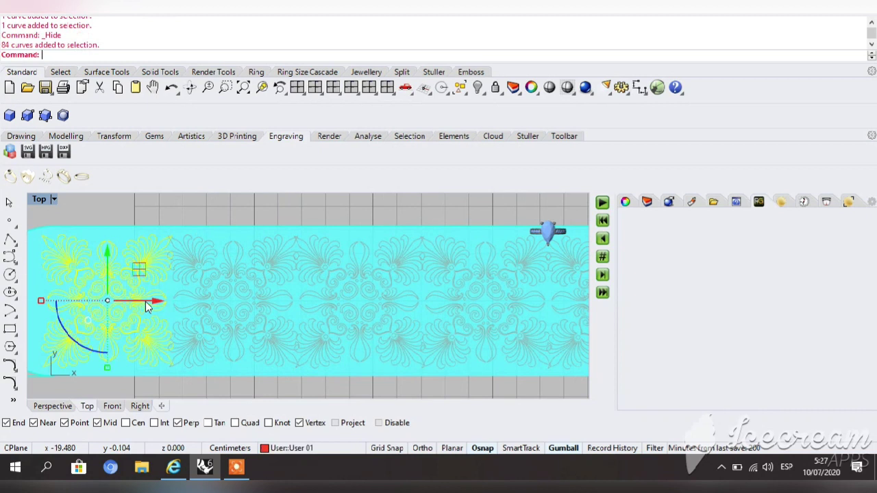
scroll(146, 304, down, 3)
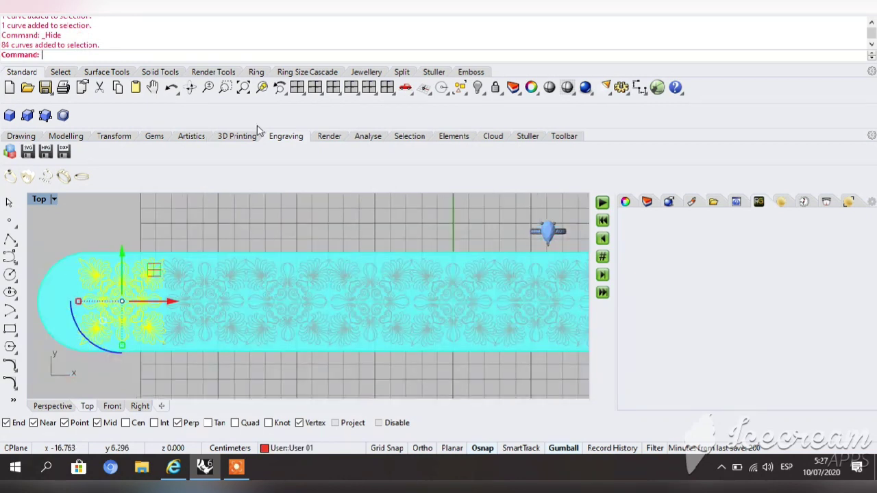
click(144, 7)
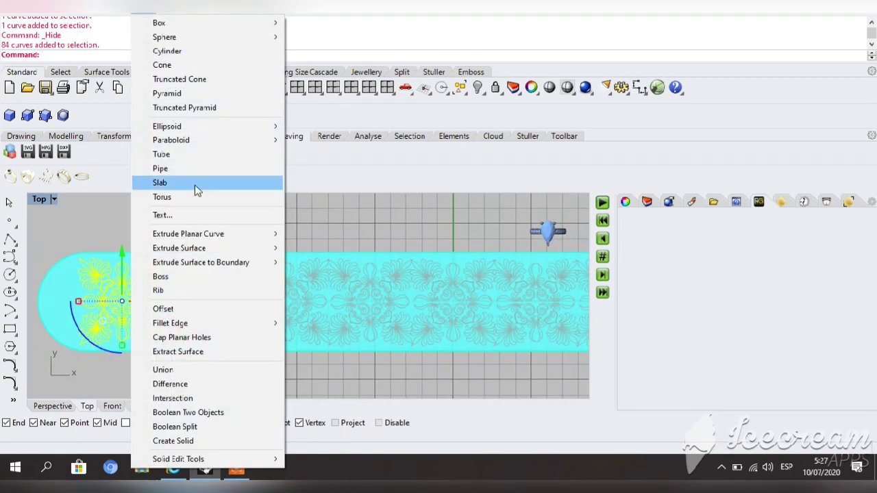
mouse_move(205, 233)
click(309, 232)
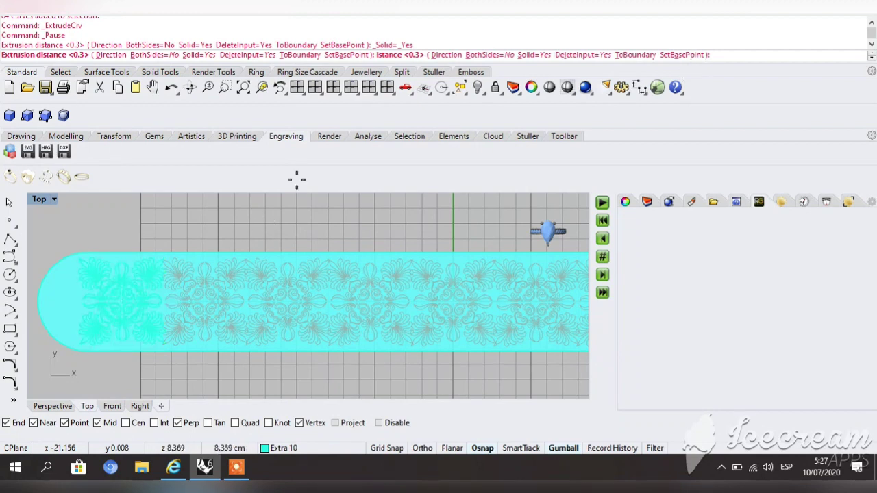
click(304, 92)
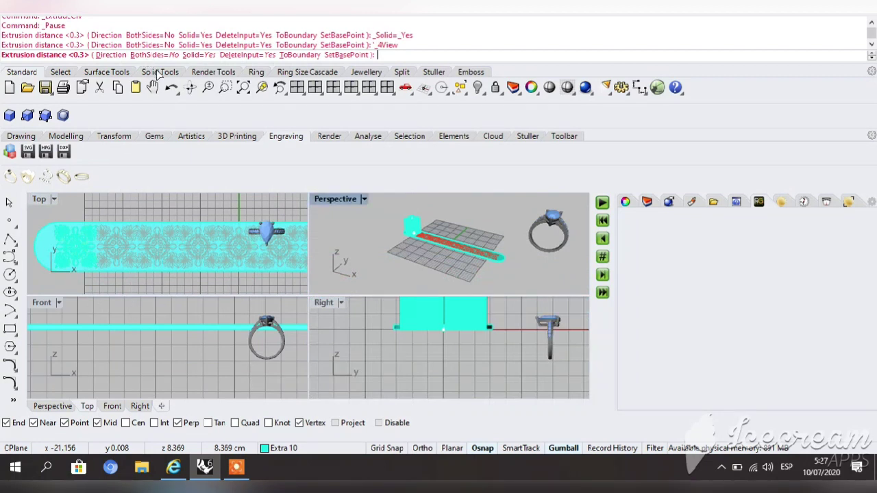
key(Return)
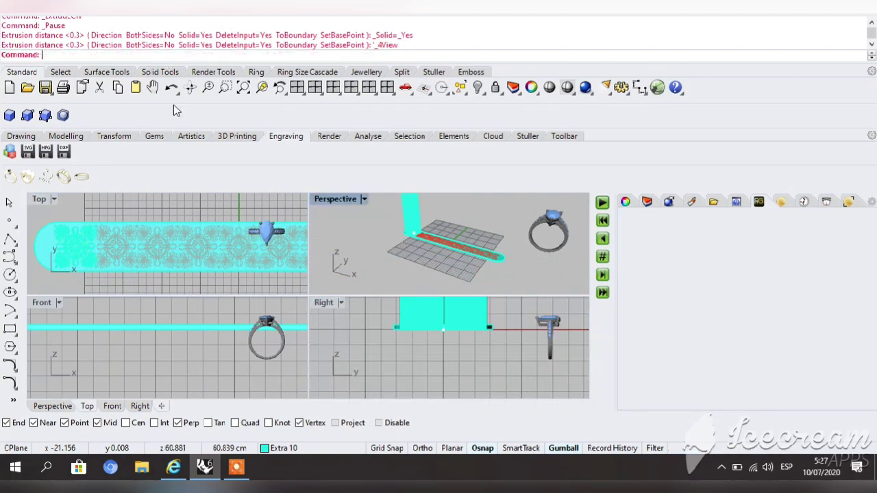
Extrude the first floral ornament group 1 cm to both sides as a solid
key(Return)
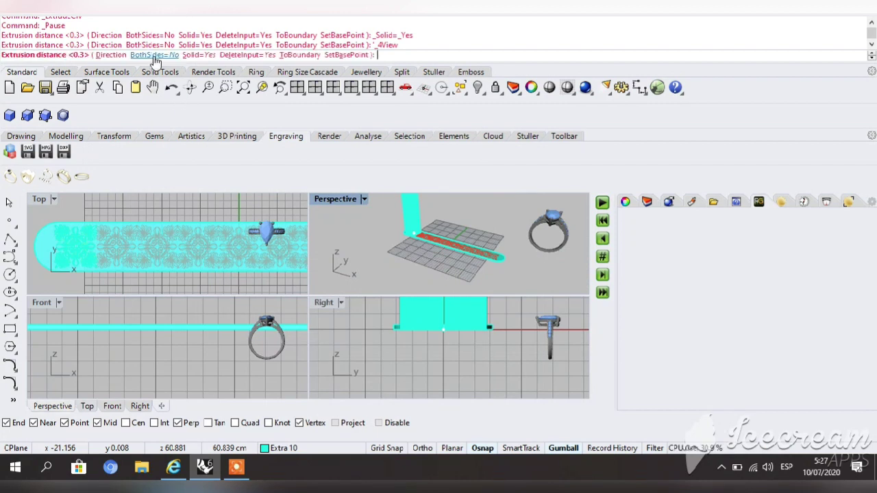
click(157, 55)
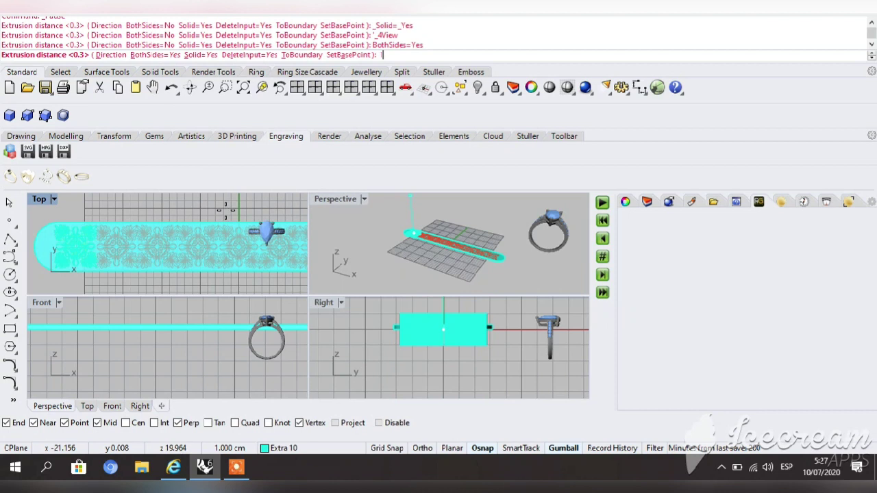
text(1)
key(Return)
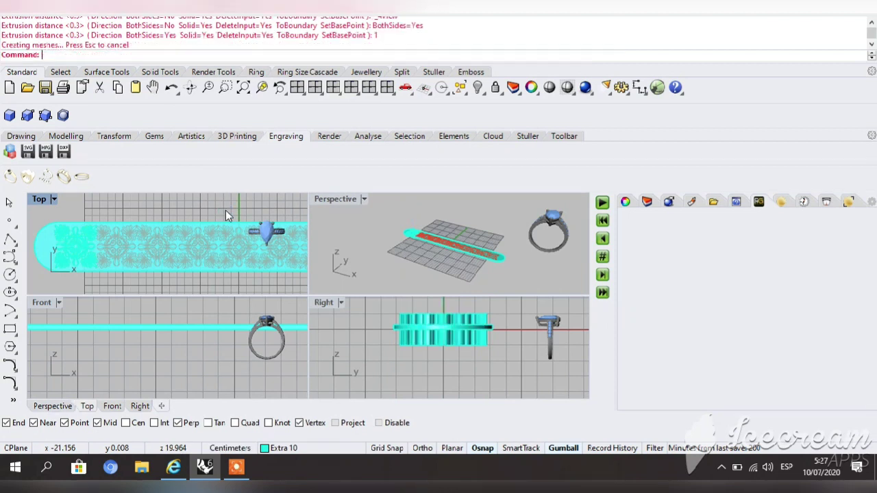
Start a Boolean difference in the maximized Top view, with the rounded band solid as the object to subtract from
double_click(47, 198)
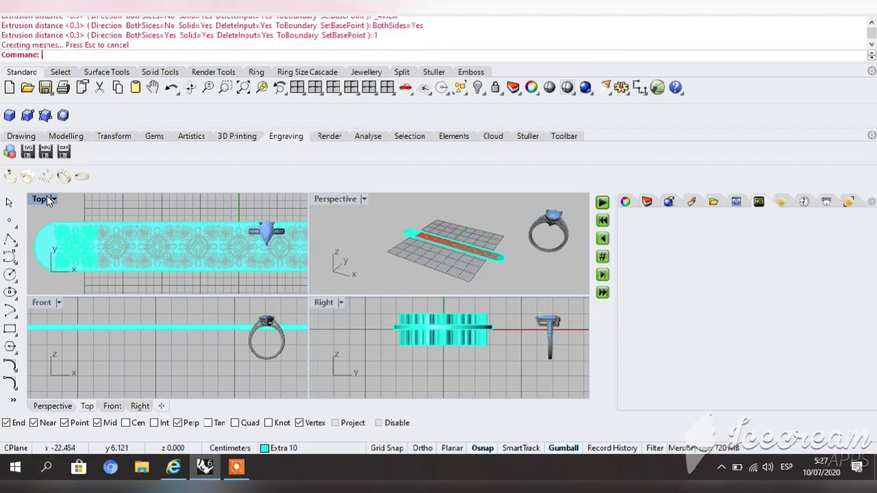
click(154, 87)
drag(287, 219, 331, 215)
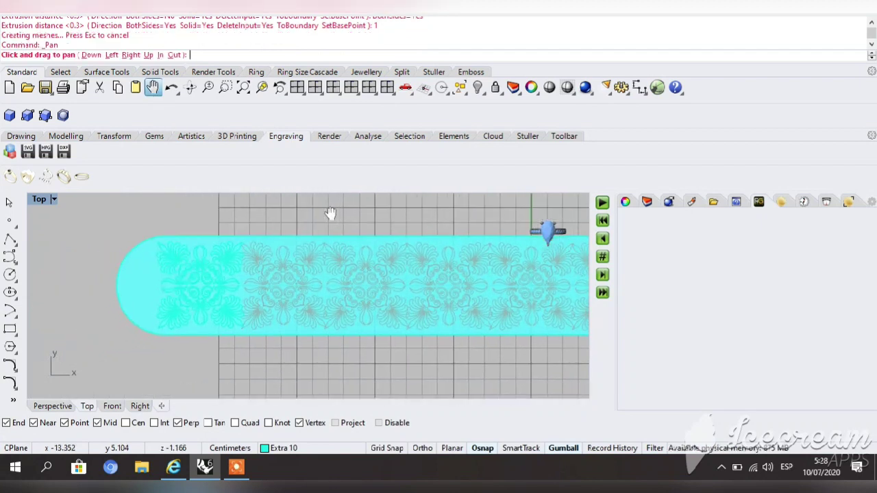
click(159, 73)
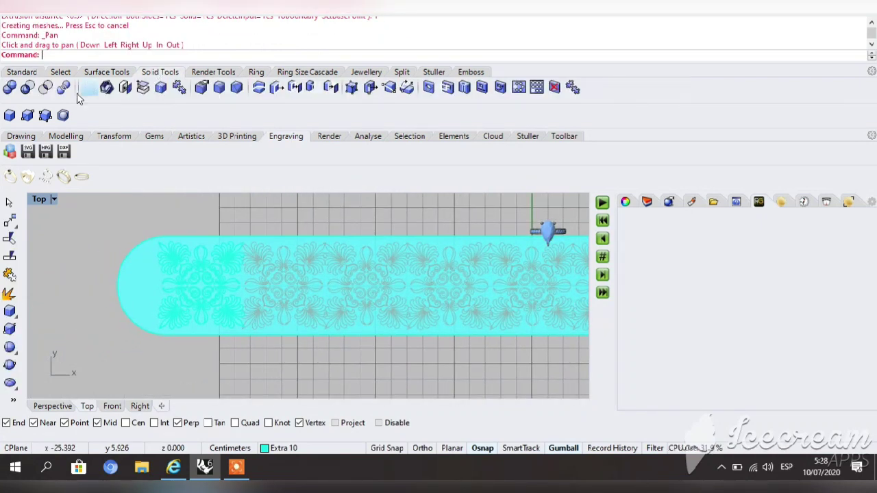
click(26, 89)
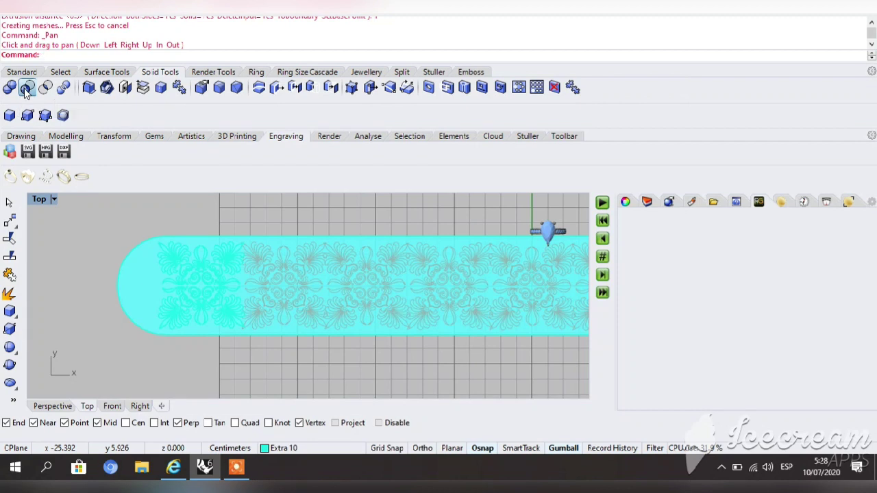
click(143, 293)
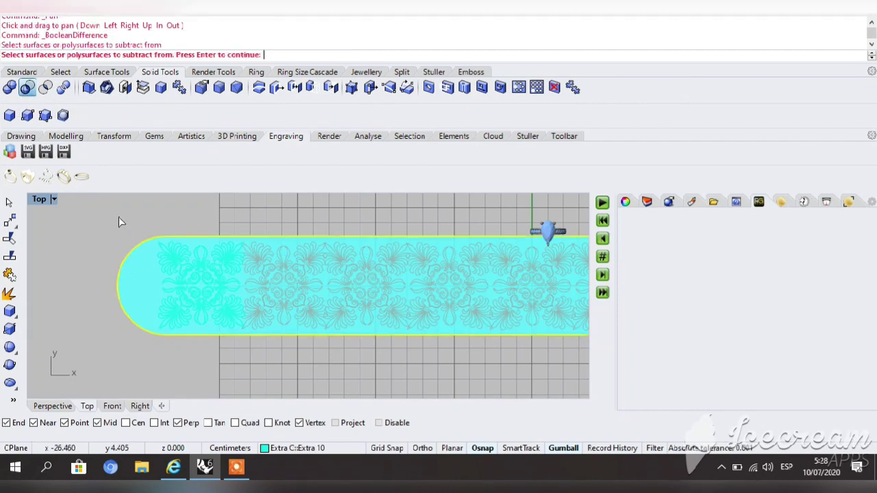
key(Return)
Subtract all extruded pieces of the first floral ornament group from the band, including the corner leaves beside the second group
click(204, 278)
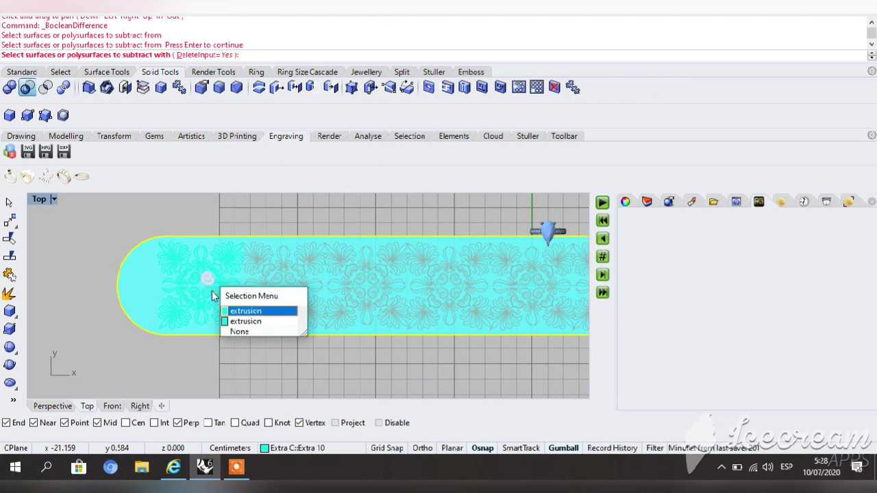
click(240, 322)
drag(133, 218, 241, 361)
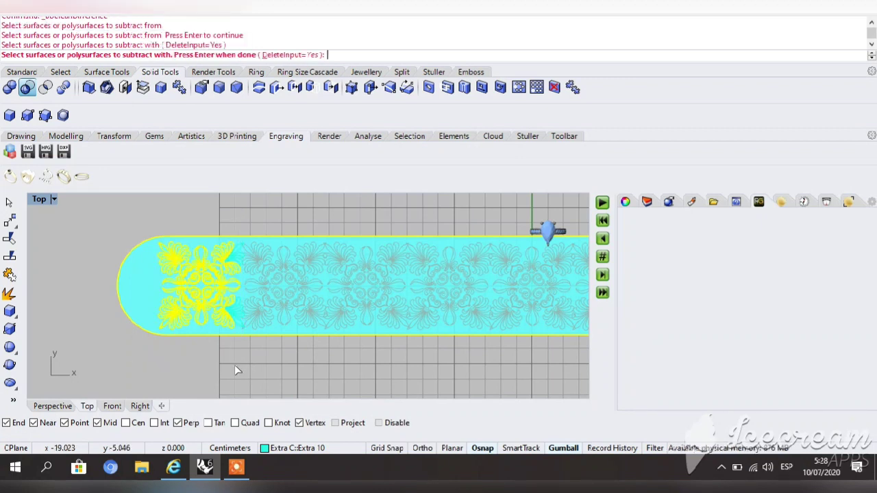
scroll(242, 320, up, 5)
scroll(240, 315, down, 4)
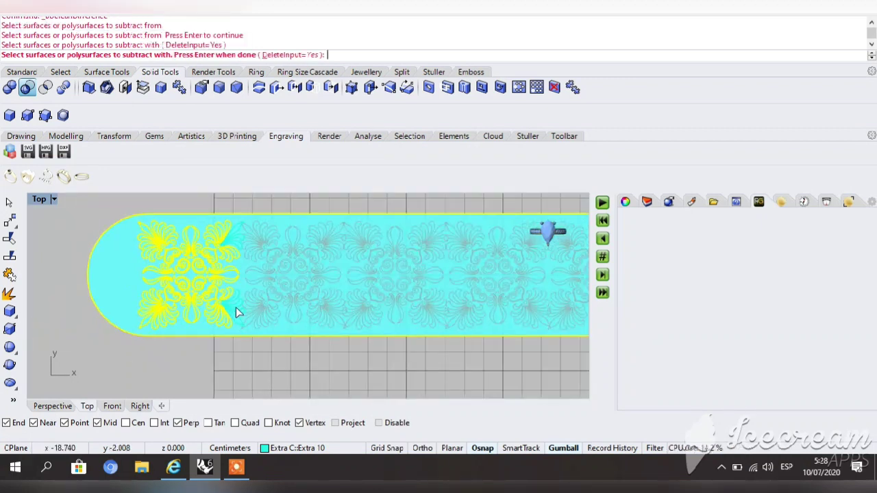
scroll(231, 274, up, 3)
scroll(236, 243, down, 4)
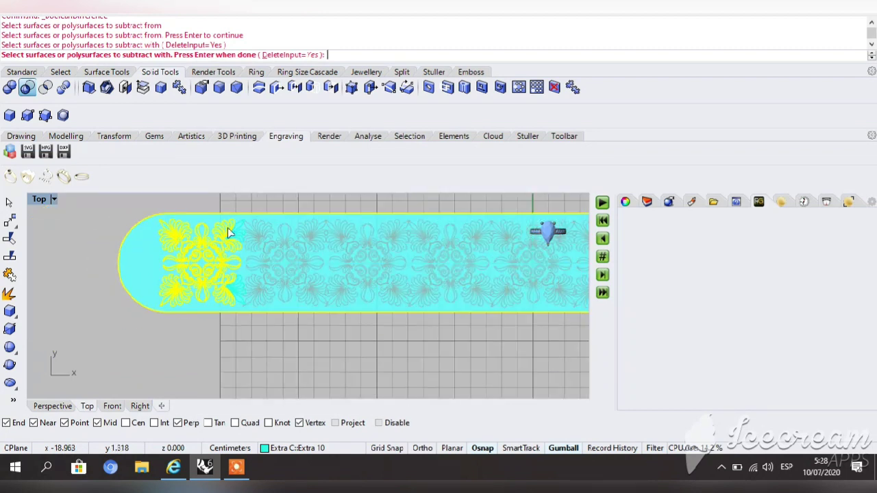
drag(214, 203, 240, 264)
scroll(230, 296, up, 2)
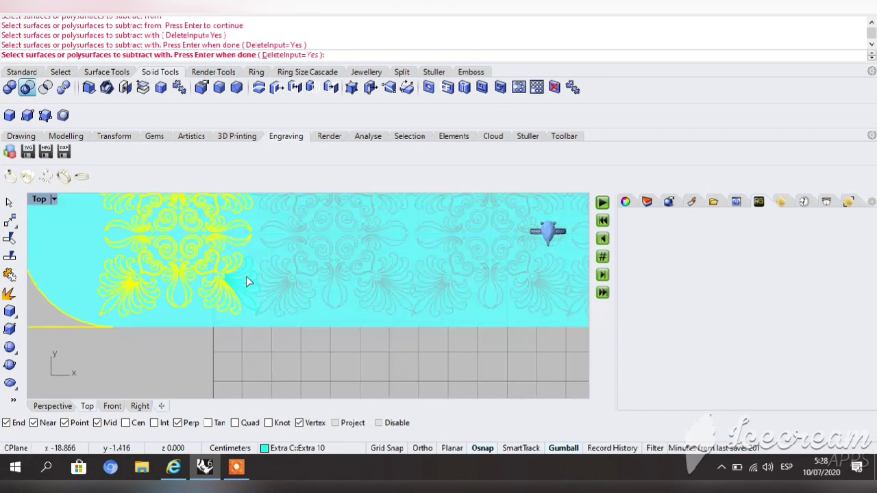
click(246, 276)
click(253, 289)
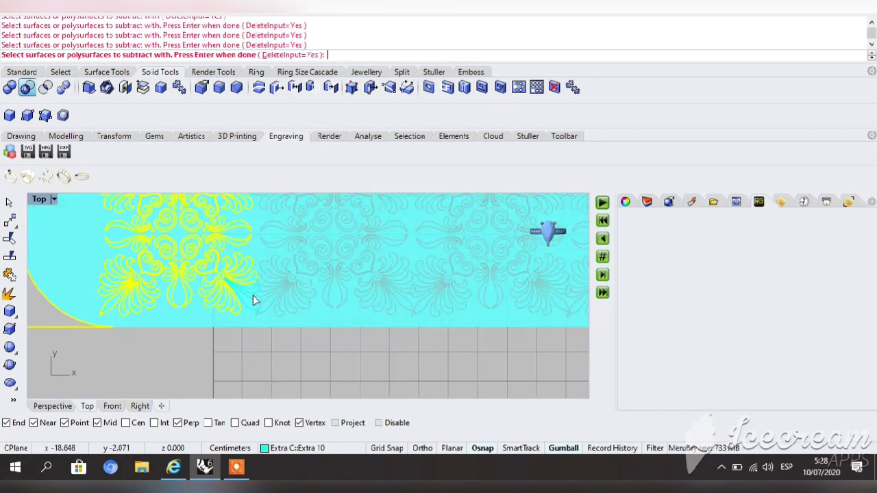
click(253, 309)
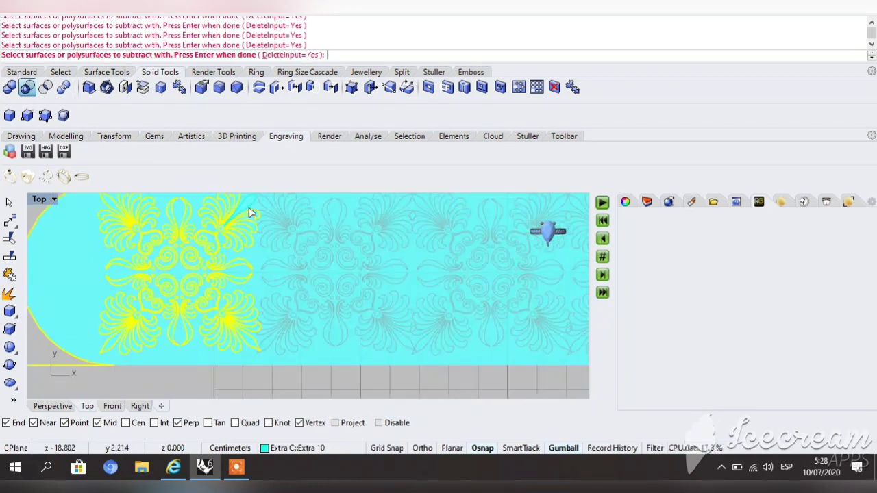
scroll(249, 220, down, 2)
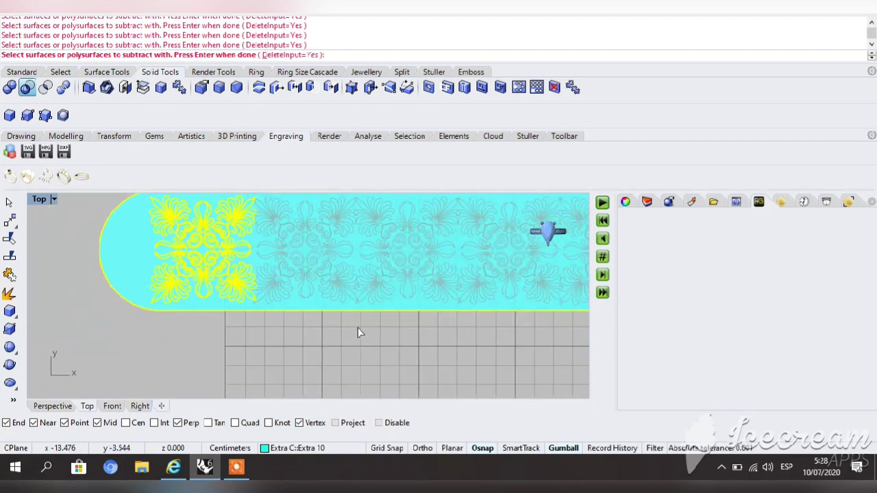
key(Return)
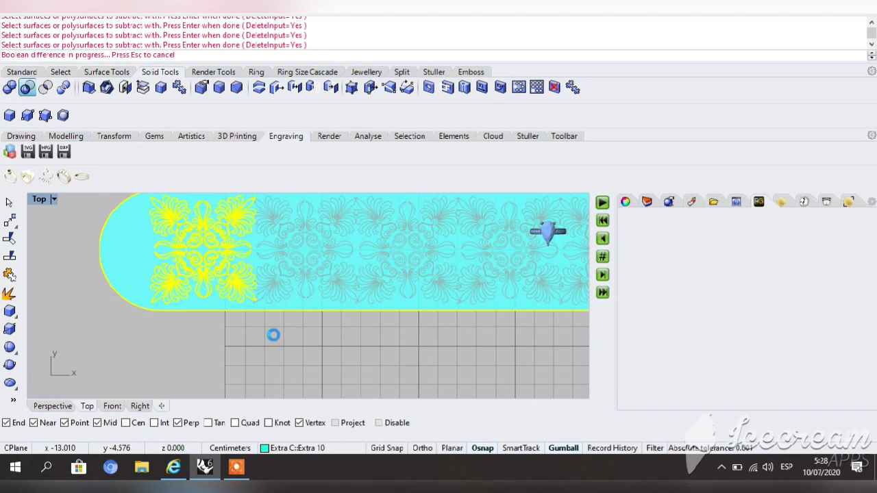
click(236, 467)
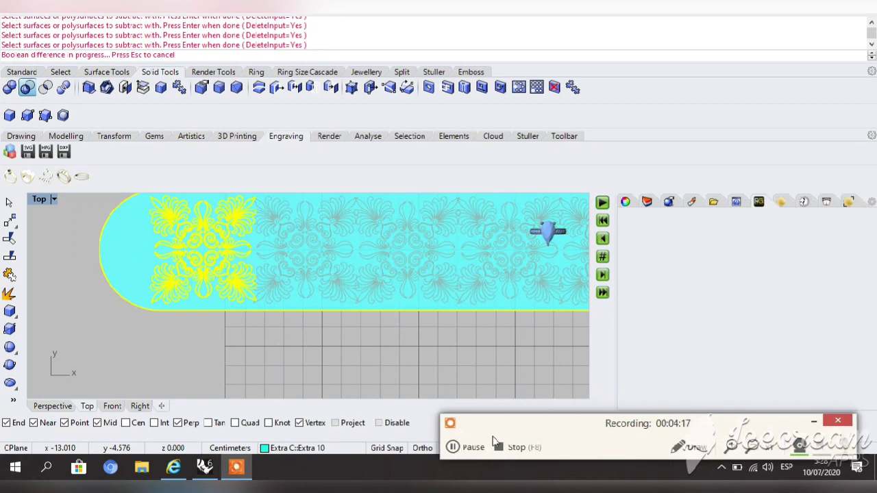
click(452, 447)
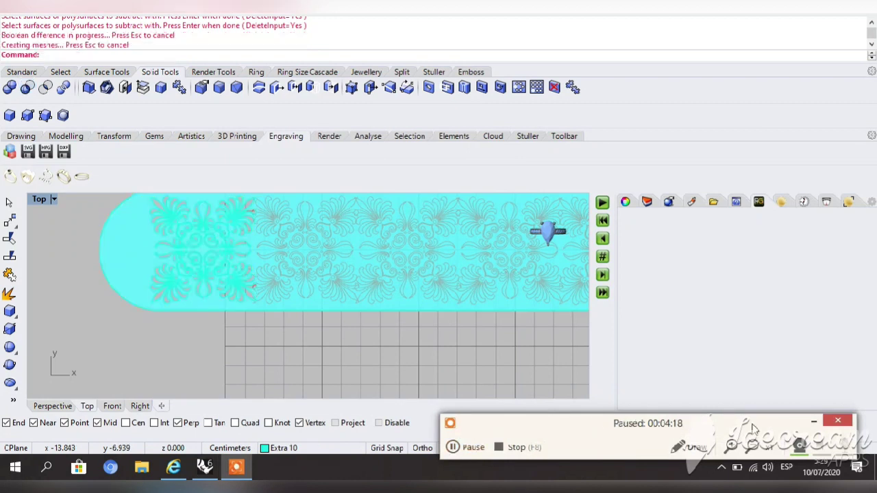
click(452, 446)
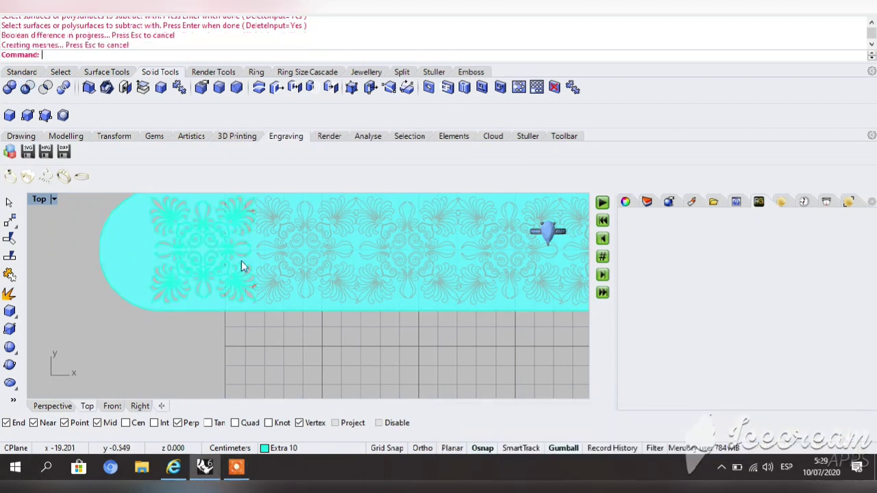
scroll(241, 267, down, 3)
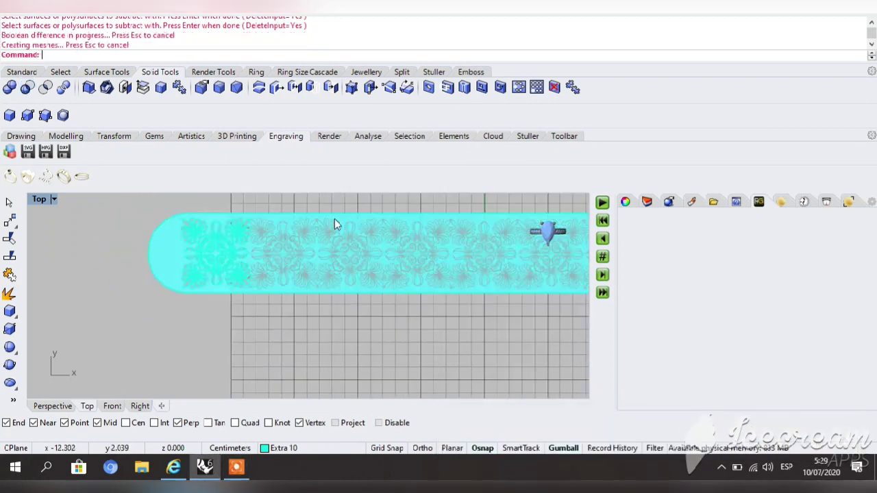
scroll(368, 221, down, 1)
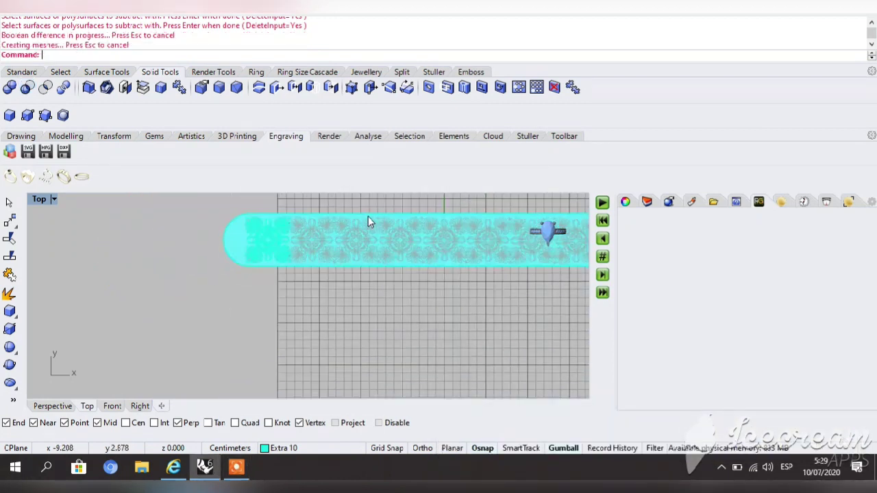
click(26, 73)
click(152, 89)
drag(325, 323, 235, 364)
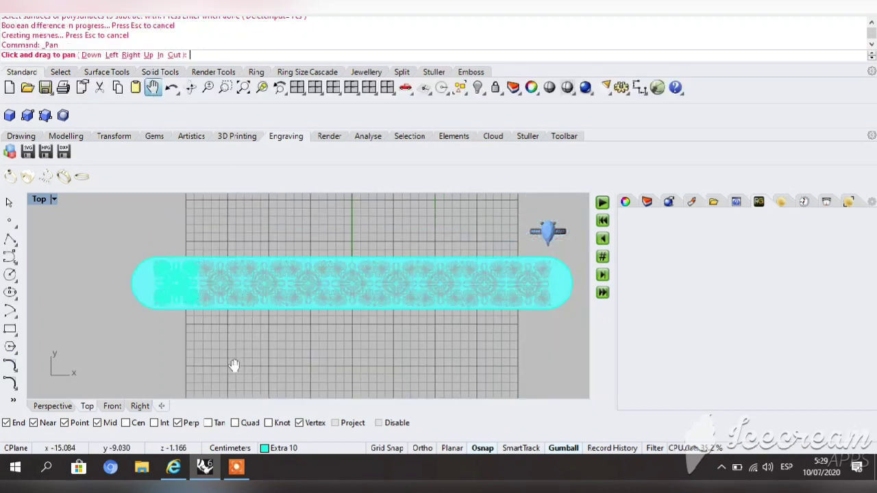
drag(577, 244, 135, 348)
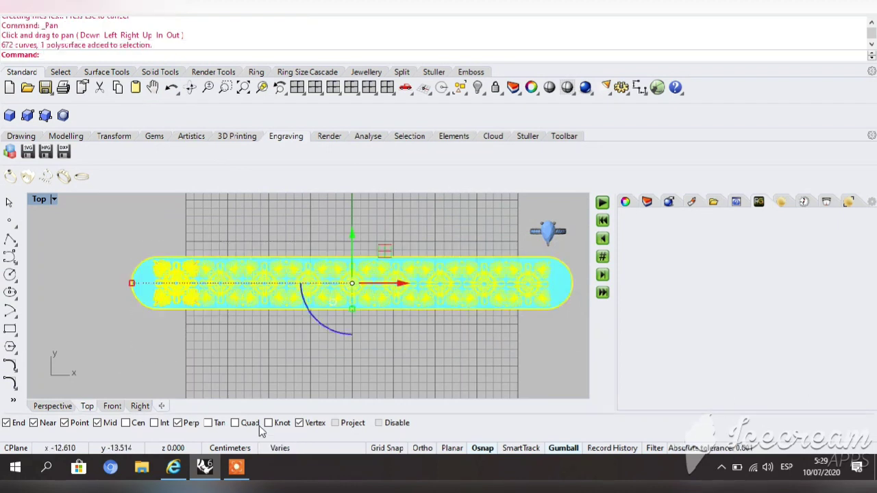
click(371, 384)
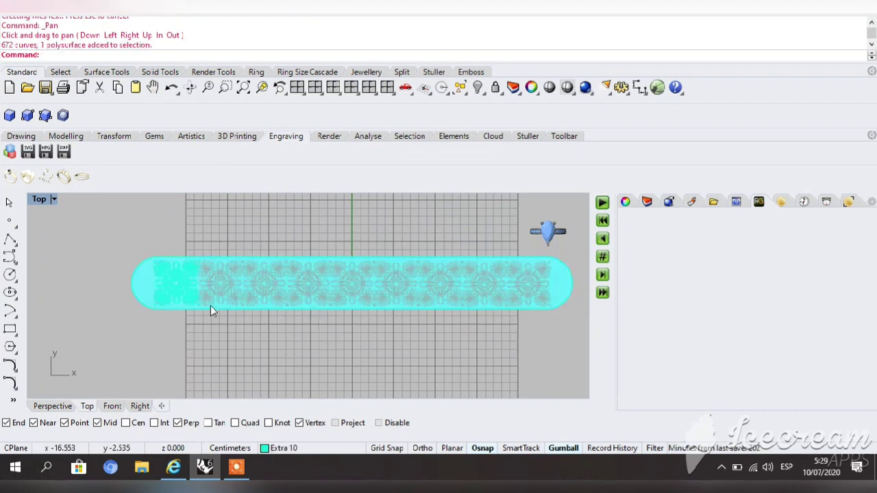
Try moving the engraved band solid to layer Extra A, and undo that layer change
click(142, 294)
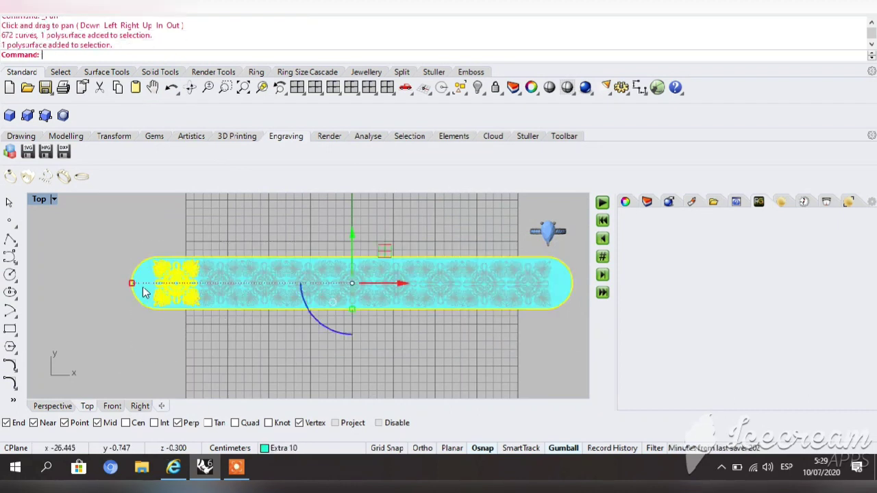
click(264, 451)
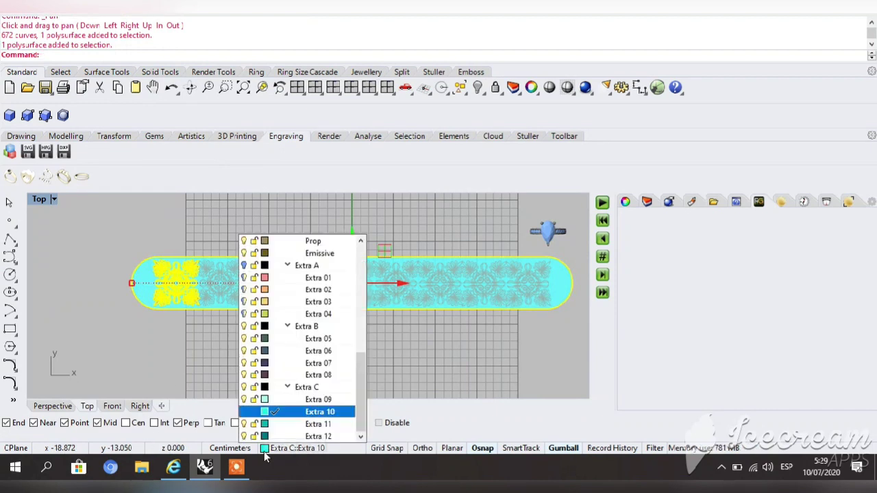
right_click(278, 272)
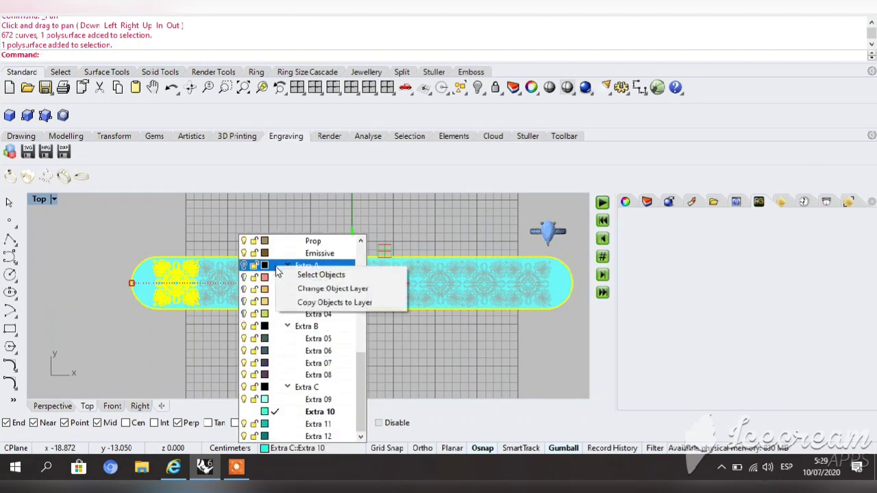
click(315, 288)
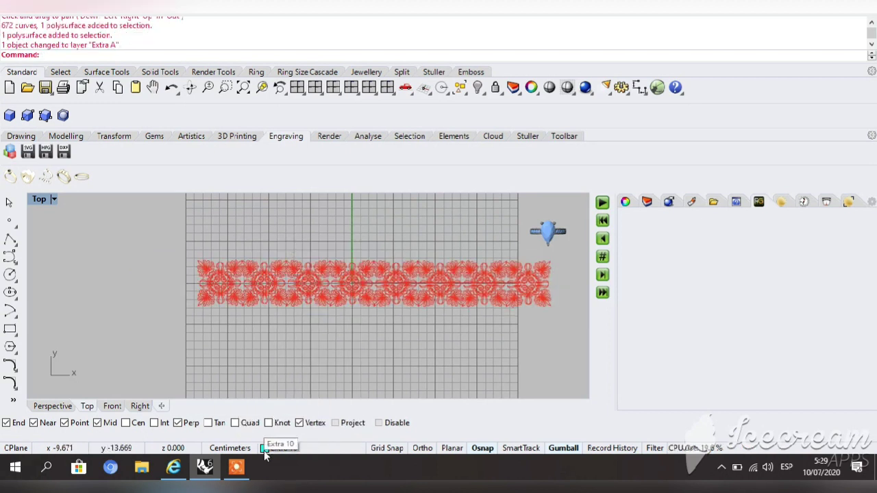
key(ctrl+z)
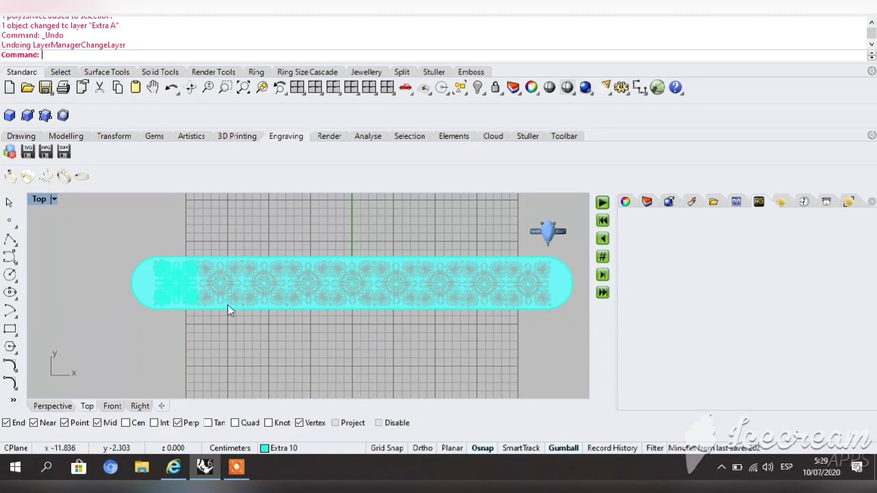
Move the engraved band solid to layer Extra C and inspect the cut ornament at its rounded end
click(144, 297)
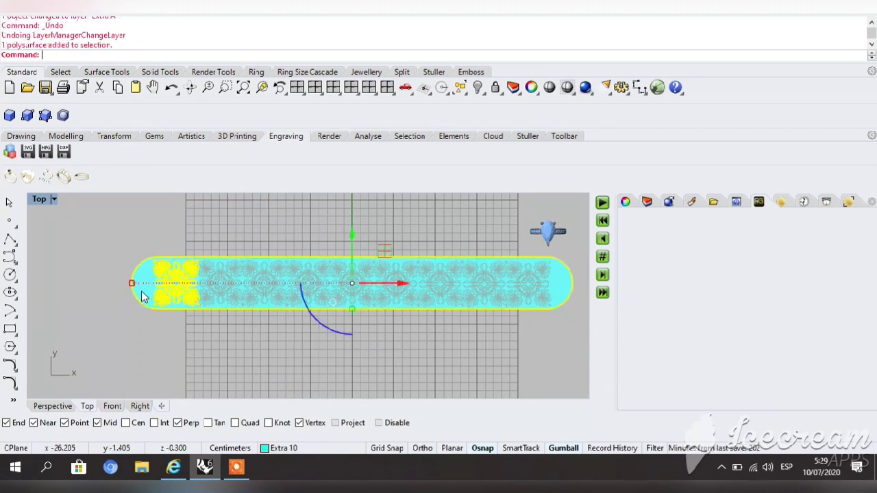
click(267, 449)
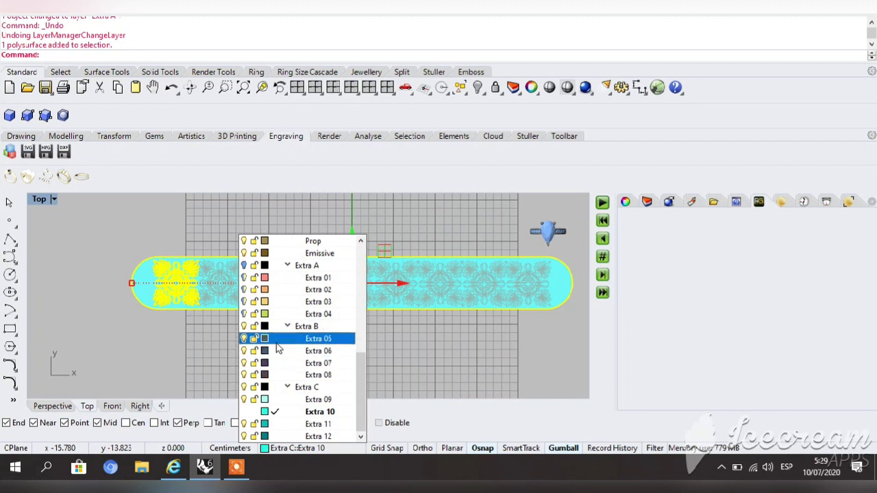
right_click(277, 392)
click(305, 411)
click(269, 382)
scroll(221, 310, up, 2)
scroll(211, 316, down, 2)
scroll(206, 309, up, 3)
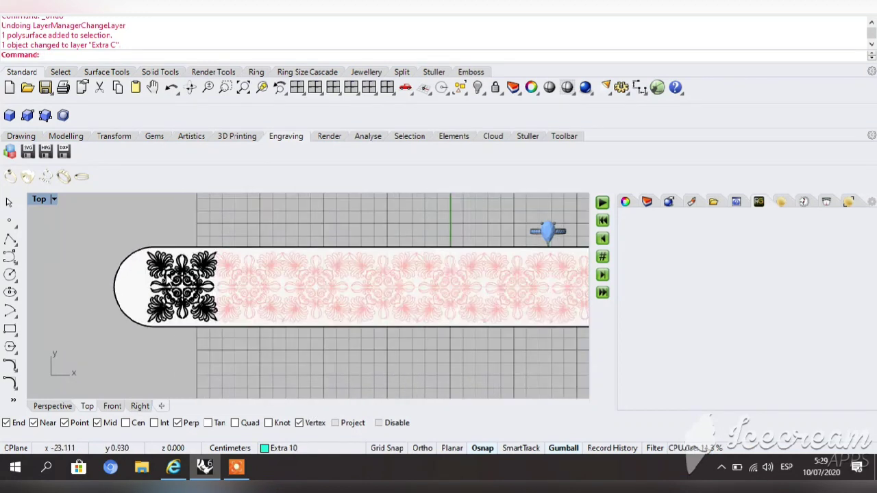
scroll(207, 309, up, 4)
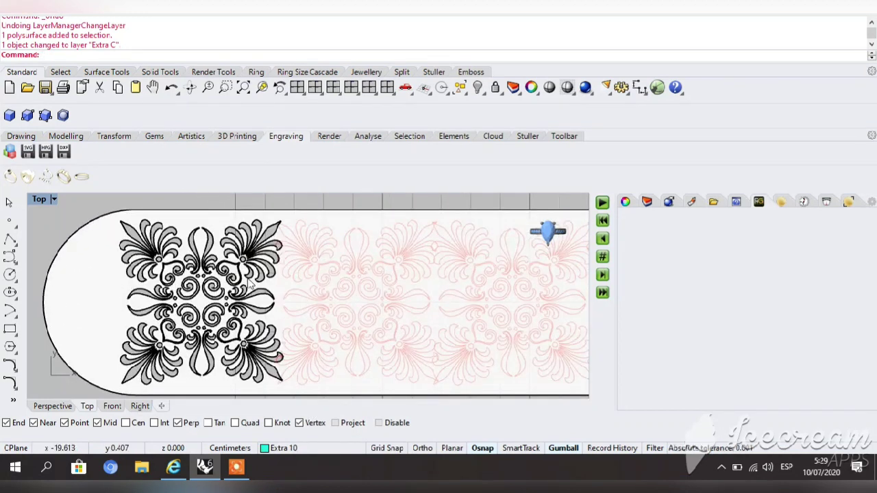
scroll(336, 297, down, 1)
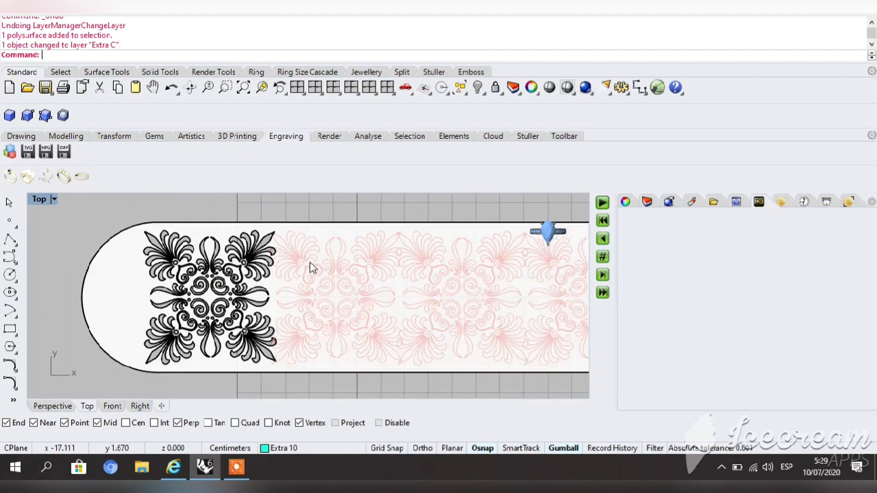
Extrude the second floral ornament's curves straight into solids, 1 cm to both sides, checking the height in four views
click(336, 296)
scroll(344, 277, up, 1)
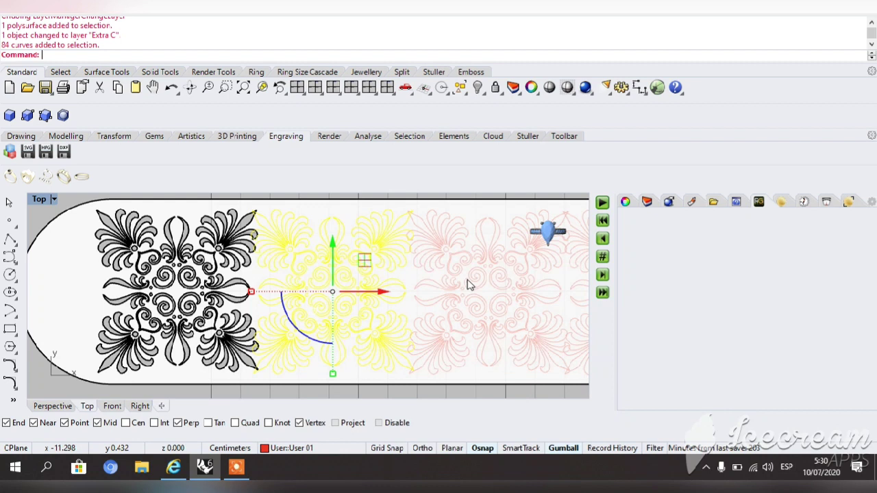
scroll(461, 296, down, 1)
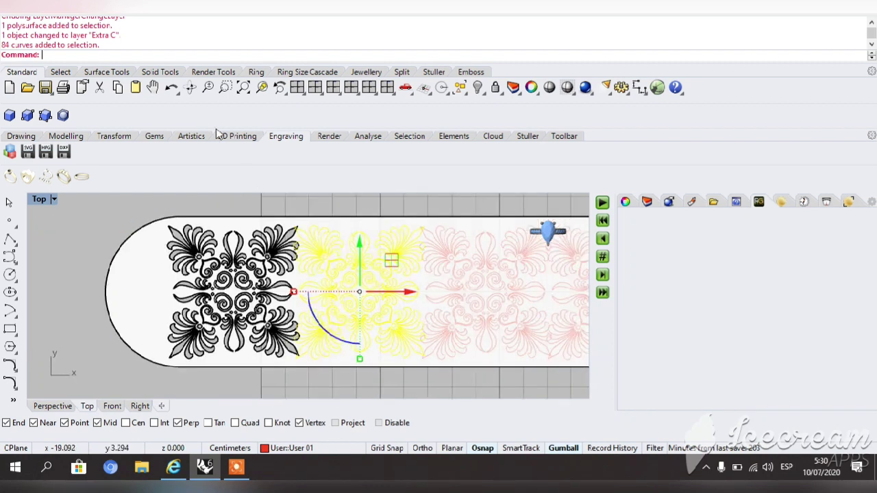
click(168, 74)
click(144, 7)
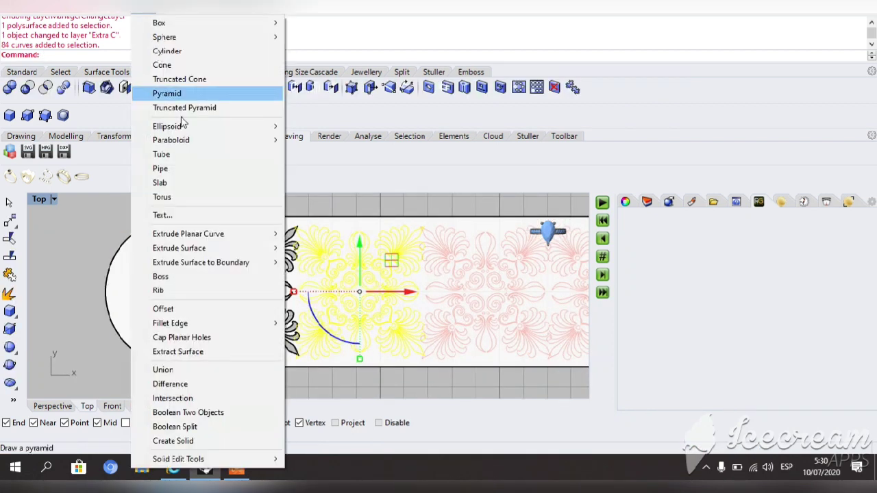
mouse_move(233, 234)
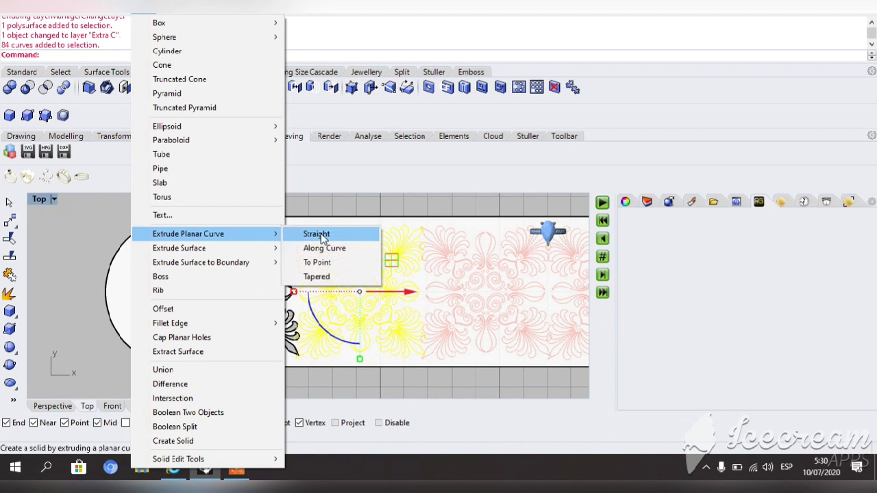
click(317, 235)
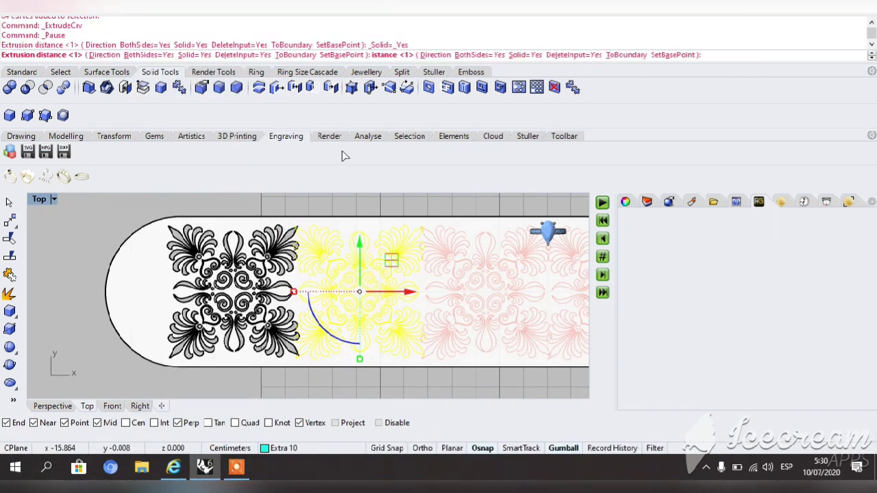
key(Return)
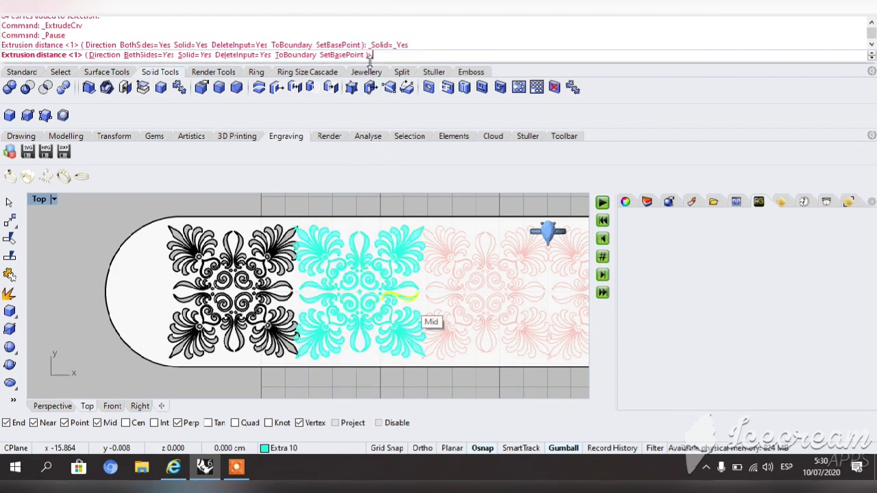
text(1)
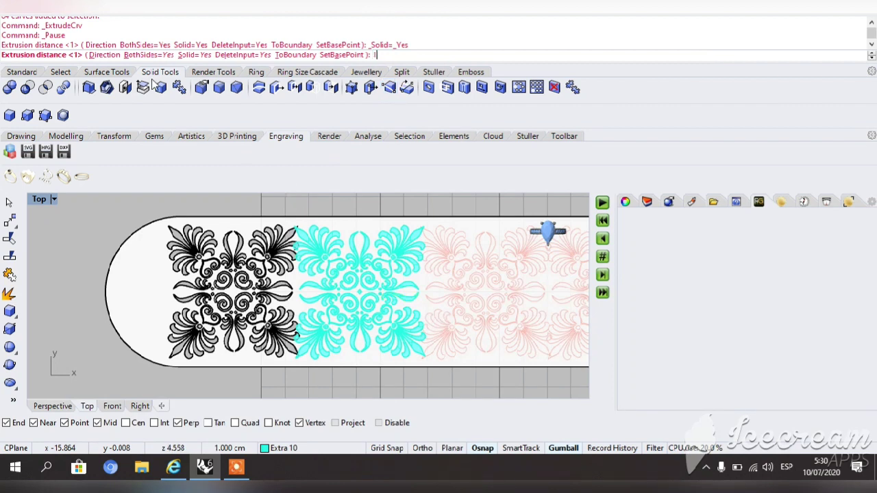
click(27, 72)
click(296, 87)
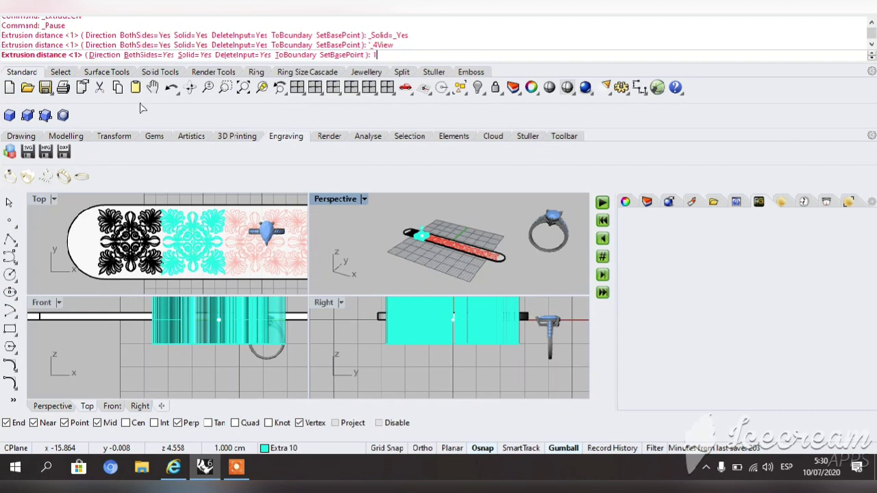
key(Return)
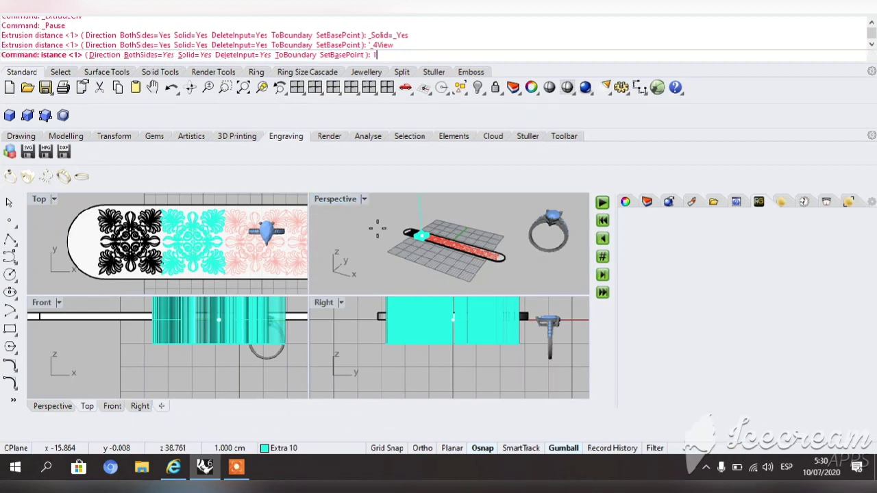
key(Return)
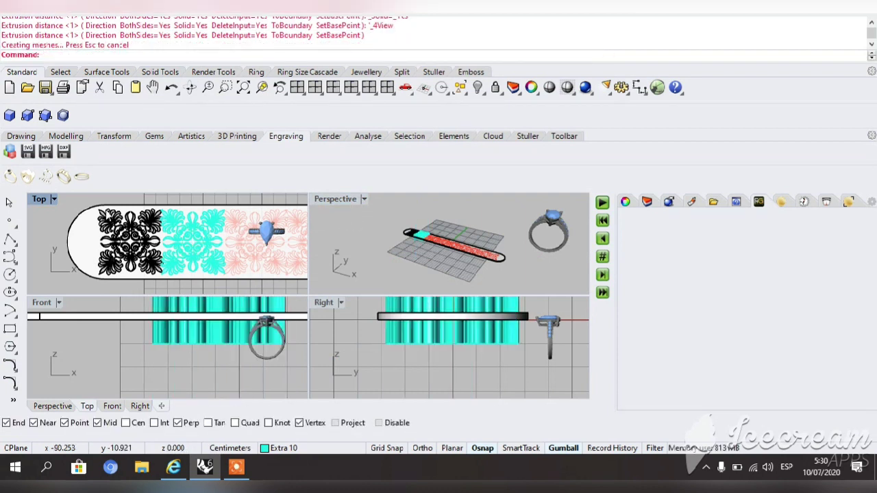
Subtract all extruded pieces of the second floral ornament from the band solid with a Boolean difference in the maximized Top view
double_click(41, 200)
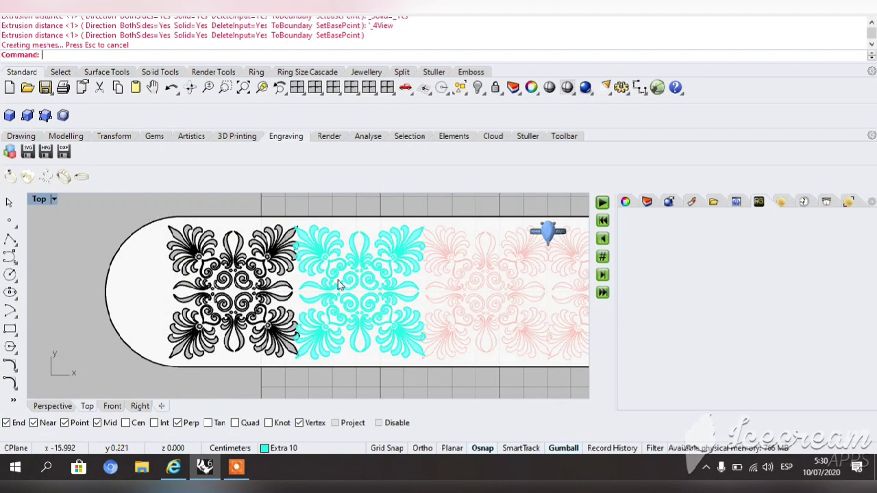
click(152, 72)
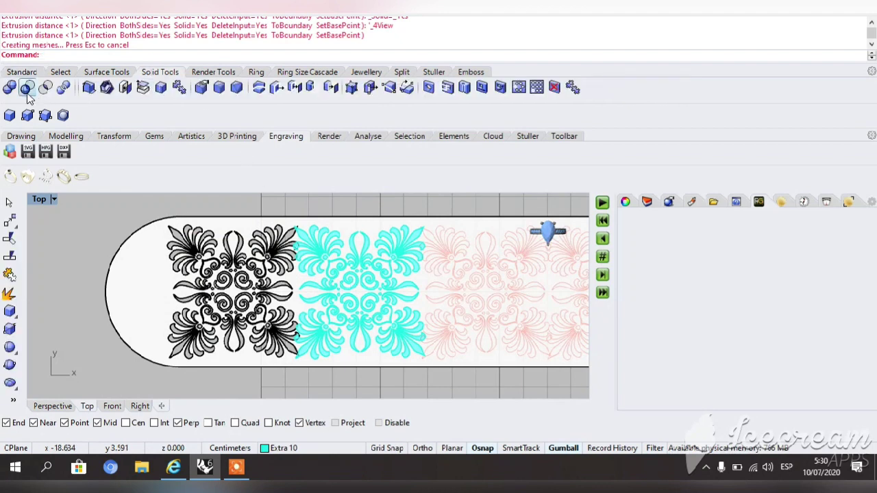
click(28, 89)
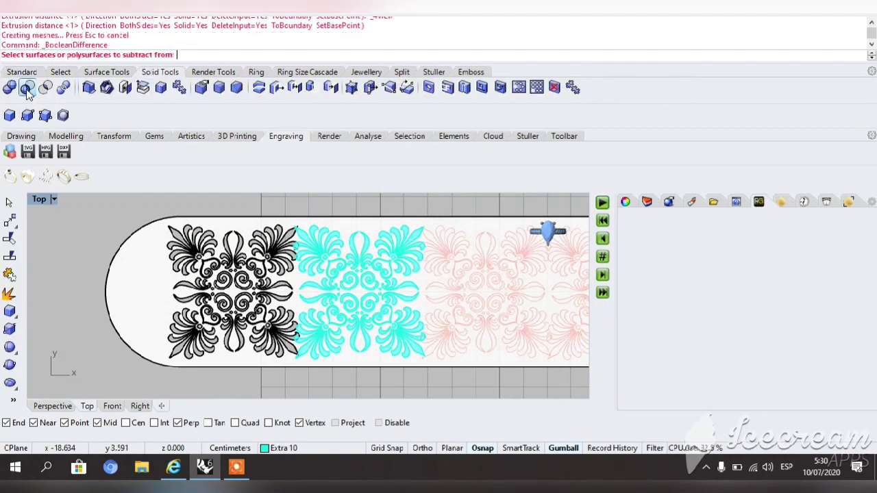
click(374, 227)
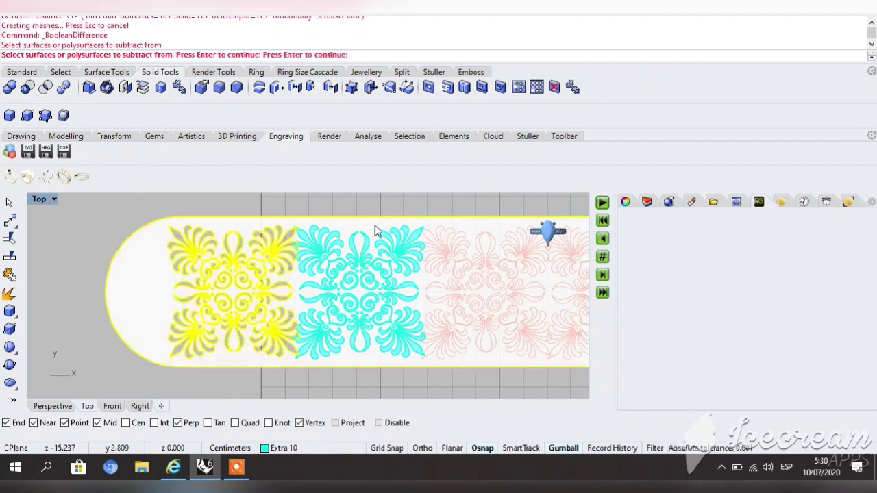
key(Return)
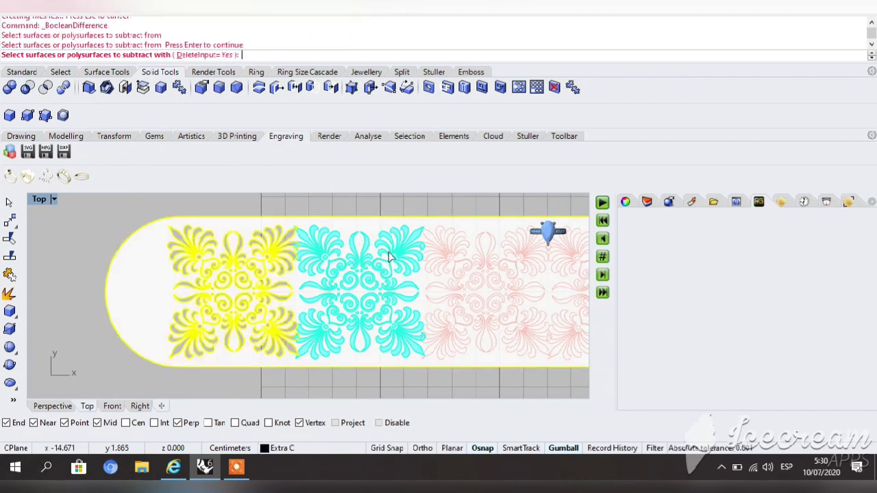
scroll(393, 260, up, 1)
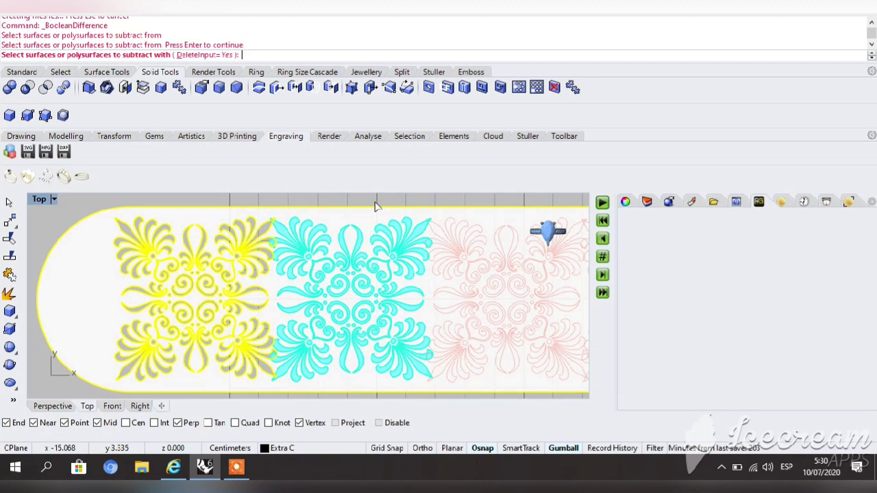
drag(371, 202, 251, 398)
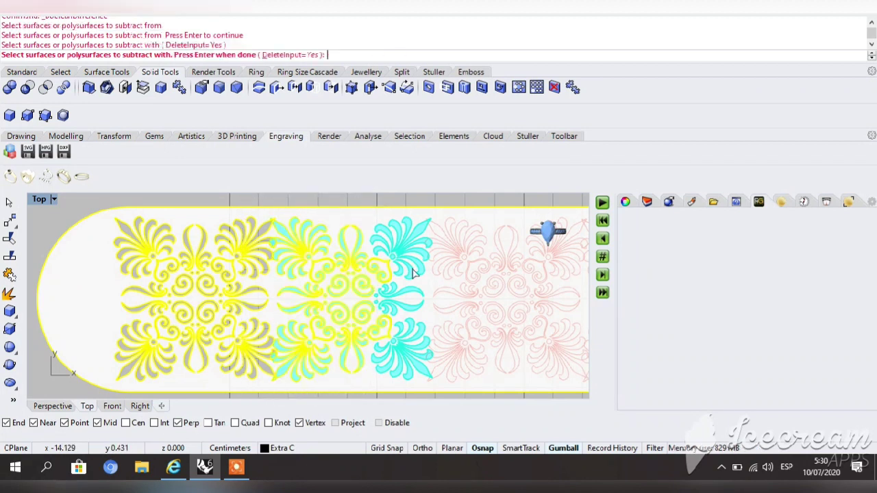
click(425, 236)
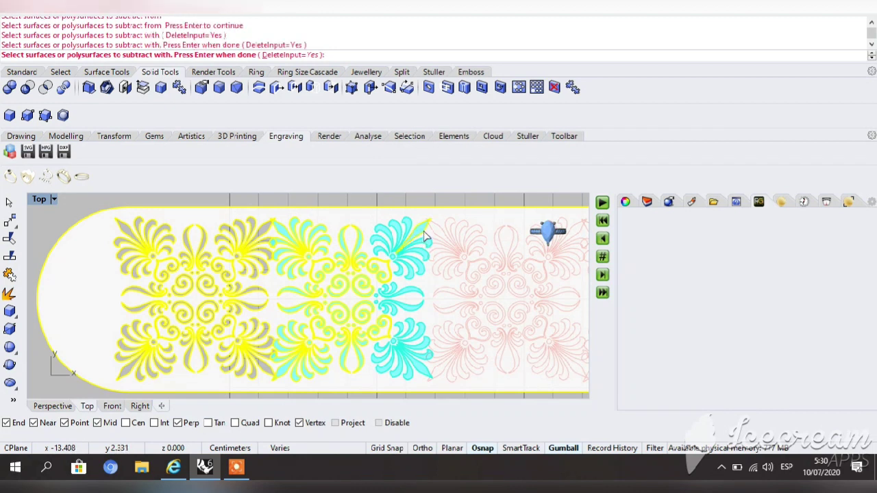
scroll(419, 233, up, 2)
scroll(417, 205, down, 2)
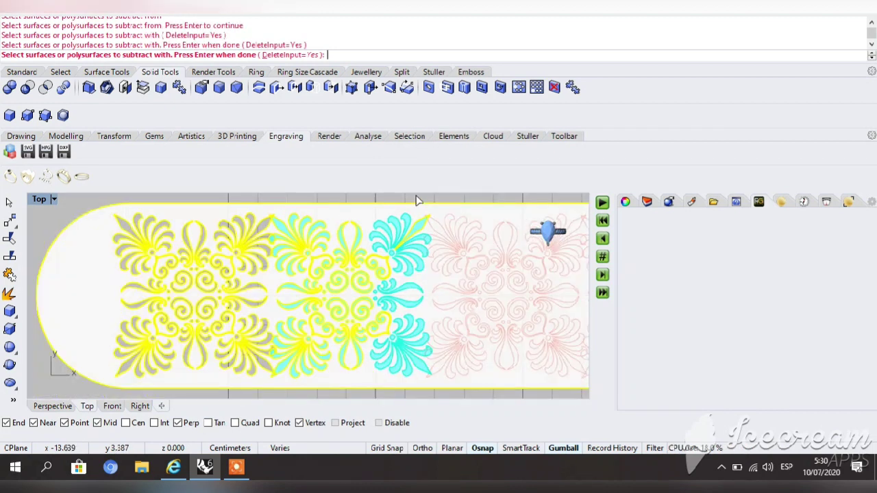
drag(408, 230, 301, 380)
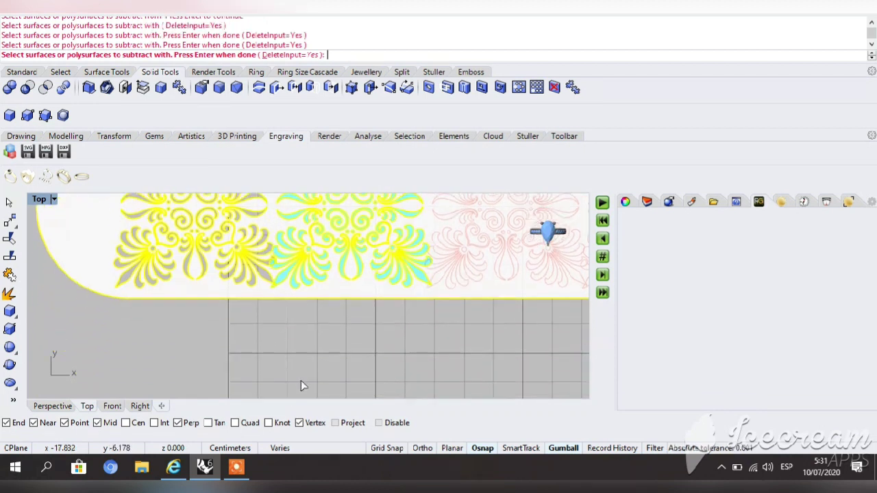
scroll(326, 348, up, 1)
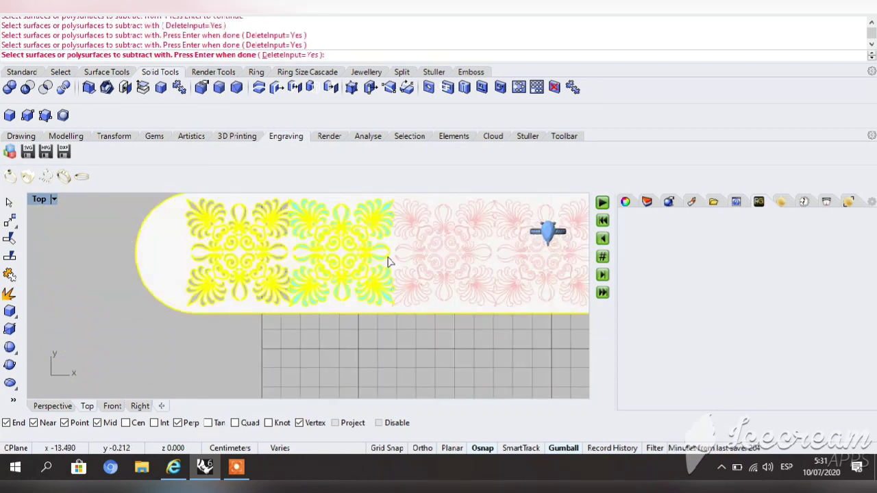
scroll(392, 274, up, 2)
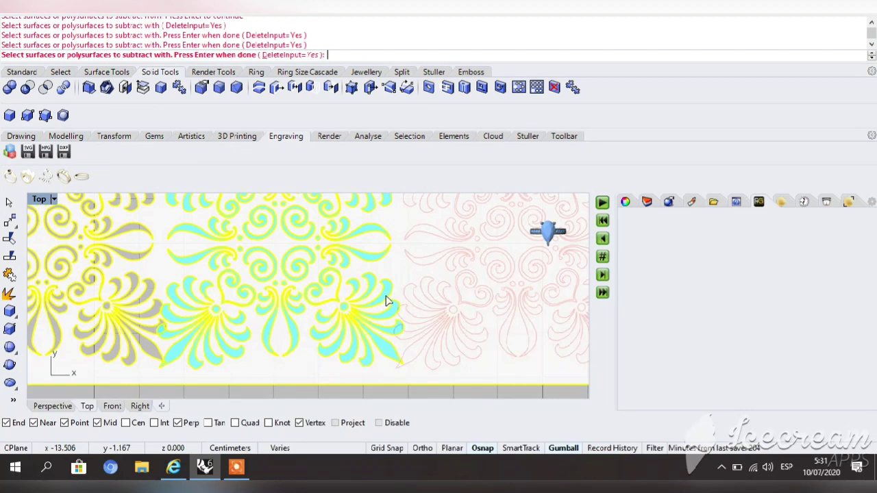
scroll(386, 306, down, 3)
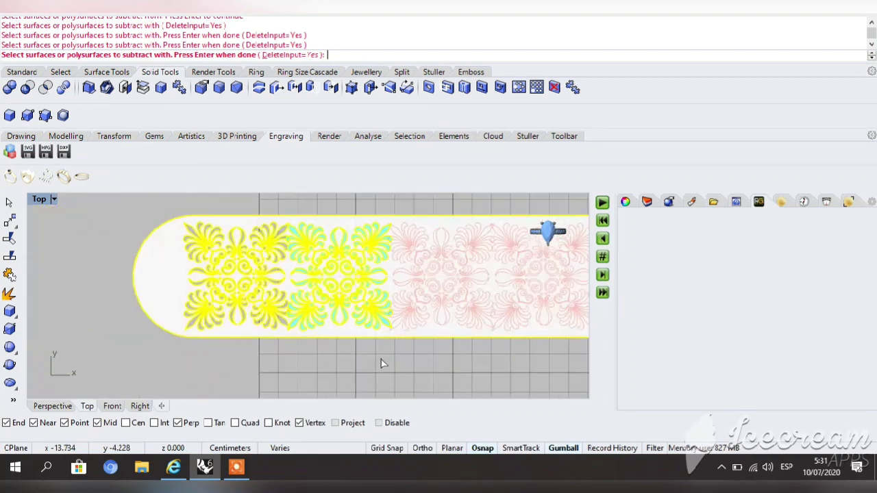
key(Return)
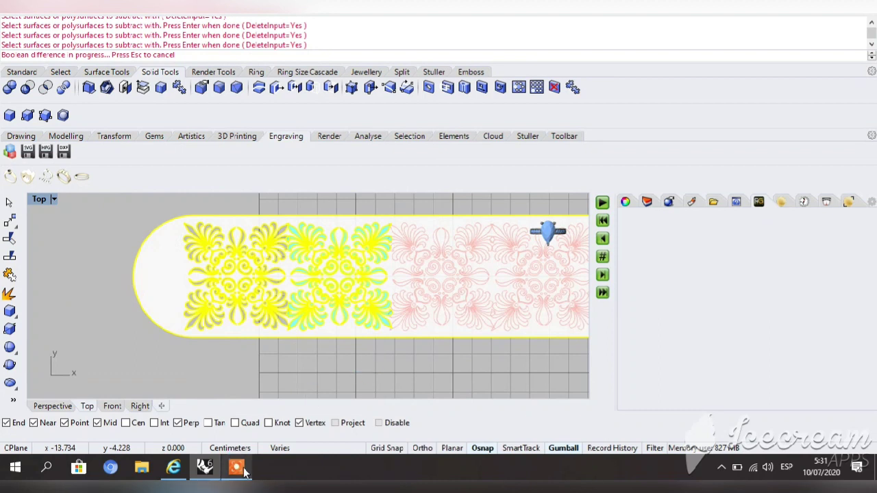
mouse_move(236, 467)
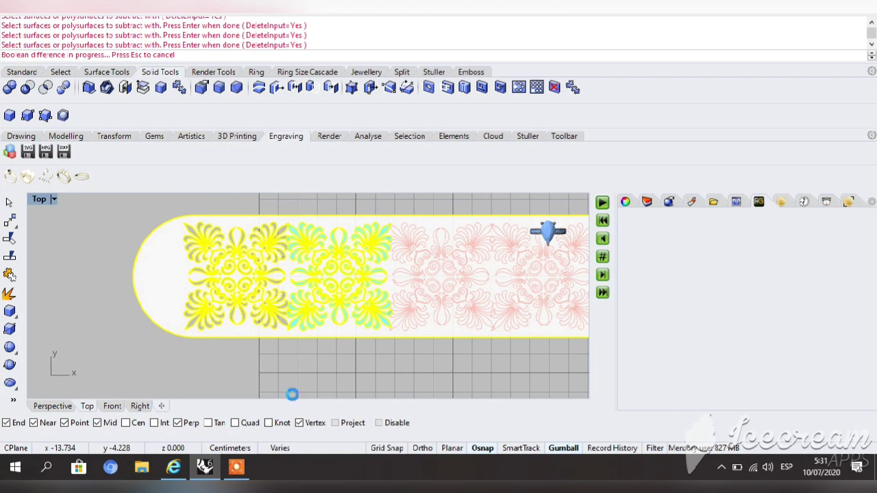
click(236, 467)
click(452, 447)
click(453, 446)
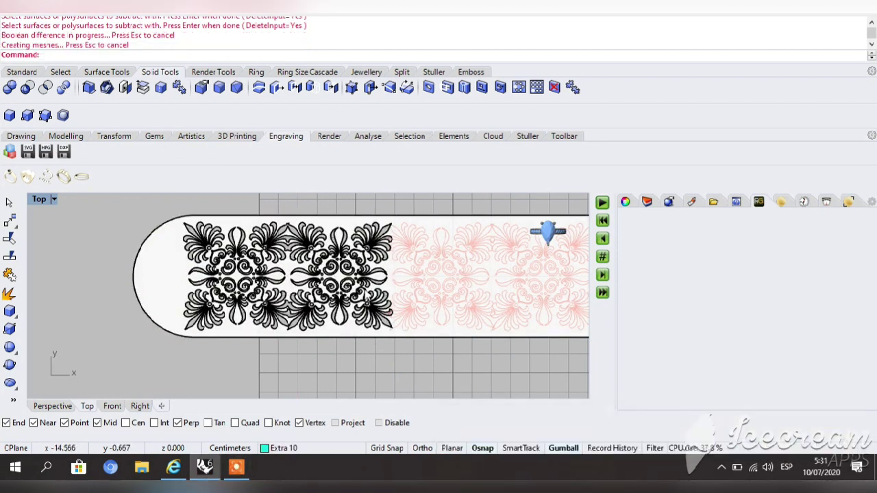
Examine the remaining uncut floral ornaments along the band up to its far rounded end
click(12, 74)
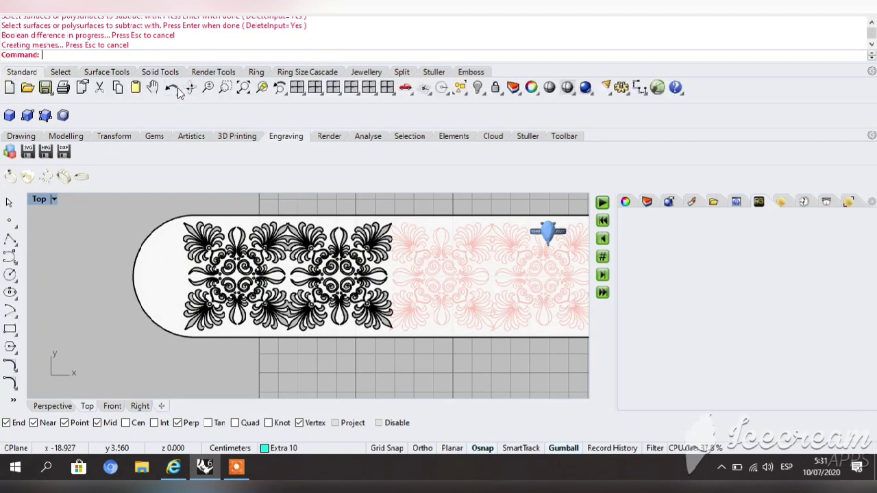
click(152, 87)
drag(437, 371, 338, 370)
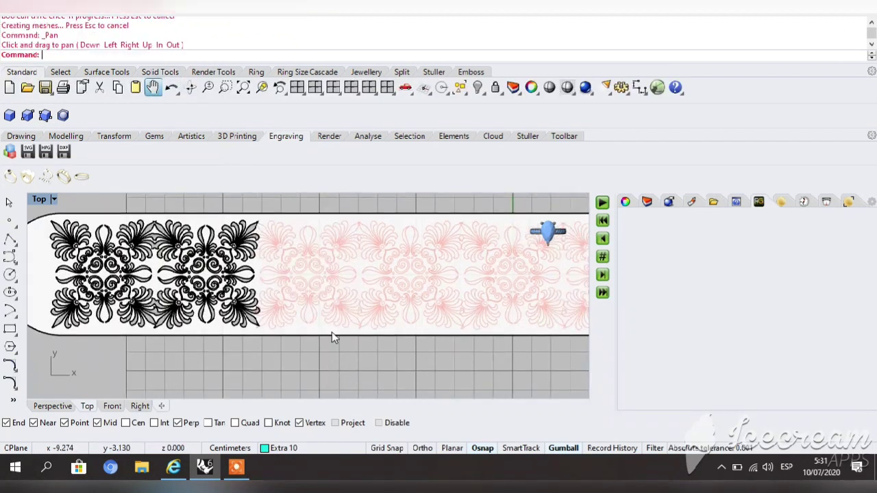
key(Escape)
scroll(333, 336, down, 5)
click(152, 87)
drag(423, 226, 317, 220)
key(Escape)
scroll(325, 228, up, 3)
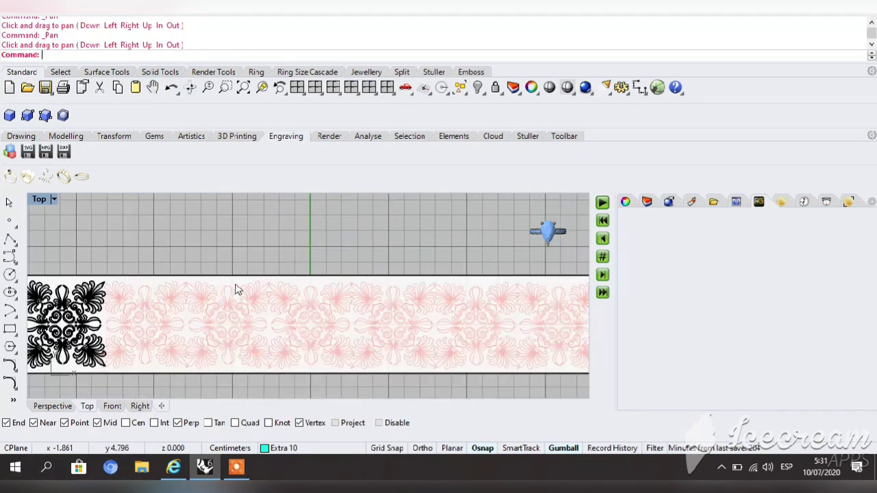
scroll(201, 300, down, 2)
click(172, 315)
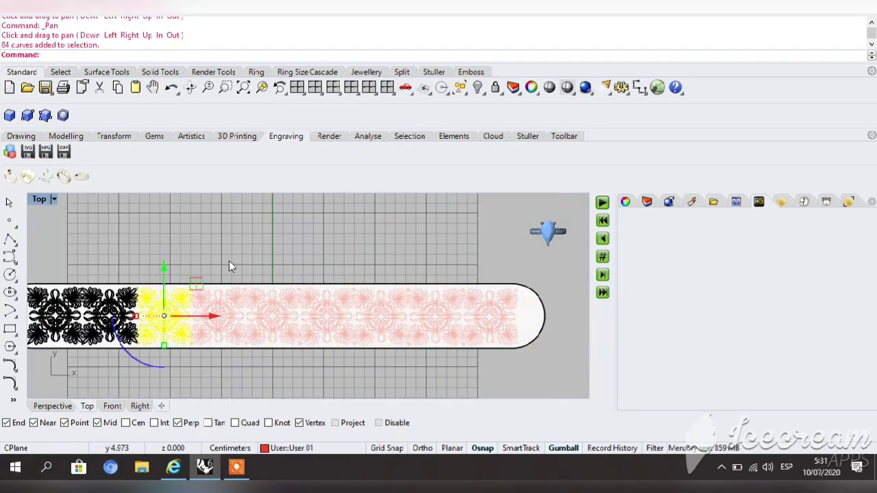
key(Escape)
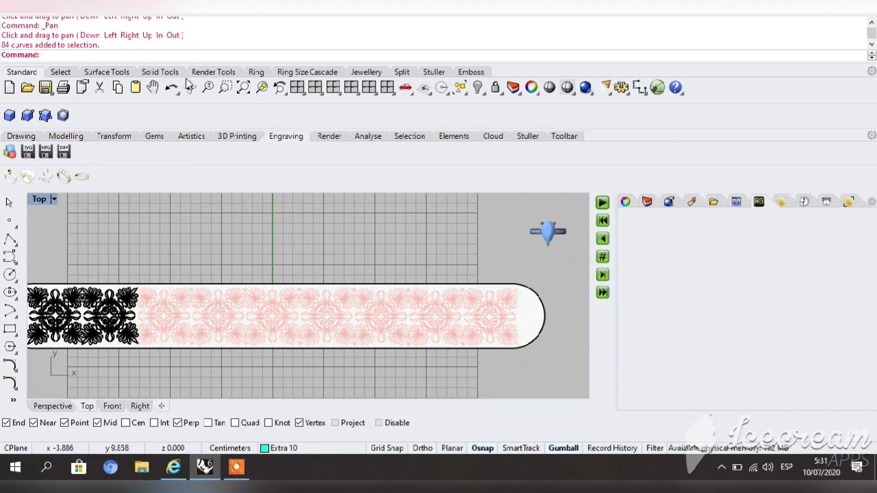
click(157, 3)
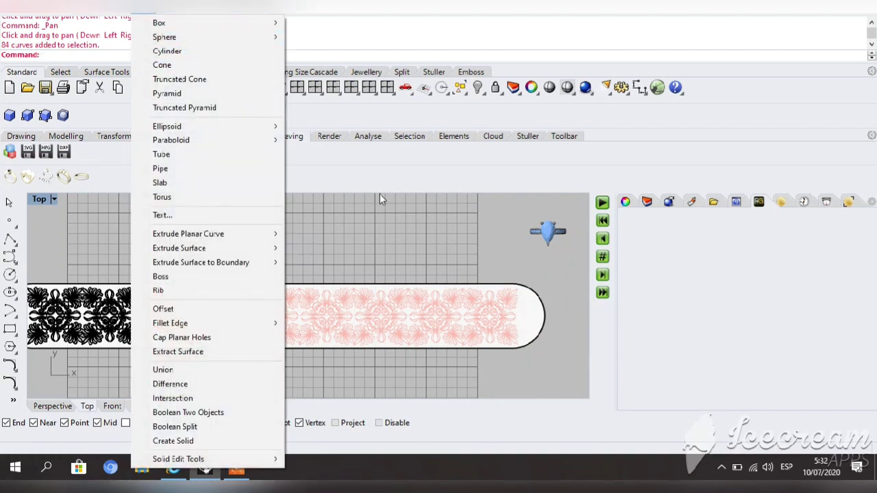
click(384, 212)
Extrude the curves of the seven remaining uncut floral ornaments straight as planar curves in the Top view
click(163, 328)
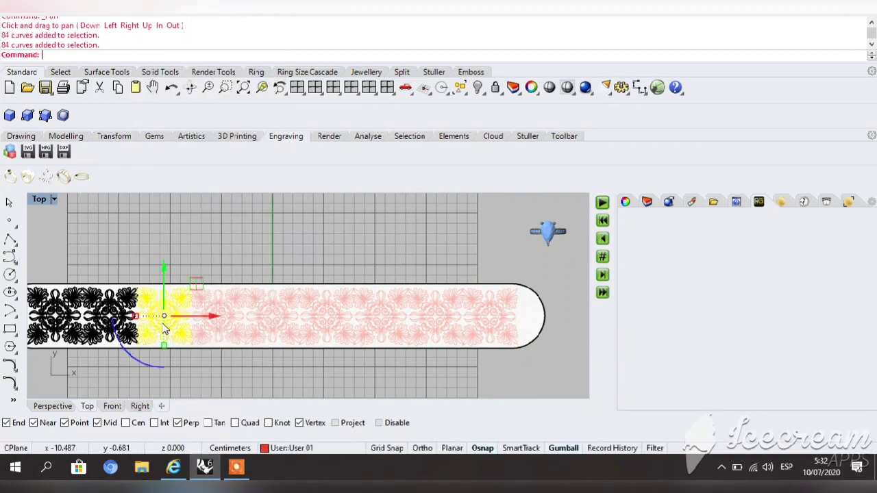
shift+click(230, 323)
shift+click(288, 330)
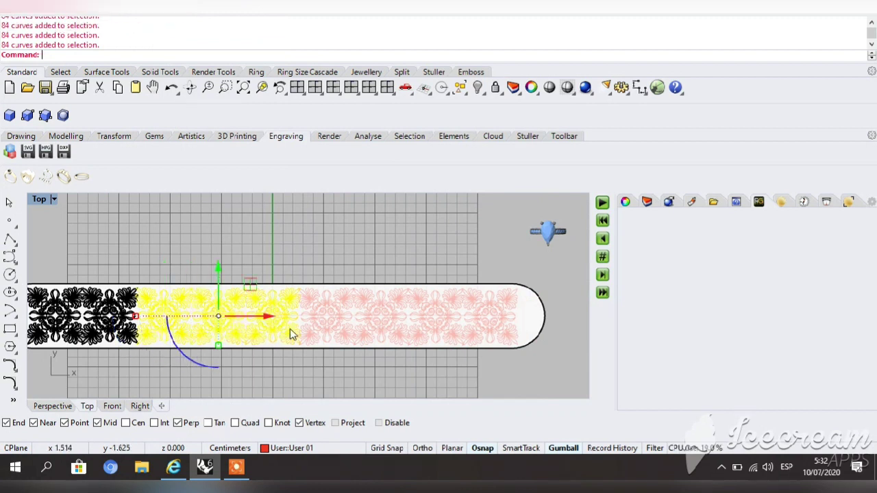
shift+click(340, 333)
shift+click(383, 333)
shift+click(437, 323)
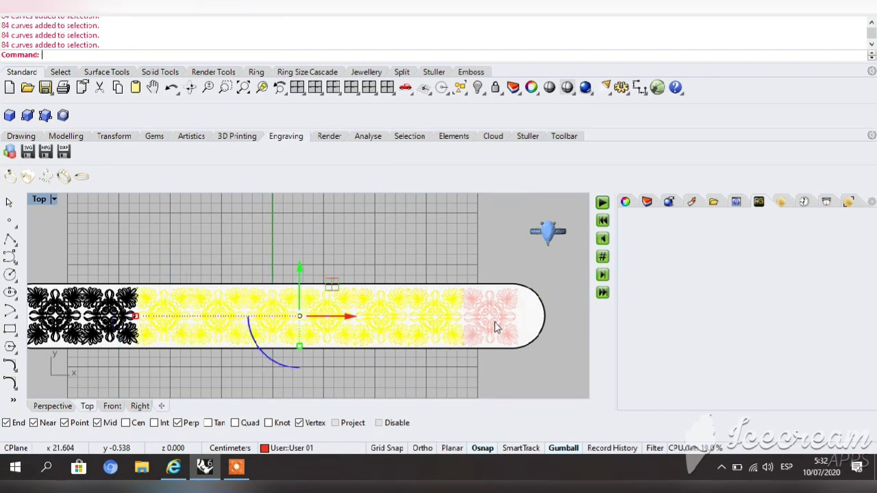
shift+click(495, 323)
click(147, 1)
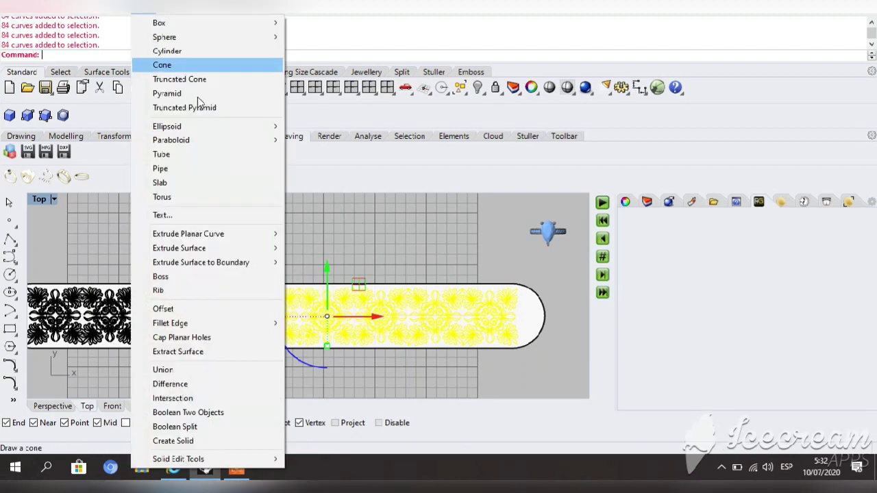
mouse_move(206, 233)
click(308, 233)
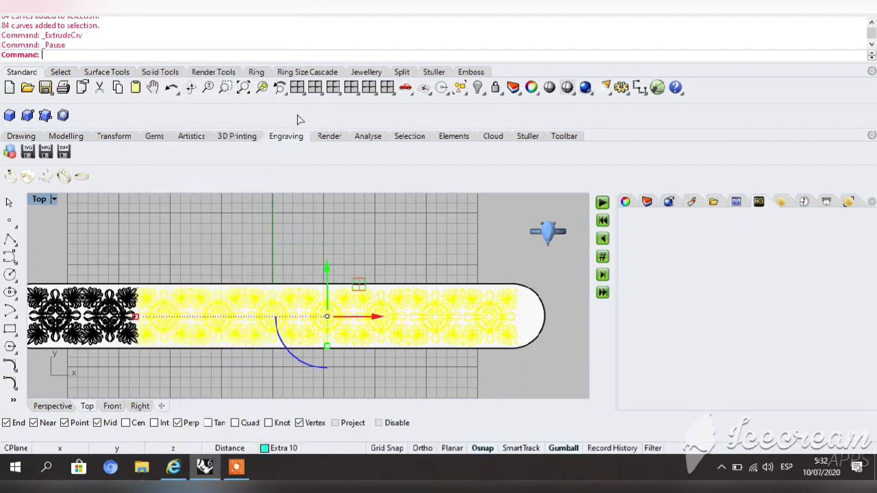
click(236, 467)
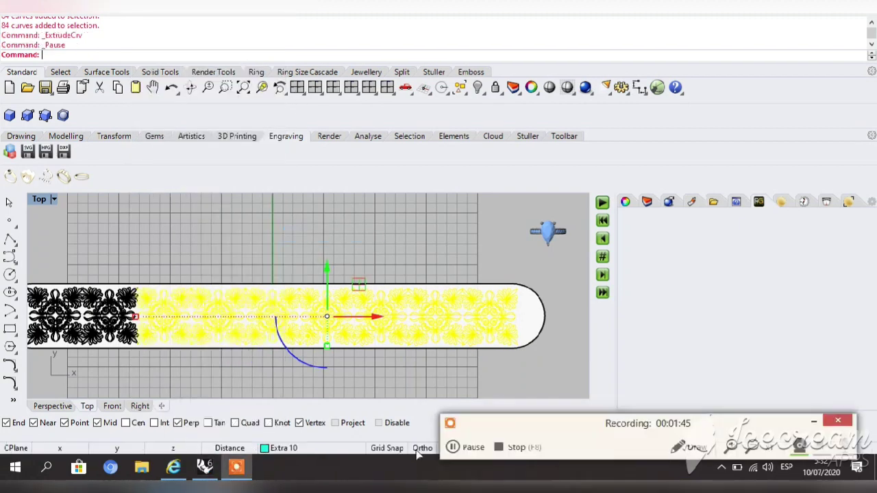
click(452, 447)
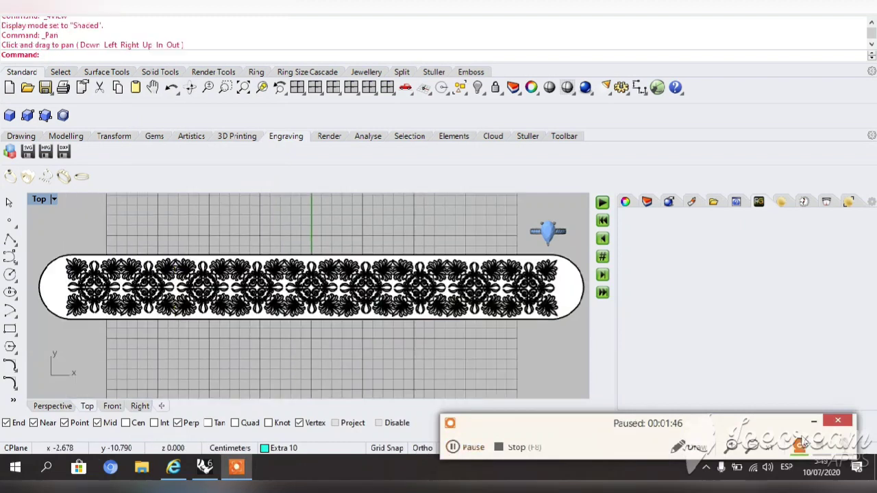
click(814, 420)
Examine the floral engraving along the whole band in the Top view, from close-up detail to both rounded ends
scroll(384, 308, up, 3)
scroll(346, 278, up, 2)
scroll(347, 278, down, 3)
scroll(347, 278, up, 3)
scroll(187, 285, down, 2)
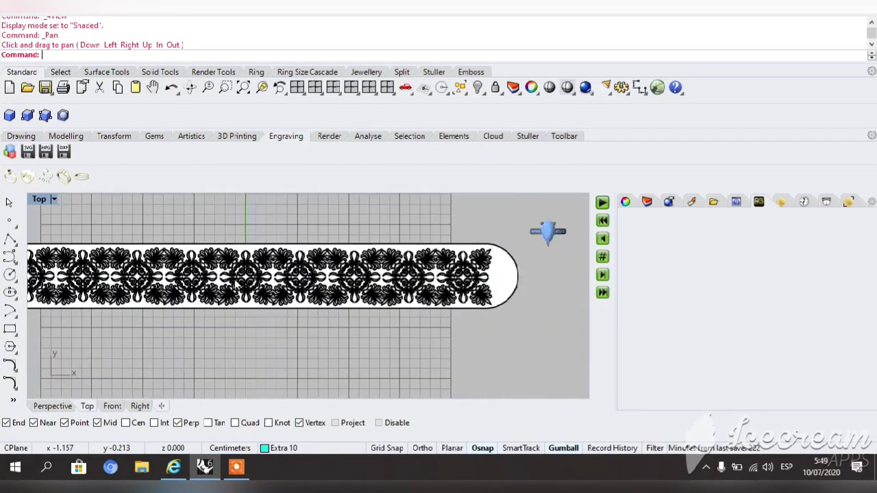
click(152, 88)
drag(280, 229, 374, 235)
key(Escape)
scroll(301, 281, up, 5)
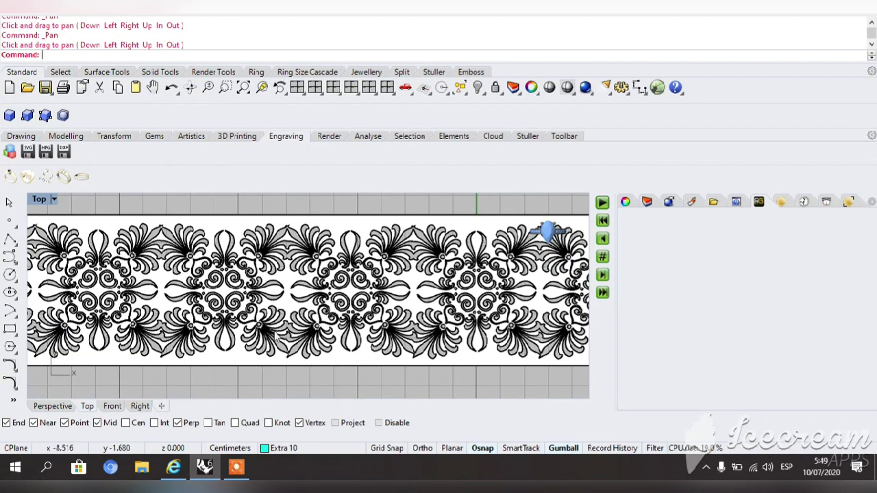
scroll(275, 301, down, 4)
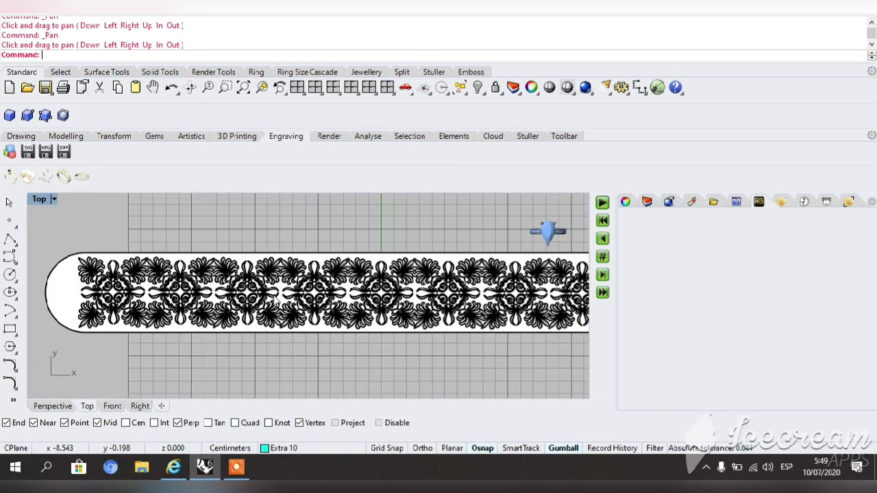
scroll(277, 302, down, 3)
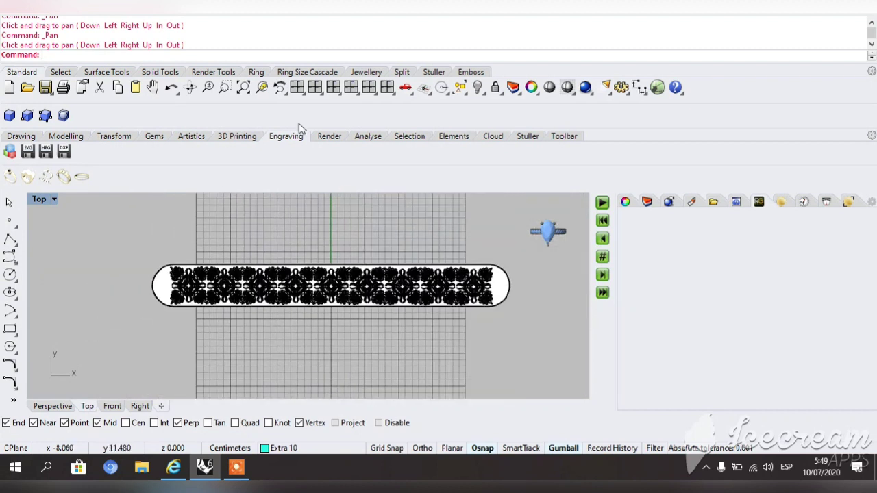
Show the hidden straight guide line beside the engraved band in the maximized Perspective view
click(296, 87)
double_click(336, 200)
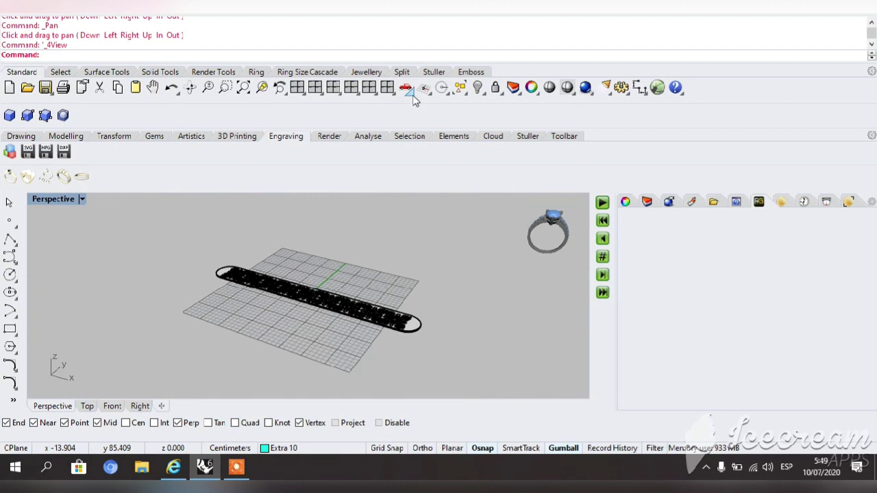
click(478, 87)
right_click(487, 98)
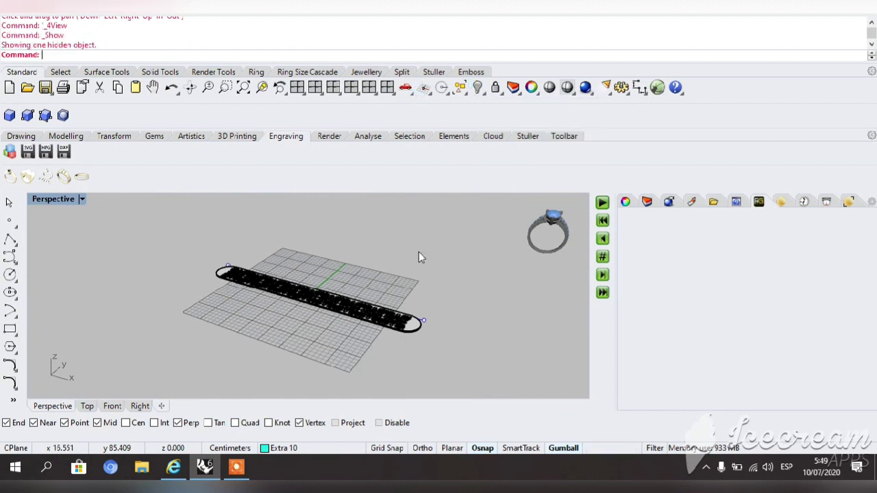
Turn on the layer containing the open ring-shaped curve and check the straight guide line along the band's long edge in Perspective and Top
click(296, 87)
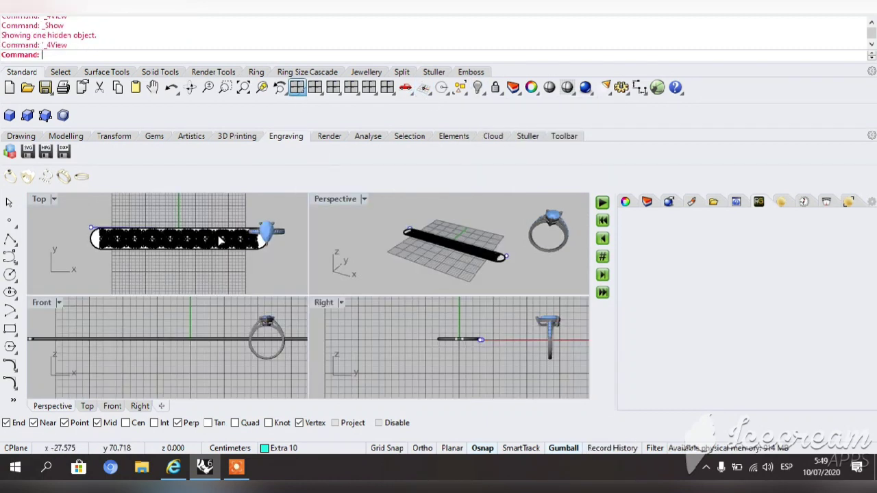
click(281, 448)
click(244, 265)
click(230, 290)
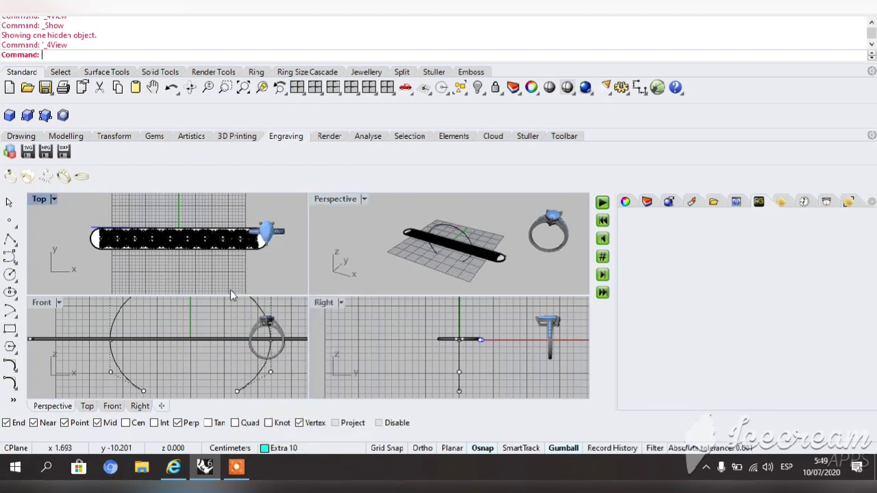
key(Escape)
double_click(348, 196)
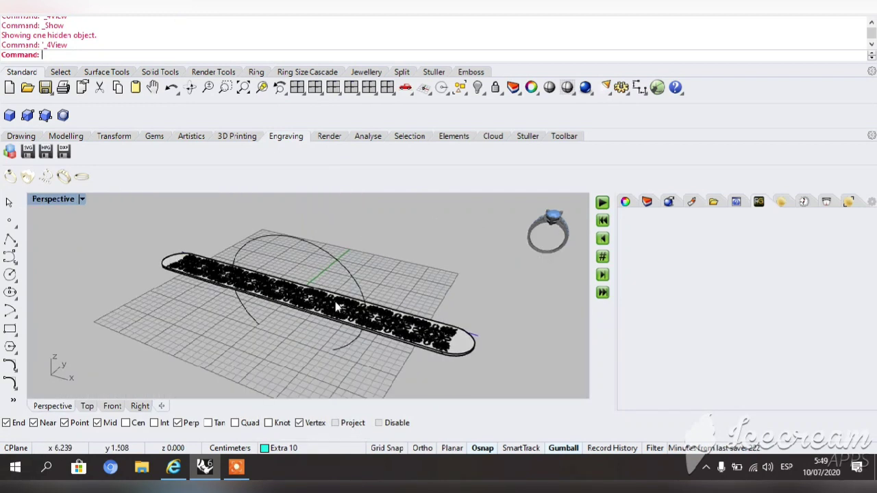
click(479, 338)
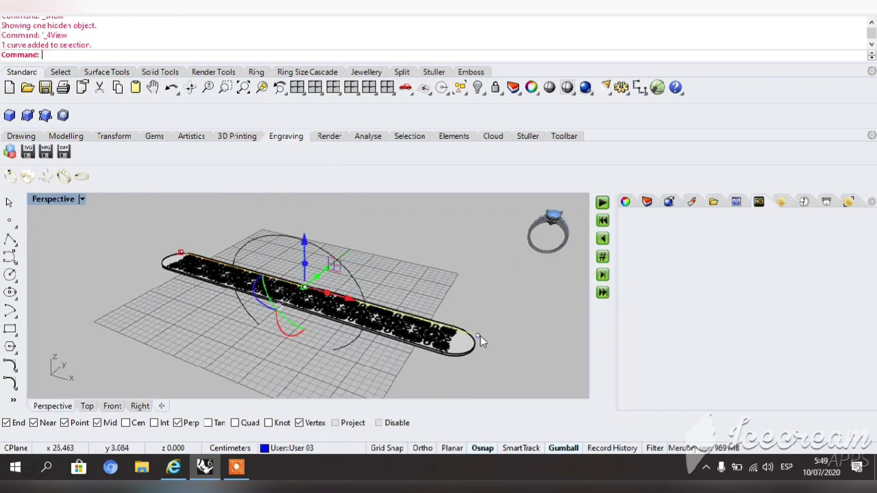
click(297, 87)
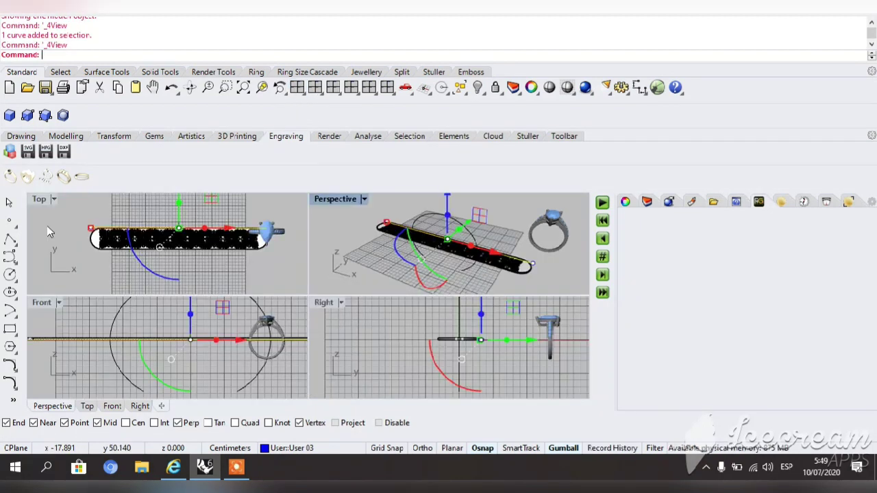
double_click(41, 199)
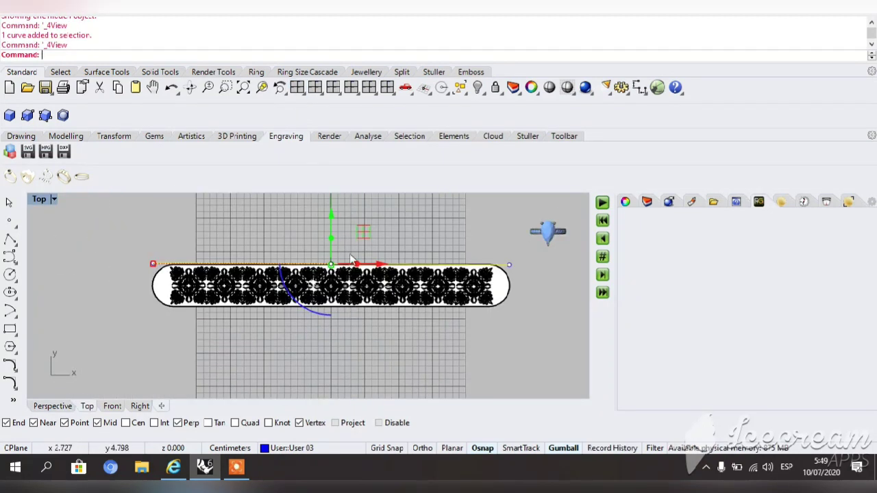
Try to widen the engraved band slightly across its width with Scale1D in the Top view
click(398, 336)
click(488, 308)
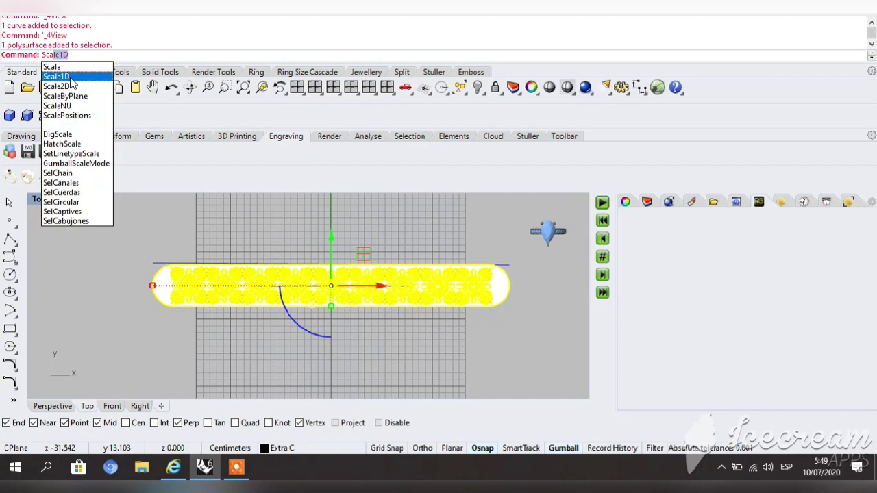
key(Return)
click(226, 244)
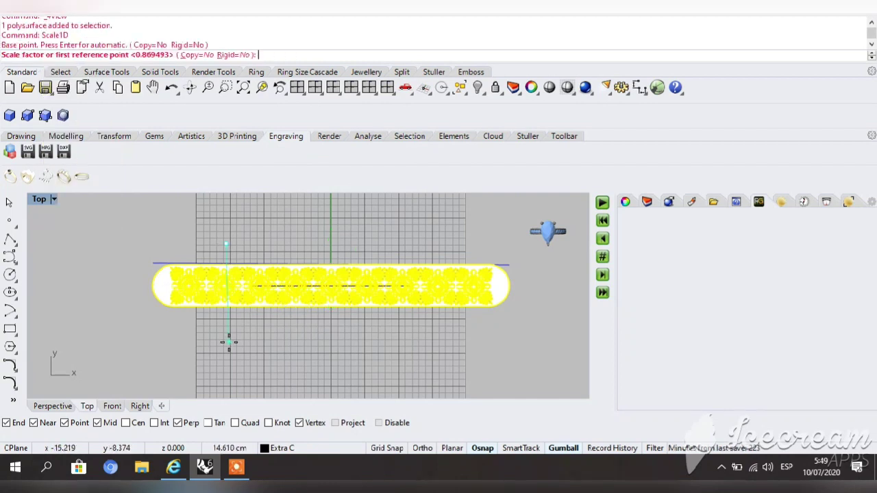
click(225, 347)
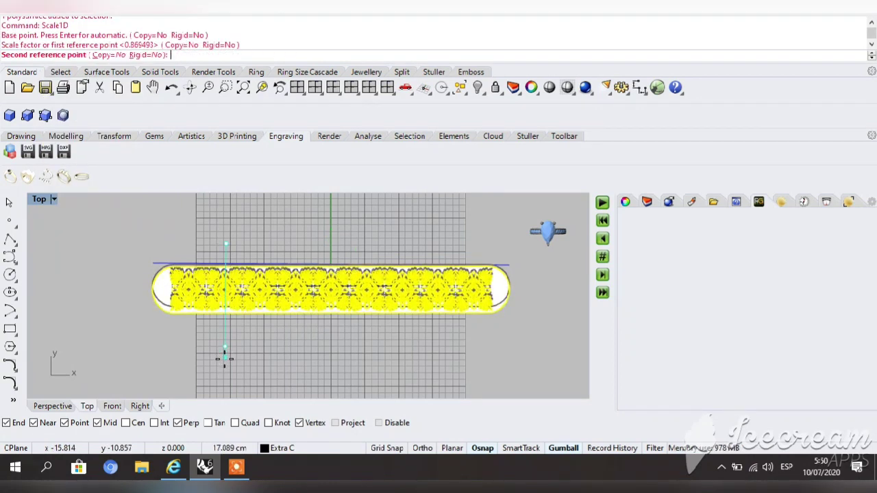
click(224, 360)
key(Escape)
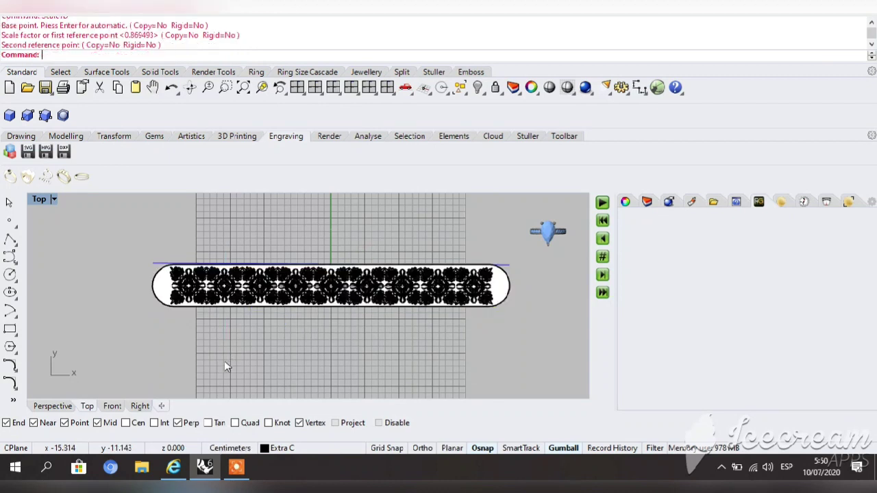
Apply Scale1D to the straight guide line perpendicular to the band, shifting it slightly outward from the band's long edge
click(162, 266)
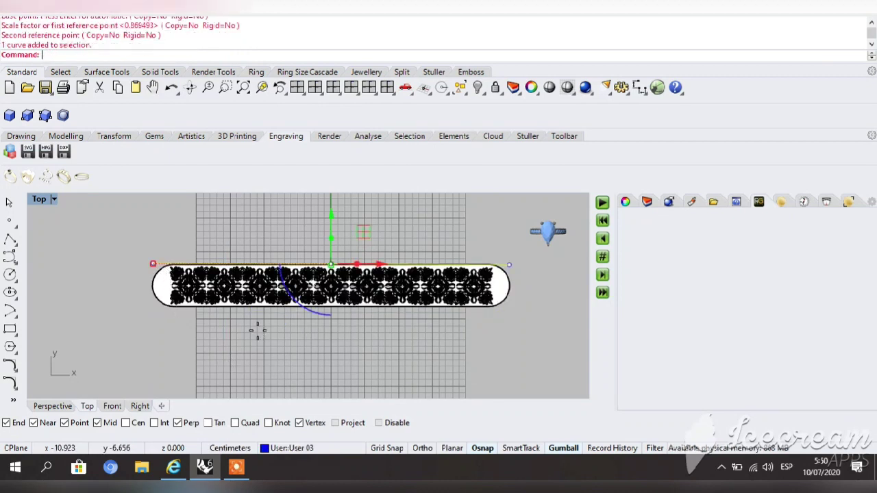
key(Return)
click(232, 232)
click(231, 365)
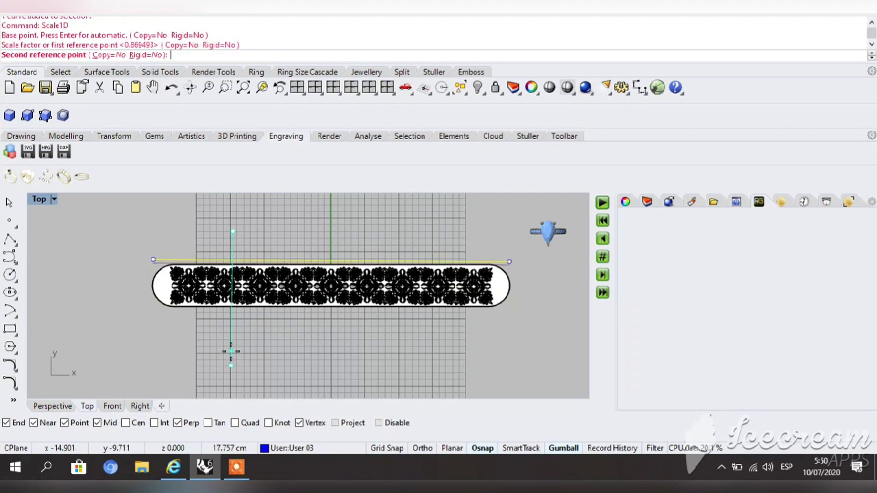
click(231, 352)
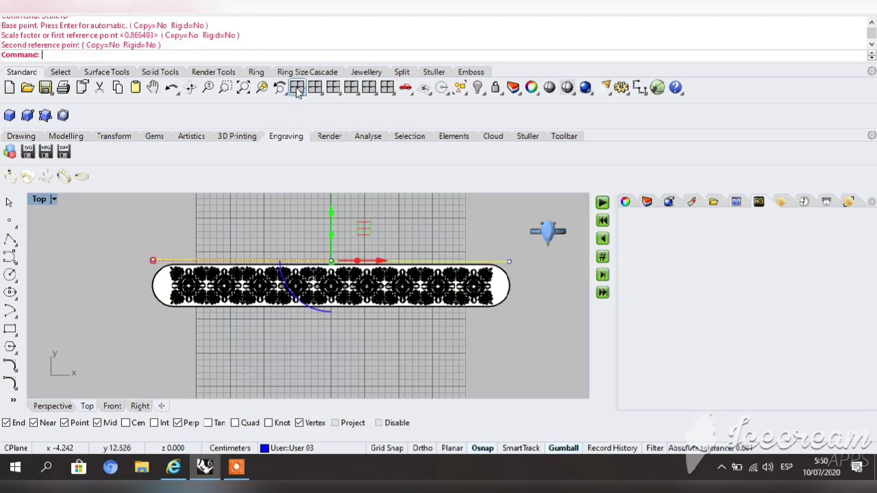
Check the band, the straight guide line and the open ring curve together in the maximized Perspective view
click(298, 88)
double_click(333, 199)
click(435, 272)
right_drag(435, 272, 409, 297)
click(479, 370)
key(Escape)
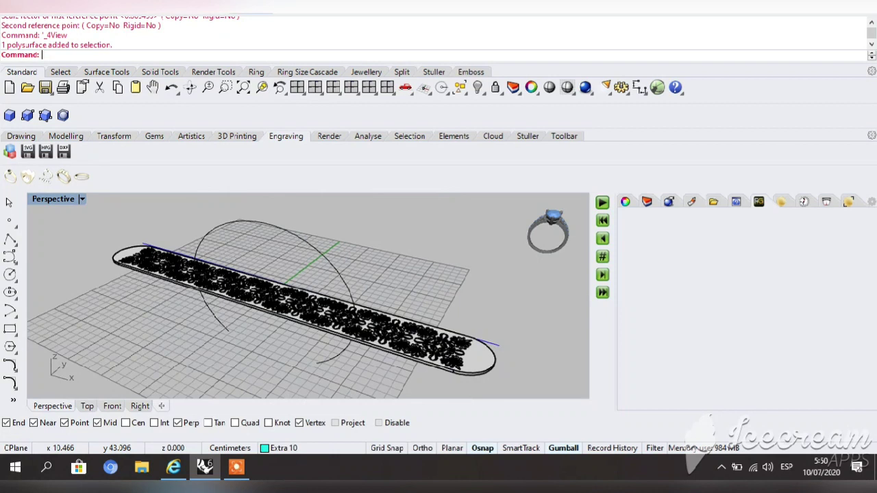
Flow a copy of the engraved band along the open ring curve, using the straight guide line as base curve and picking matching ends
click(253, 7)
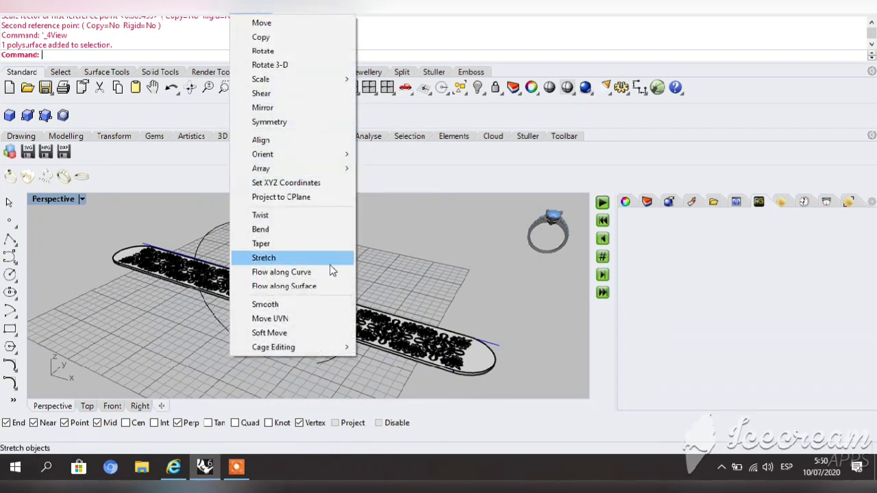
click(296, 274)
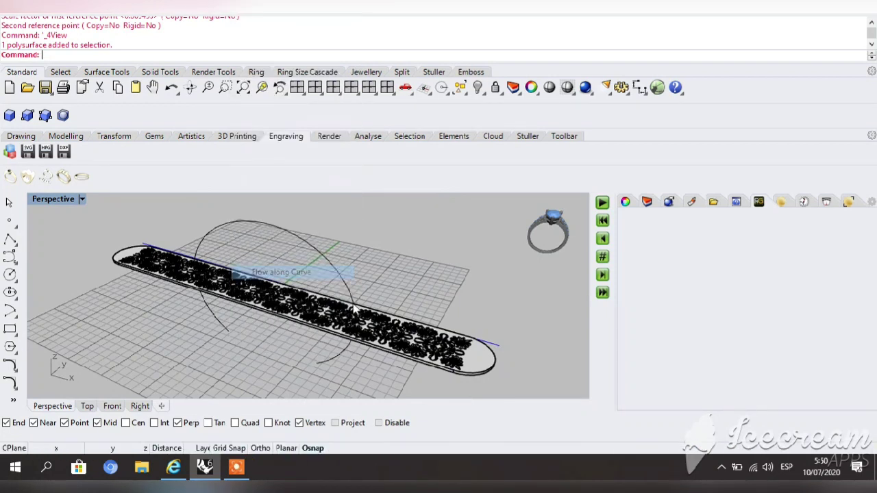
click(495, 367)
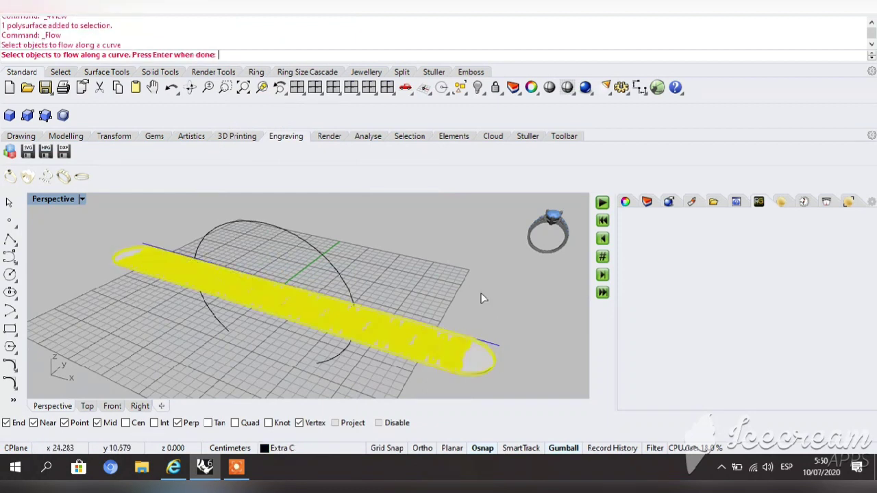
key(Return)
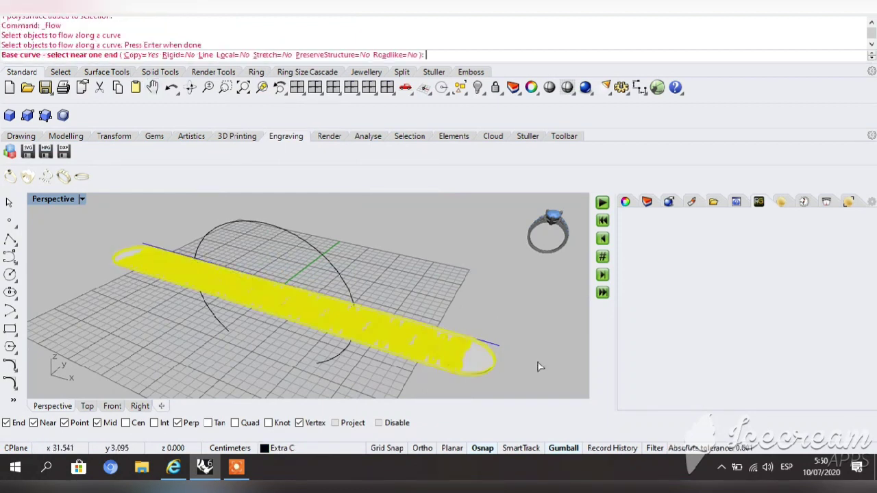
click(499, 349)
click(191, 88)
drag(178, 288, 101, 262)
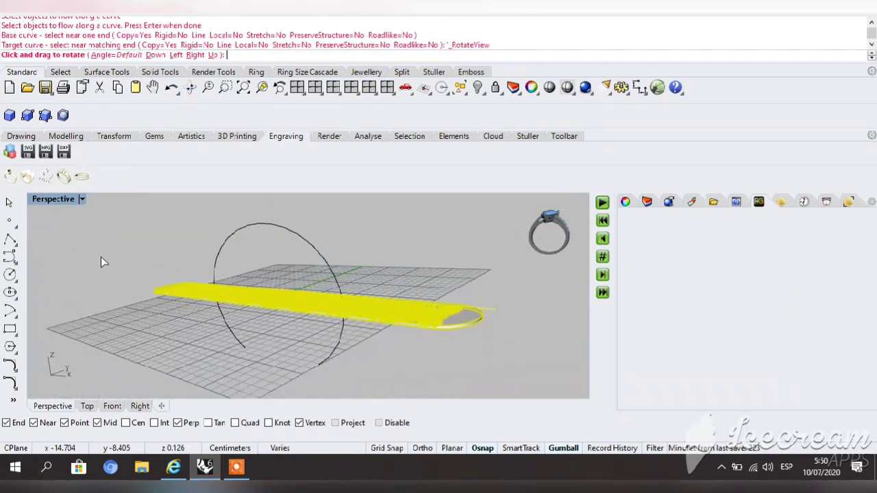
click(321, 364)
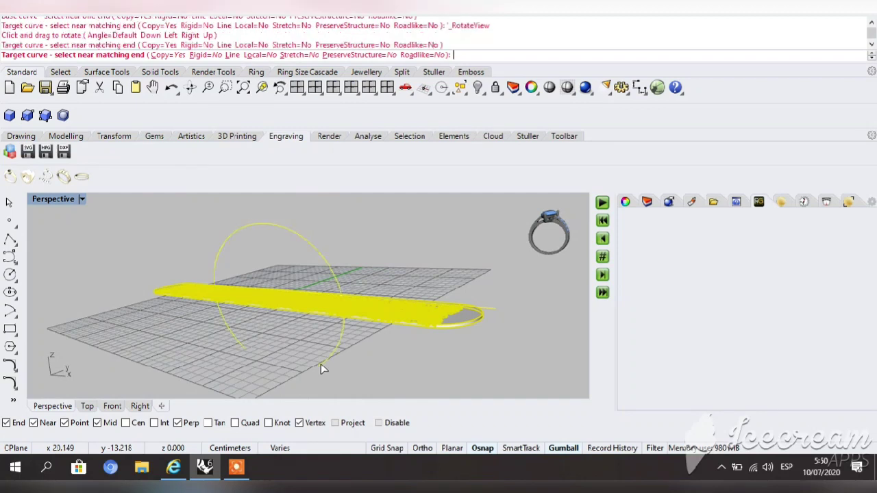
click(236, 466)
click(453, 448)
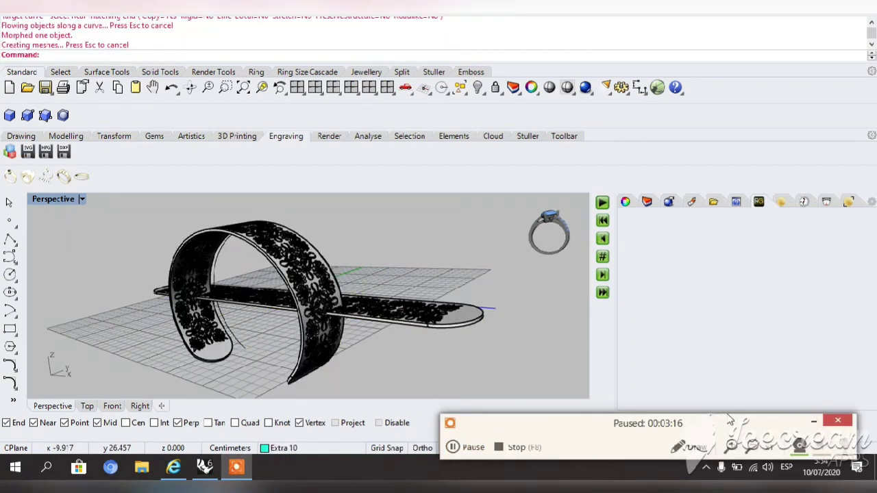
click(814, 421)
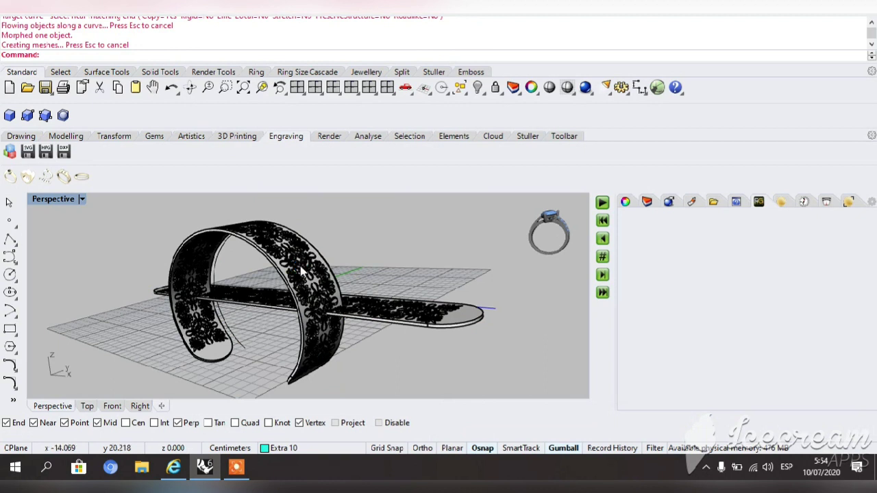
Delete the flat engraved band, its straight guide line and the open ring curve, keeping only the curved engraved band
click(189, 91)
drag(150, 291, 405, 398)
key(Escape)
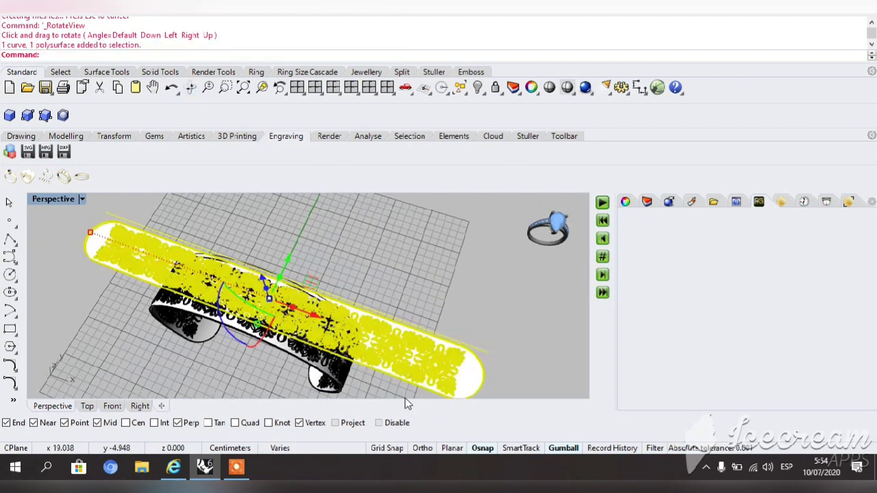
key(Delete)
click(343, 307)
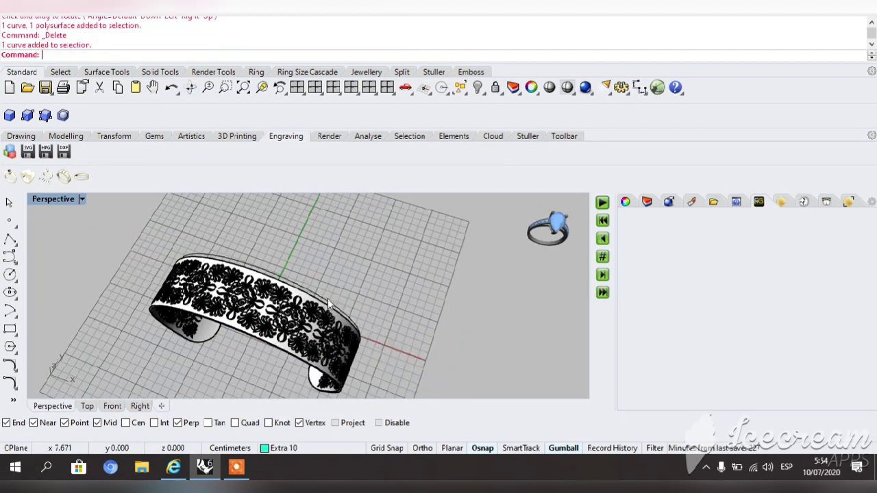
key(Delete)
Set the Perspective viewport's display mode to Rendered, with the curved band seen from its open side
scroll(246, 308, up, 5)
scroll(245, 301, down, 5)
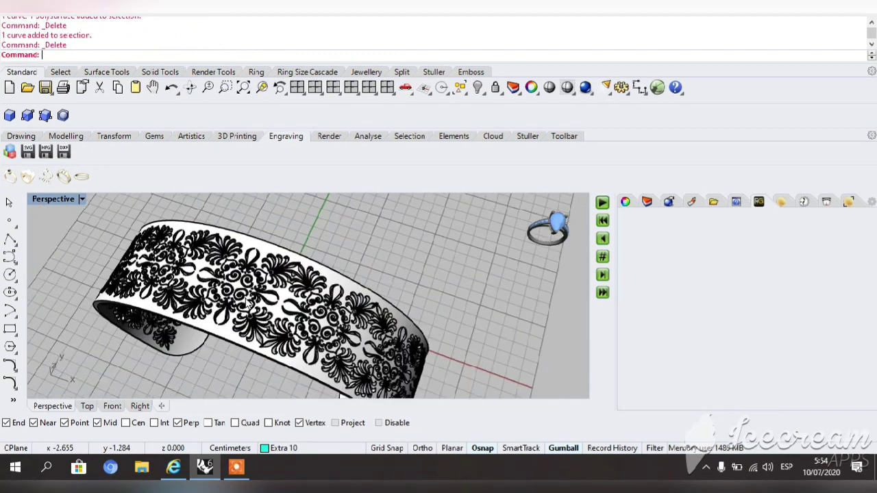
click(190, 88)
drag(377, 227, 426, 346)
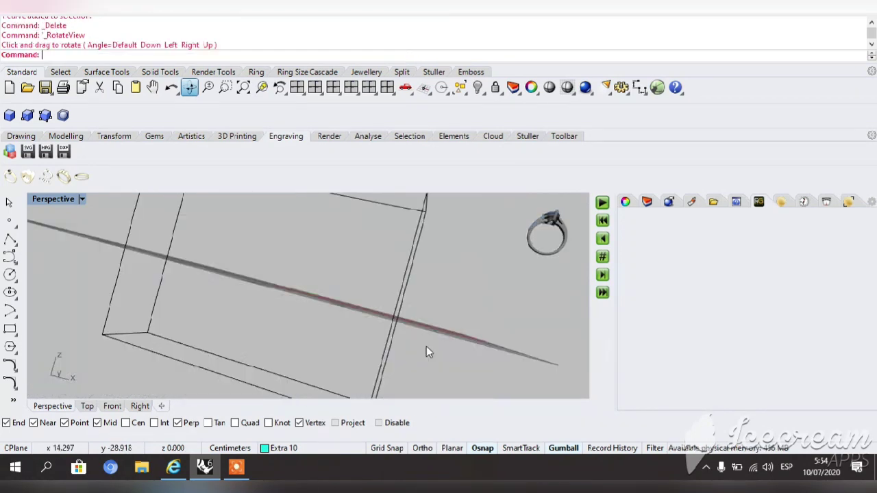
click(82, 200)
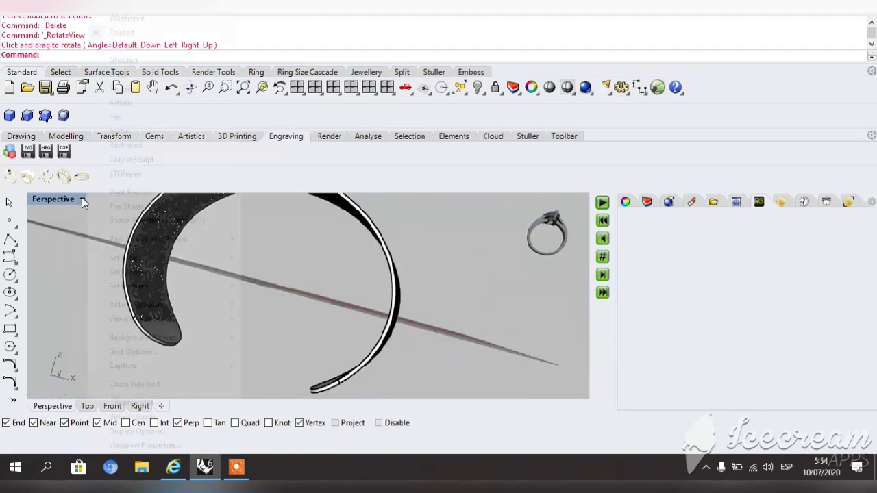
click(330, 139)
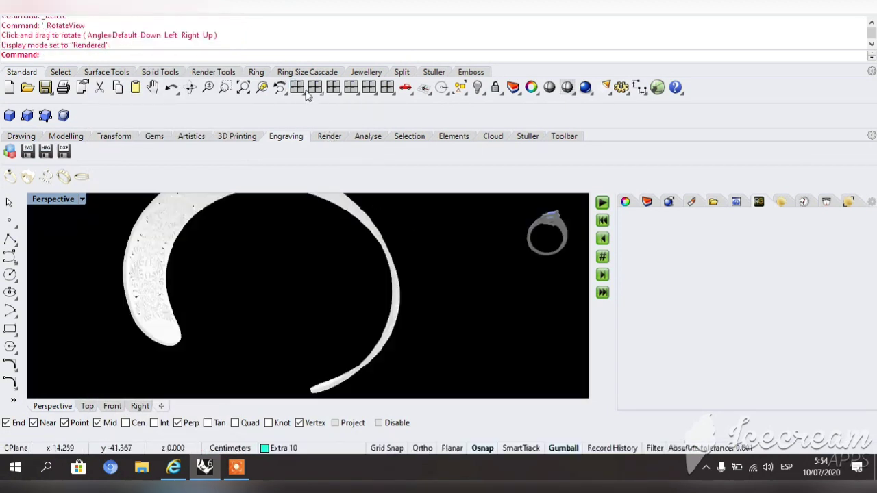
Assign the 24K gold metal with Polish finish to the curved engraved band in the maximized Perspective view
click(301, 90)
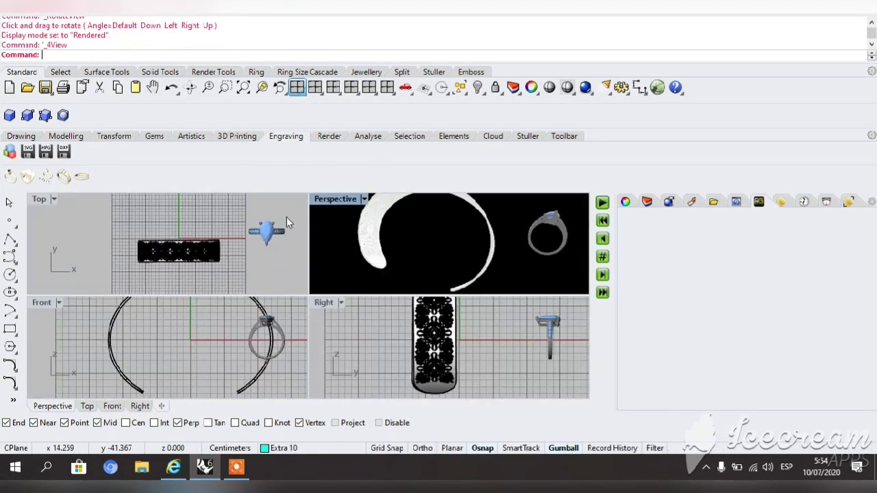
double_click(297, 88)
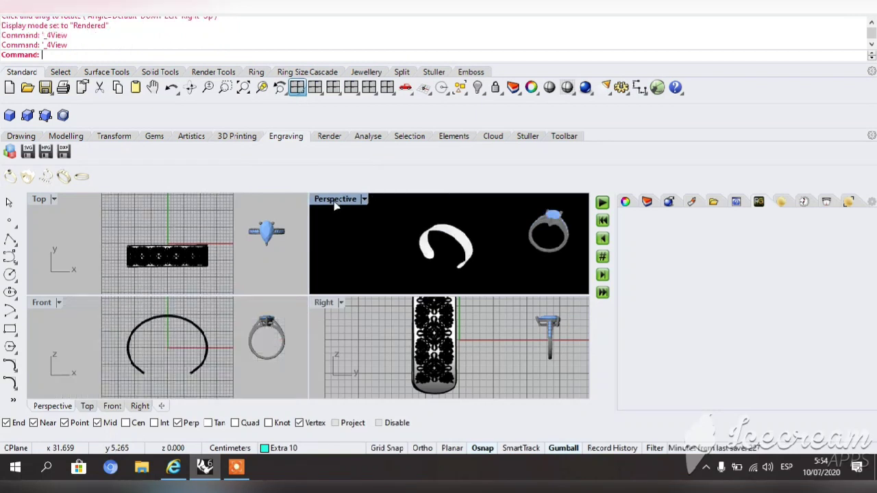
double_click(335, 199)
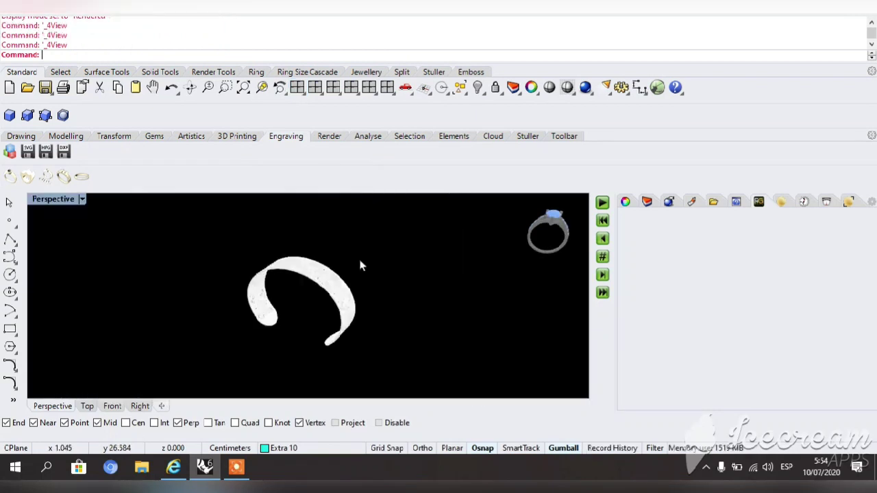
scroll(435, 231, down, 2)
drag(378, 334, 270, 395)
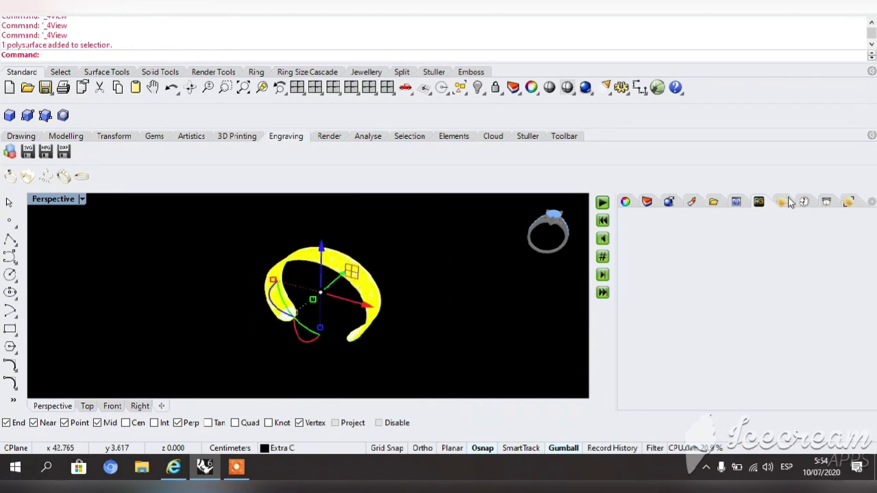
click(789, 202)
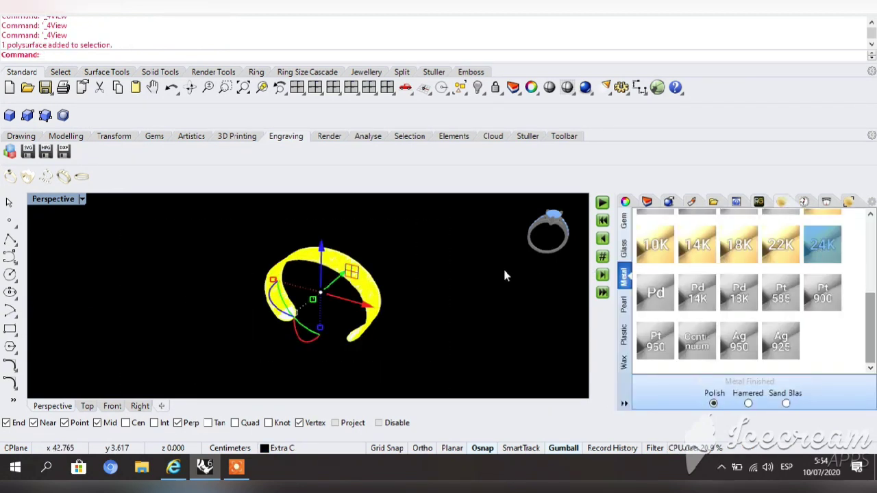
drag(410, 282, 377, 292)
scroll(384, 280, up, 3)
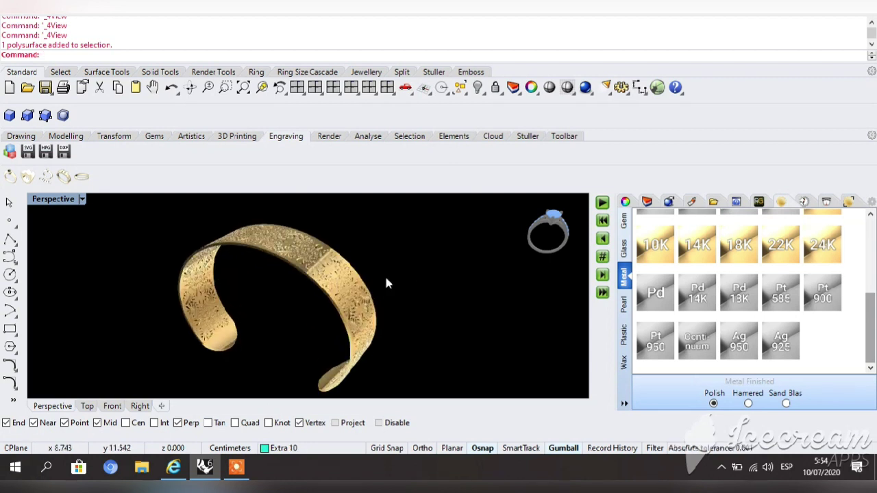
Examine the gold band's outer face, its floral cutouts up close and its overall shape in the rendered Perspective view
click(189, 87)
mouse_move(221, 304)
mouse_down()
mouse_move(254, 380)
mouse_move(164, 295)
mouse_up()
scroll(164, 295, down, 3)
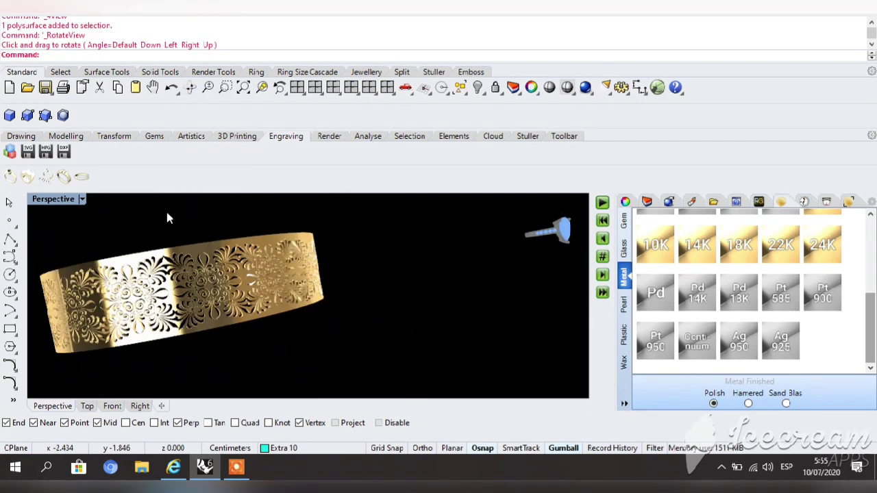
click(154, 88)
drag(400, 237, 292, 278)
scroll(287, 278, up, 3)
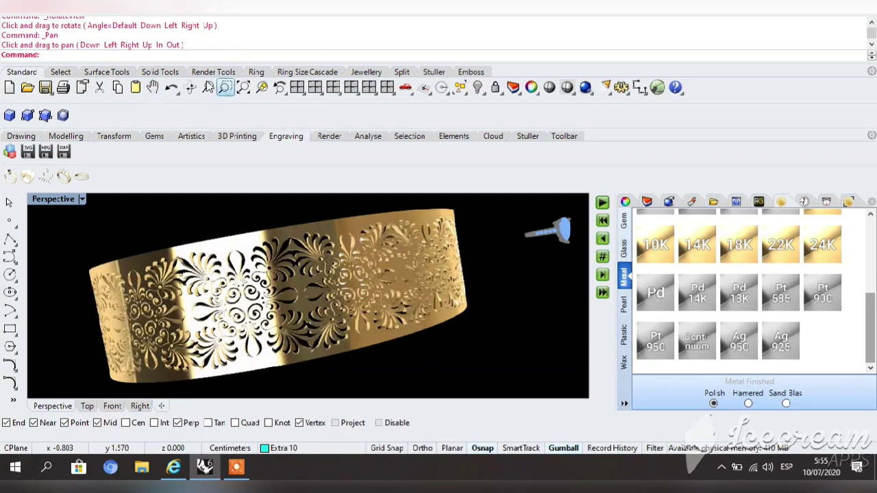
click(189, 88)
drag(352, 356, 322, 360)
key(Escape)
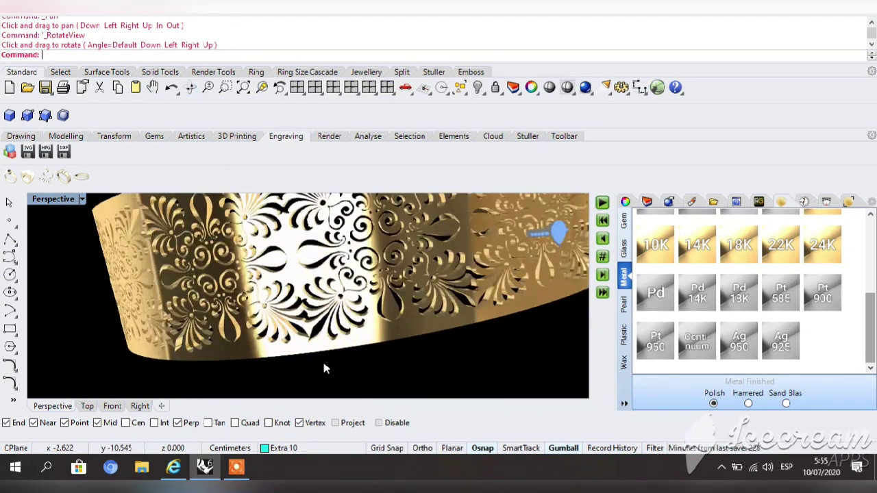
scroll(324, 369, down, 6)
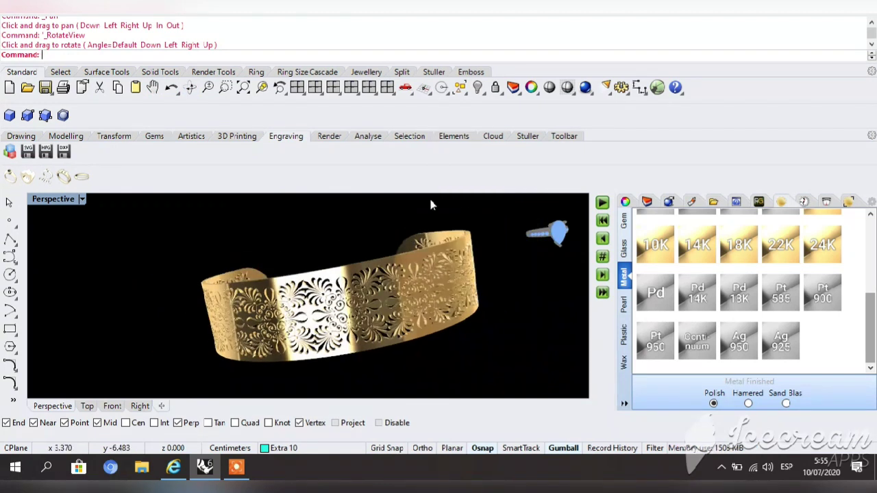
Spin the rendered Perspective view around the gold band with the Turntable command
click(405, 87)
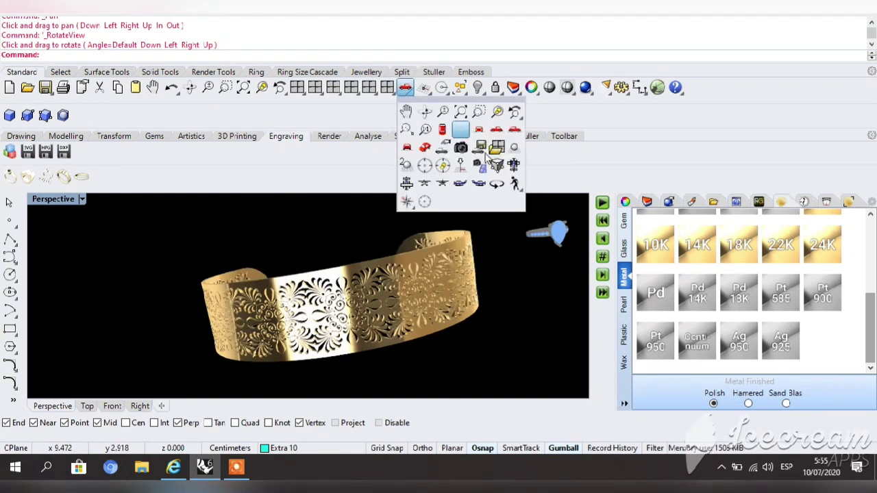
click(497, 184)
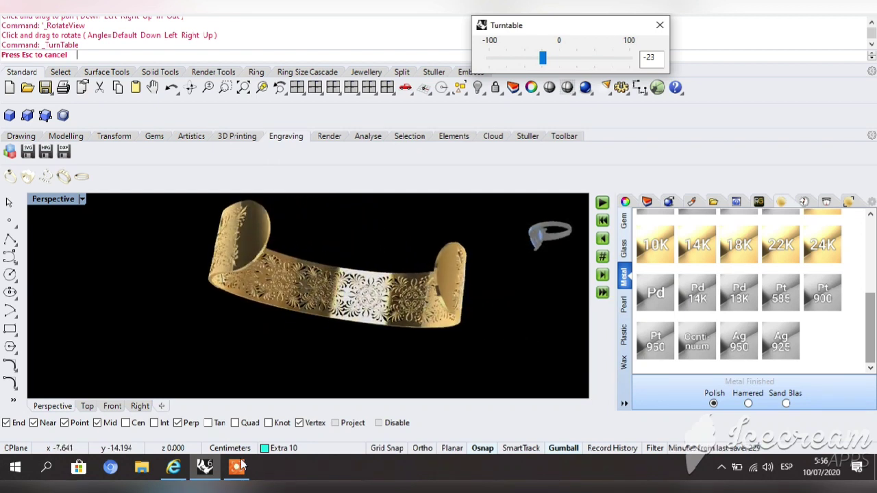
mouse_move(499, 443)
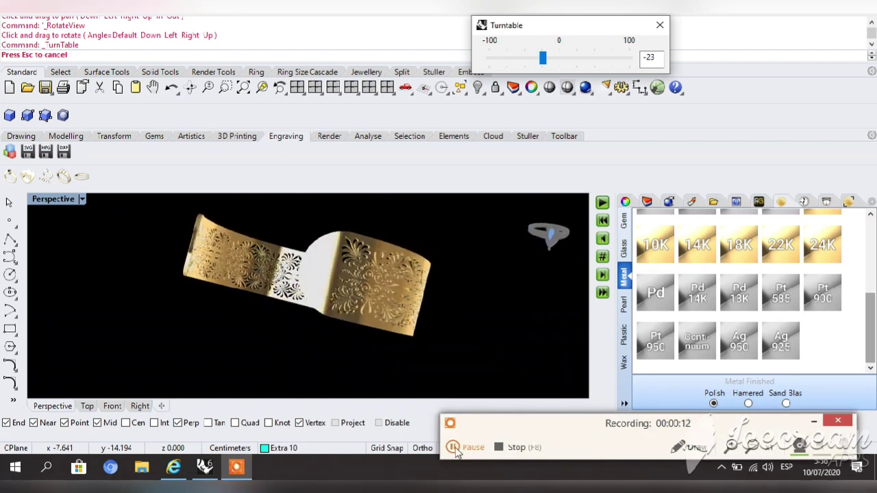
click(455, 450)
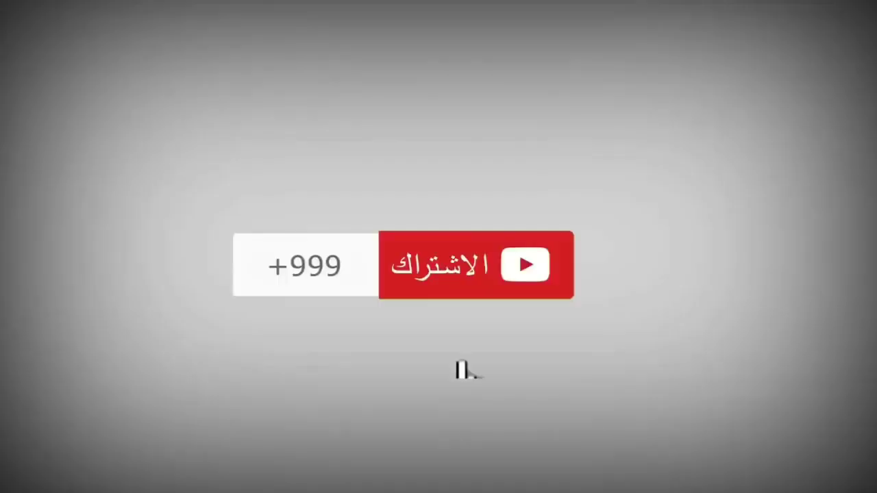